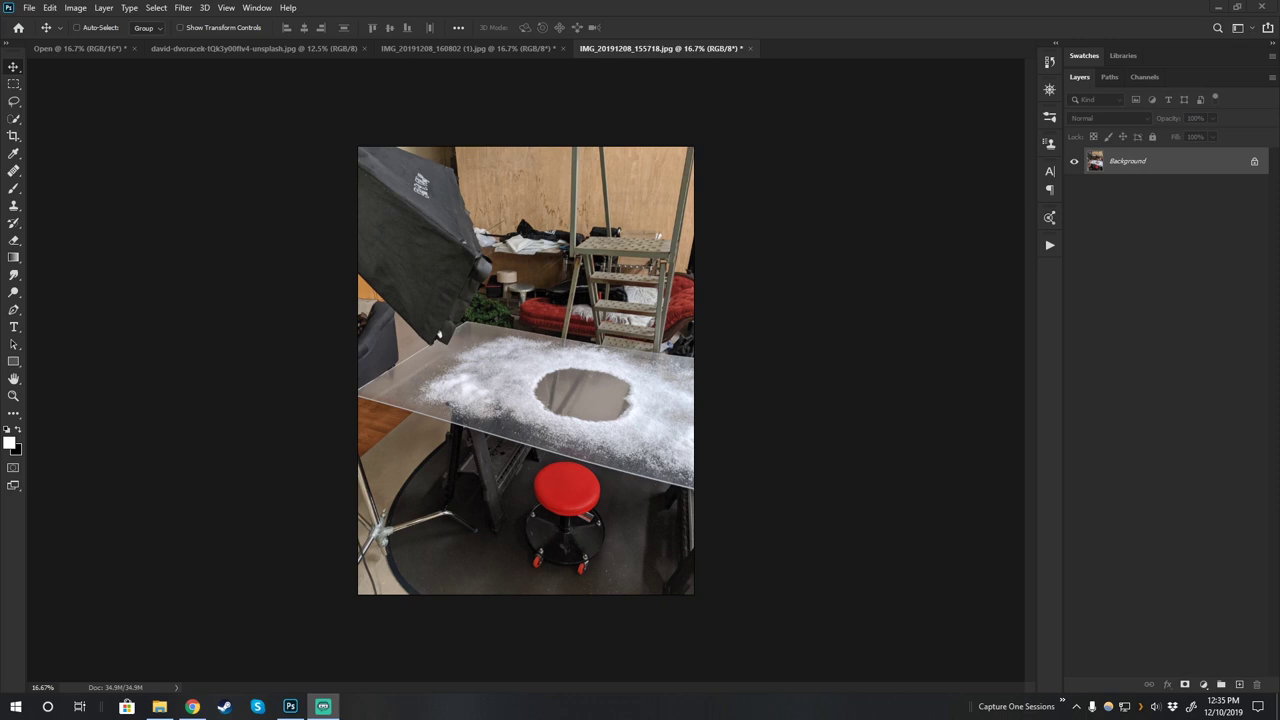
Glance at the snowy portrait and the david-dvoracek koi photo, then switch back to the Open document.
click(486, 48)
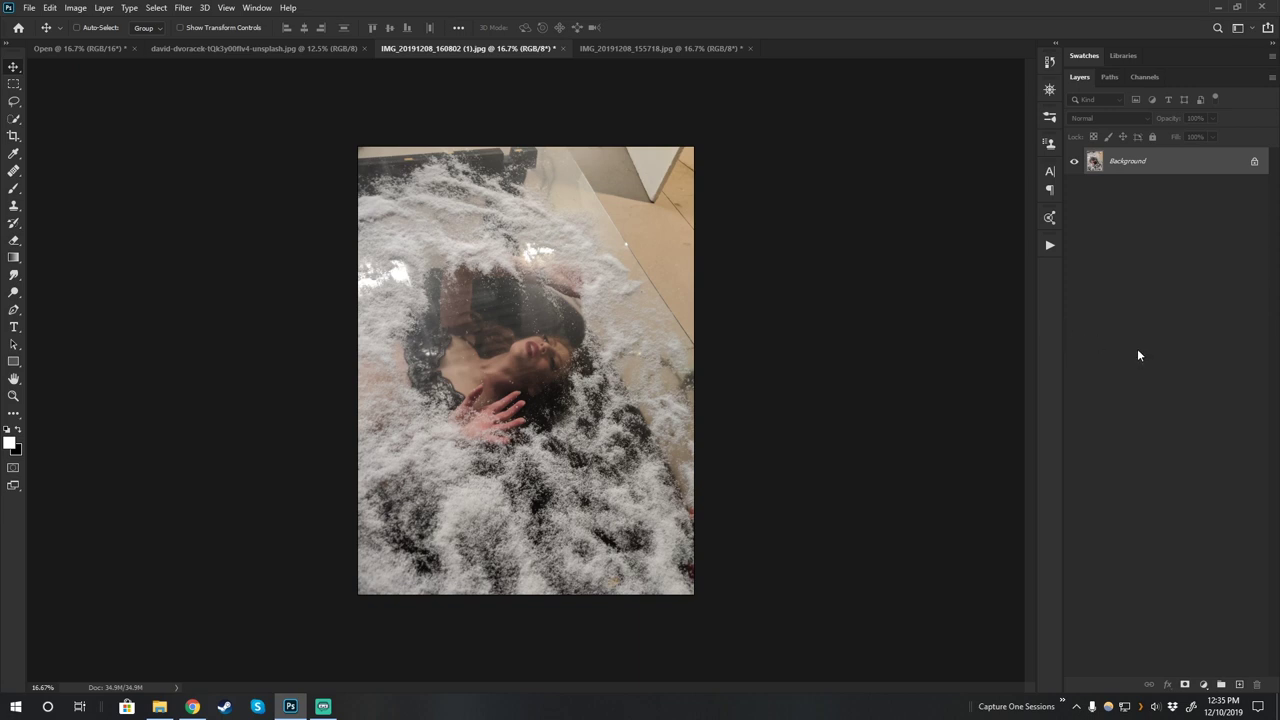
click(234, 49)
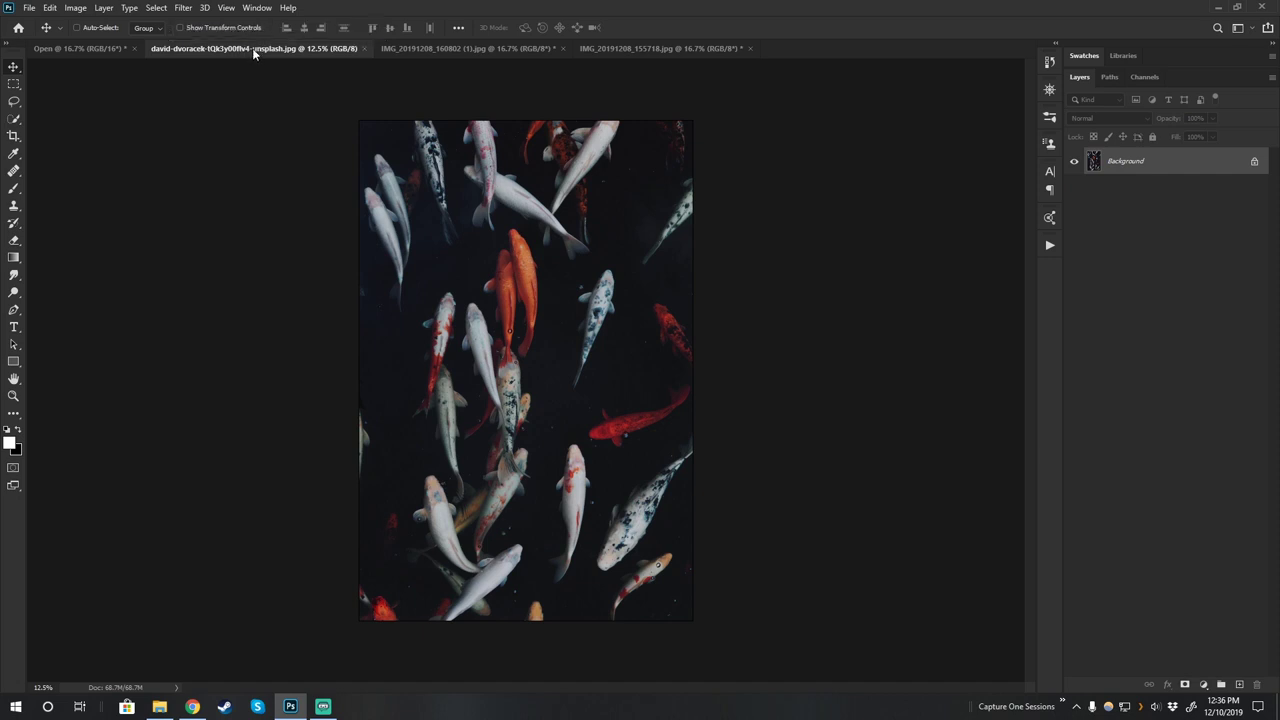
click(89, 49)
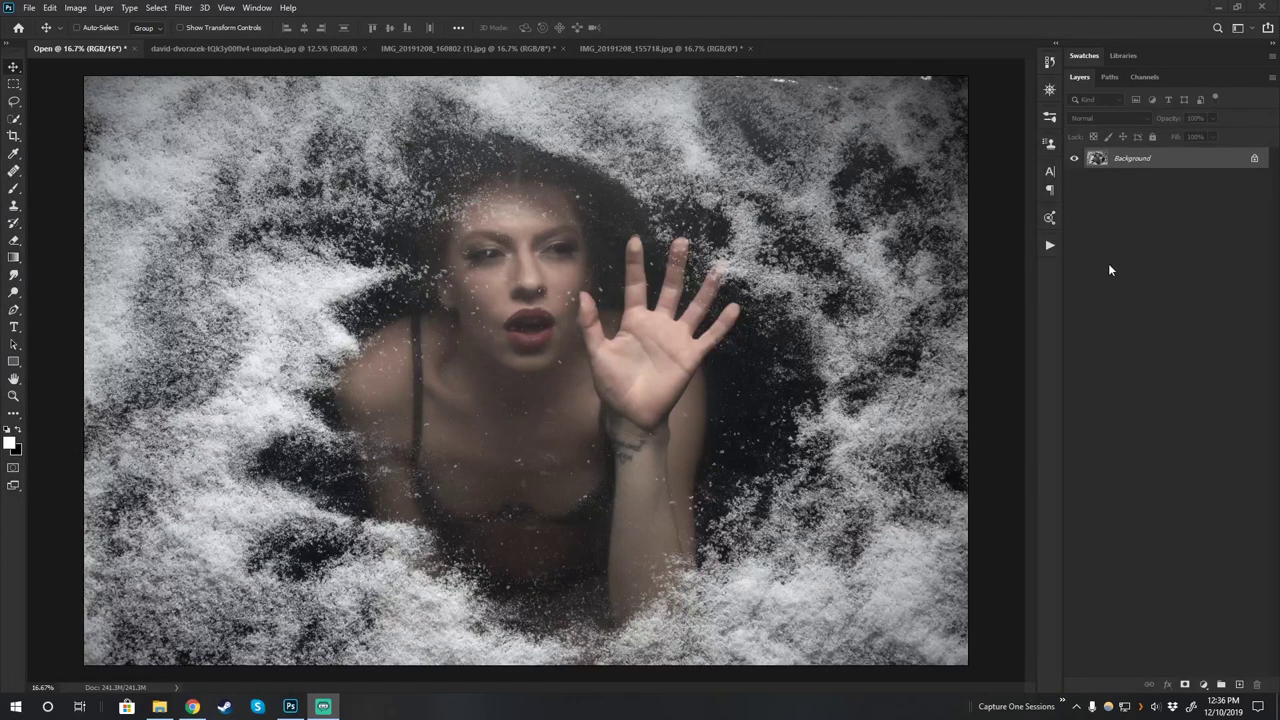
Add an empty Layer 1, zoom in on the chest and sample clean skin with the Healing Brush.
click(1239, 685)
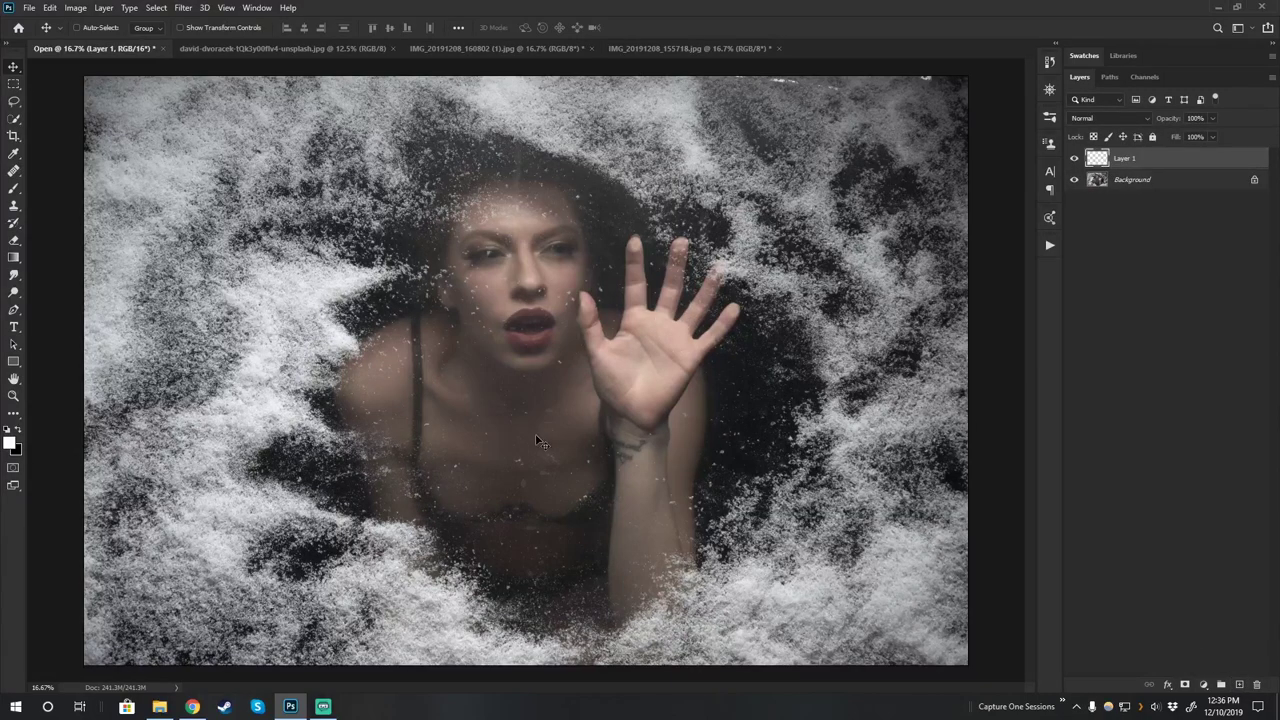
key(z)
drag(533, 485, 600, 354)
key(v)
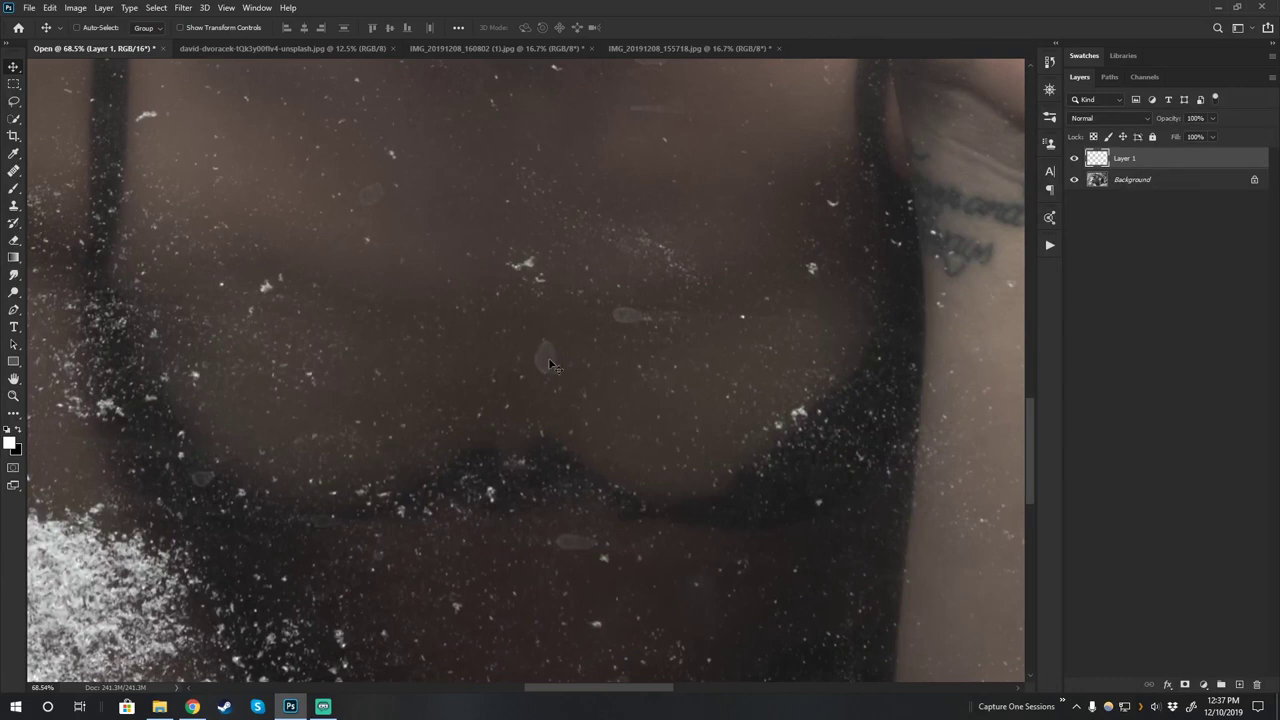
click(14, 171)
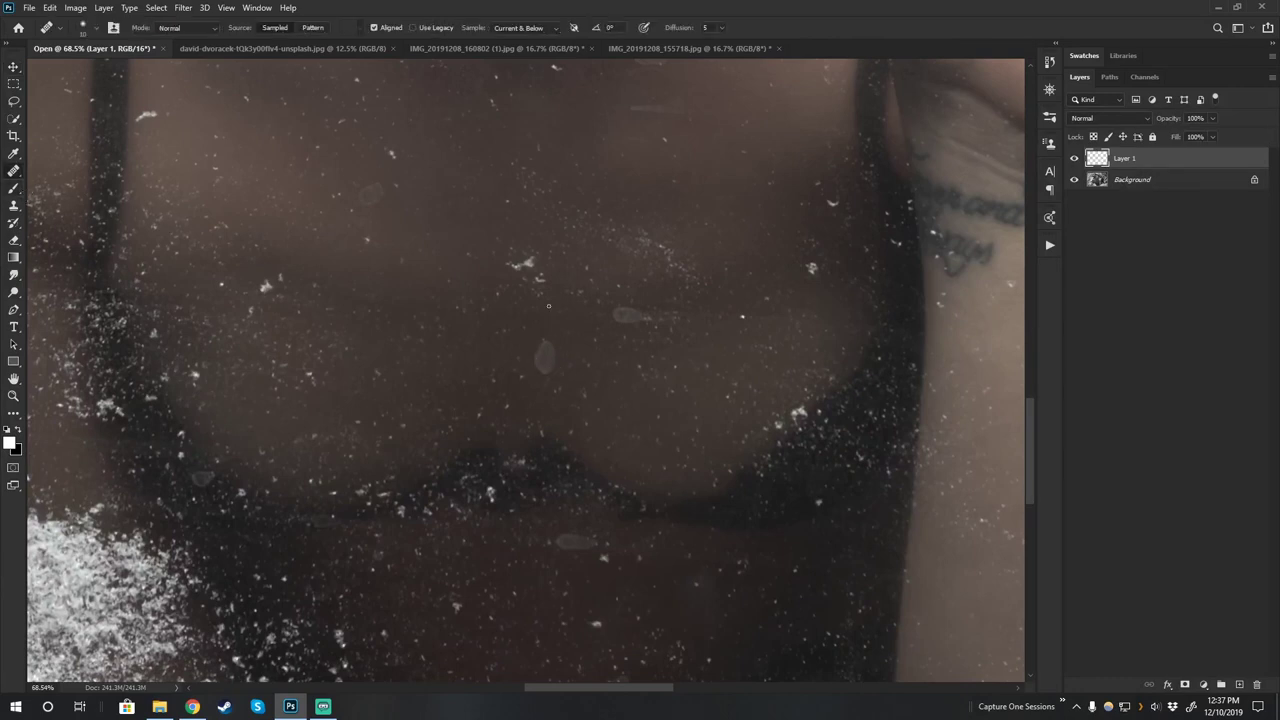
alt+right_click(580, 349)
alt+click(609, 355)
Heal the pale blemishes on the chest, near the bra line and on the lower torso.
mouse_move(563, 354)
mouse_down()
mouse_move(551, 366)
mouse_move(526, 354)
mouse_up()
drag(630, 318, 606, 303)
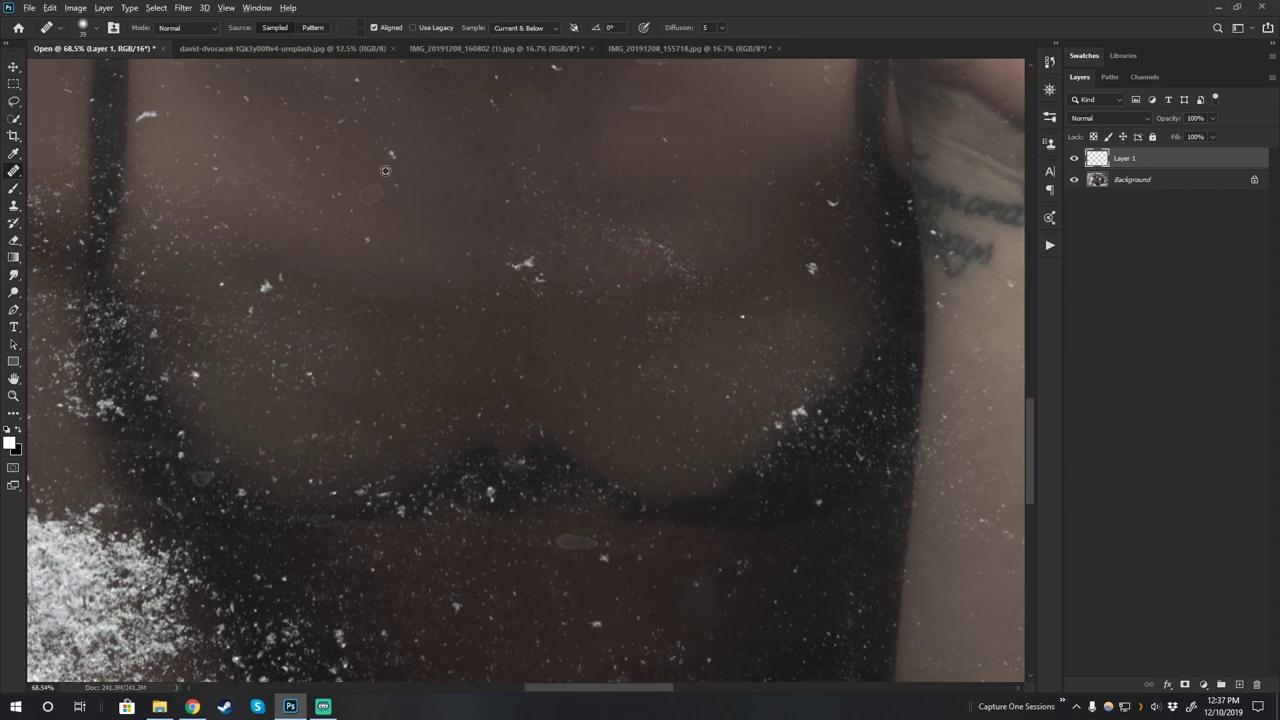
drag(587, 412, 603, 318)
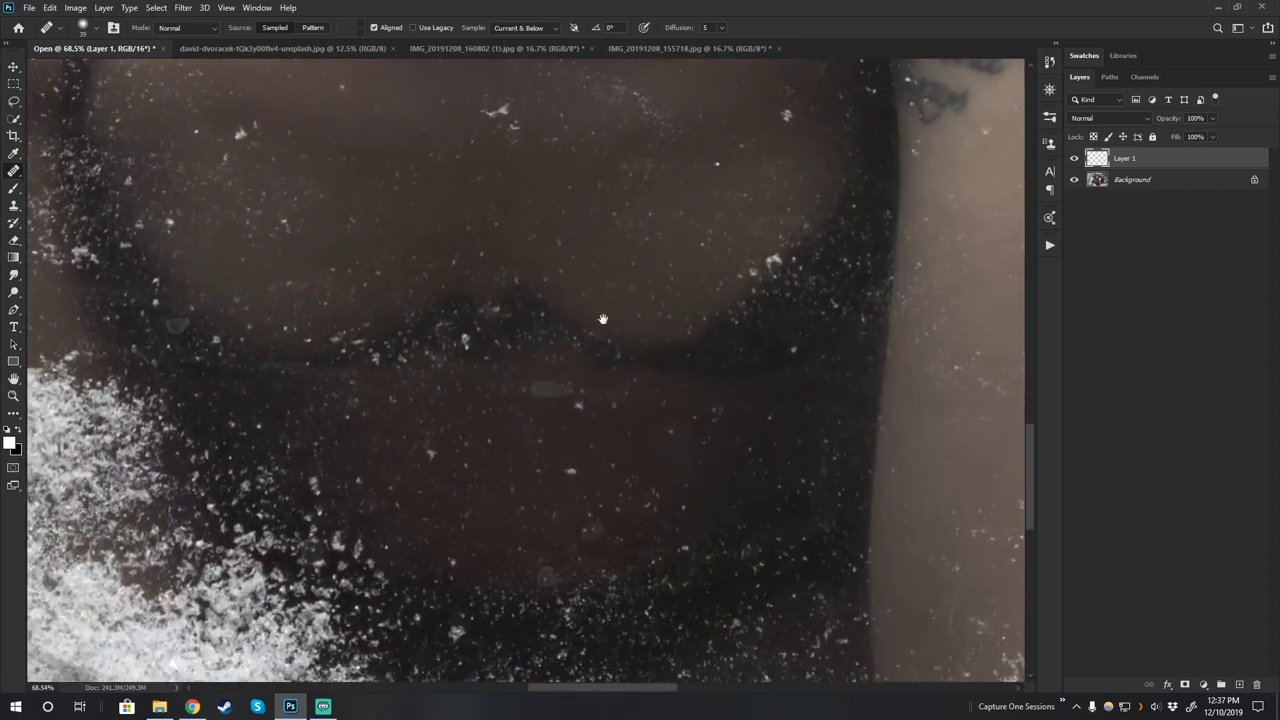
drag(549, 391, 563, 391)
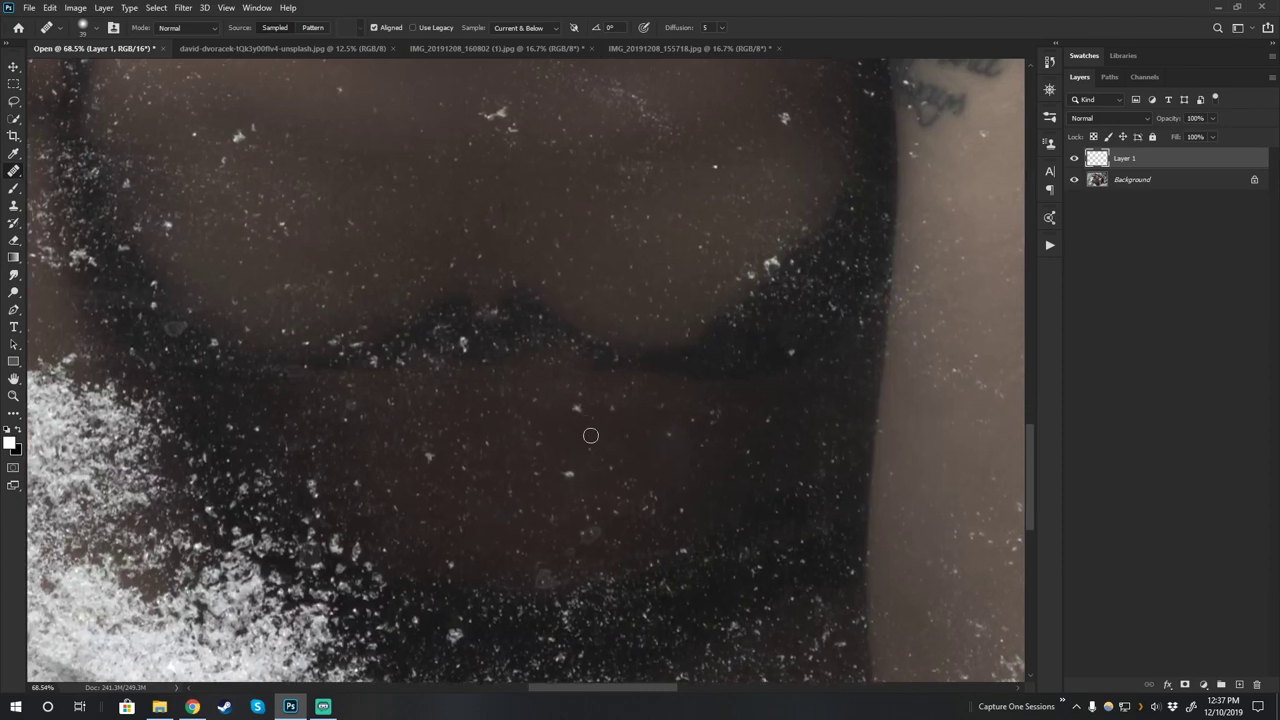
click(595, 532)
click(548, 581)
Bring the lips and upper face into view and shrink the healing brush to 27.
drag(613, 500, 694, 529)
drag(657, 306, 631, 457)
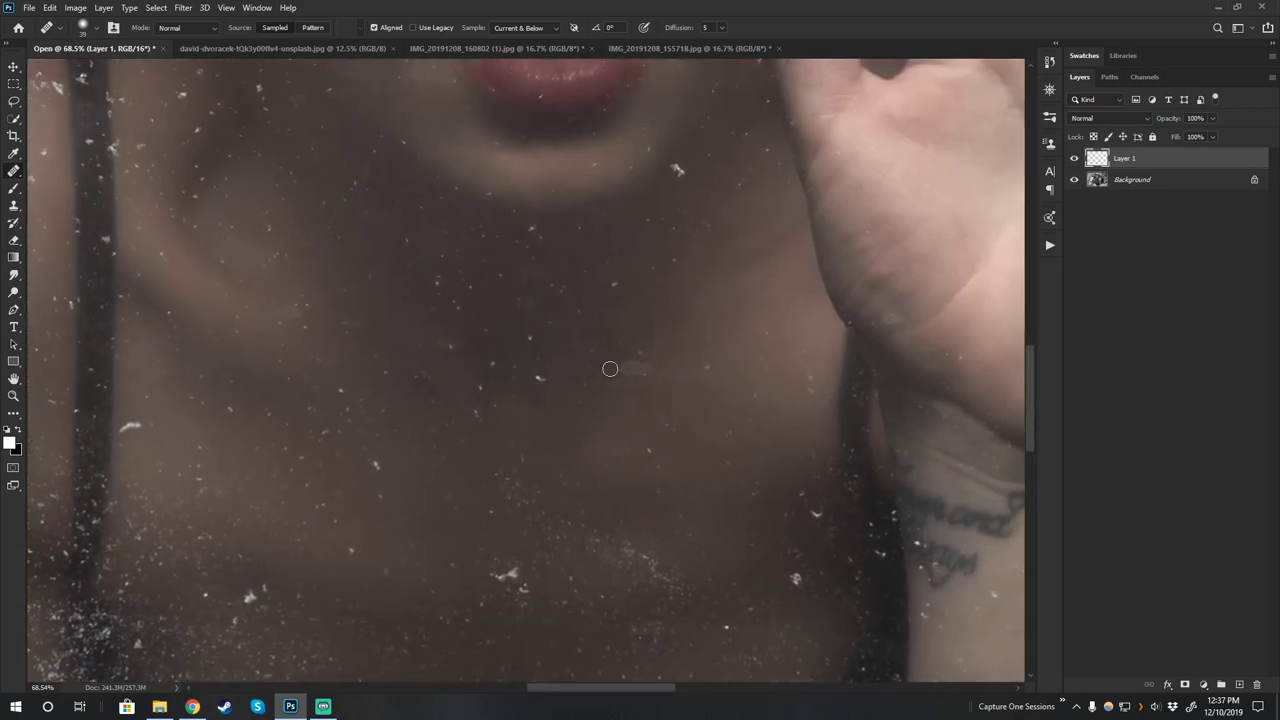
drag(491, 263, 549, 417)
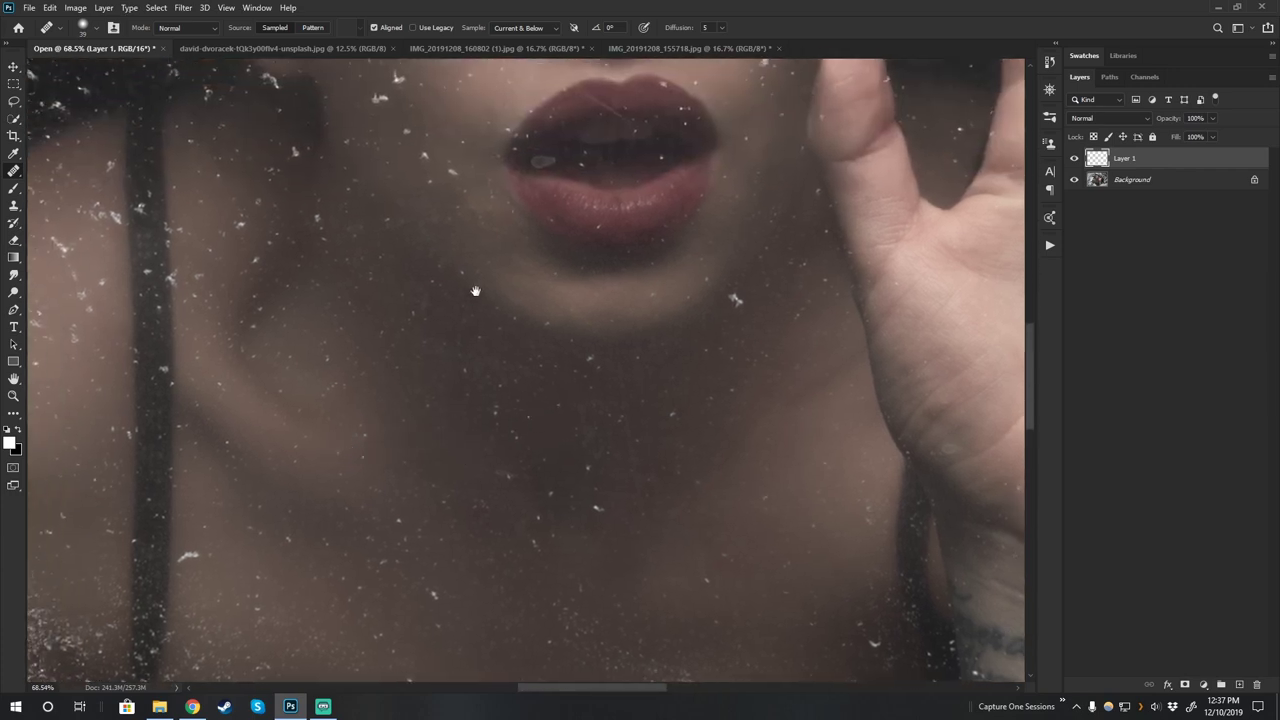
drag(489, 262, 450, 497)
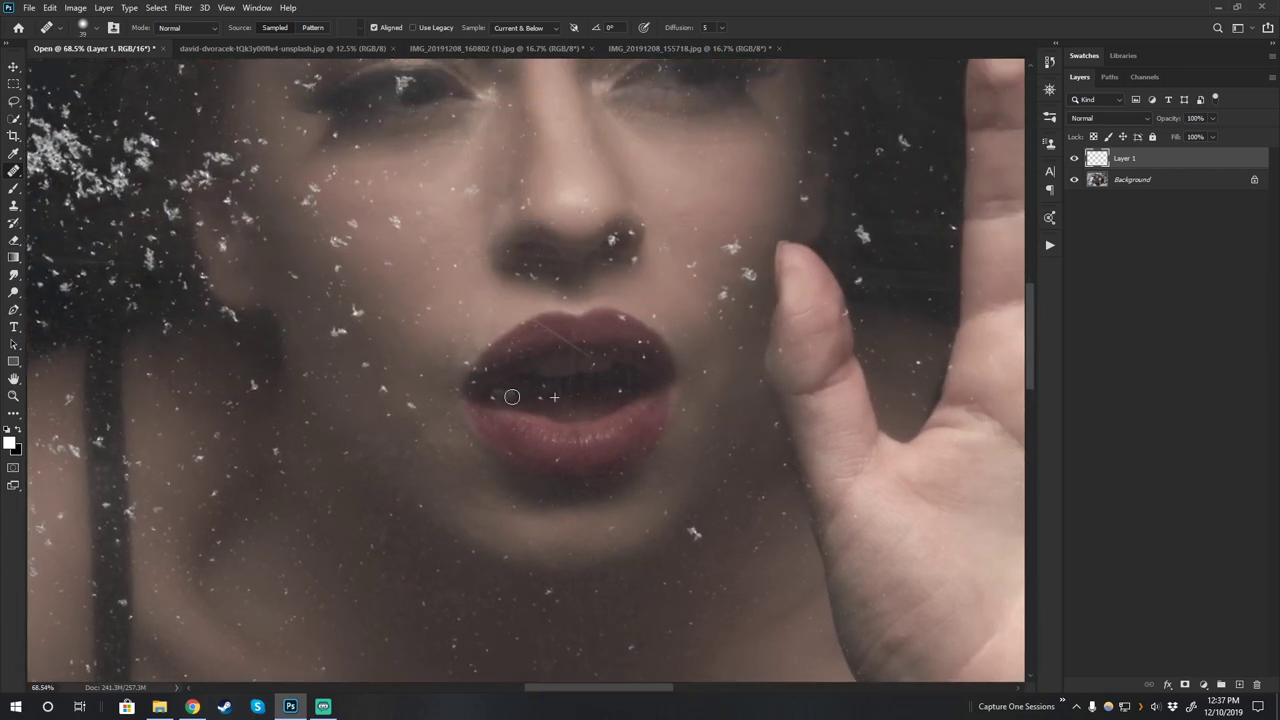
mouse_move(516, 394)
mouse_down()
mouse_move(519, 464)
mouse_move(491, 460)
mouse_move(509, 460)
mouse_up()
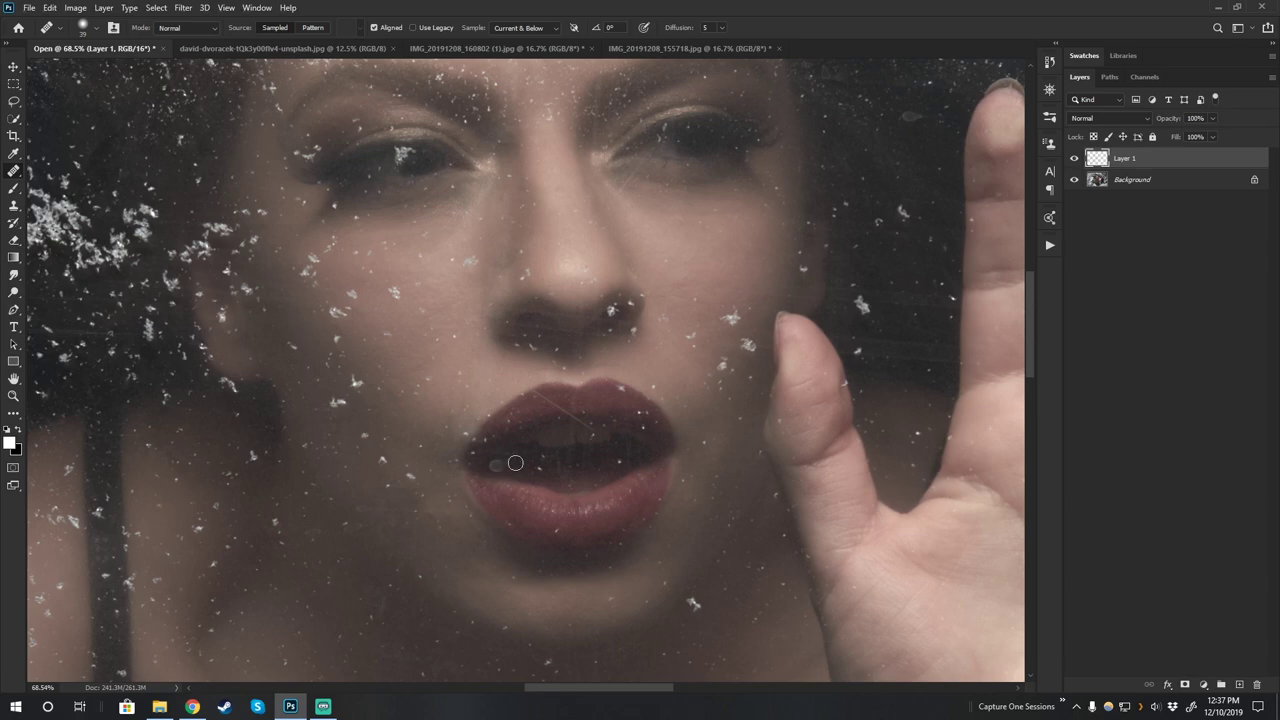
drag(738, 311, 711, 530)
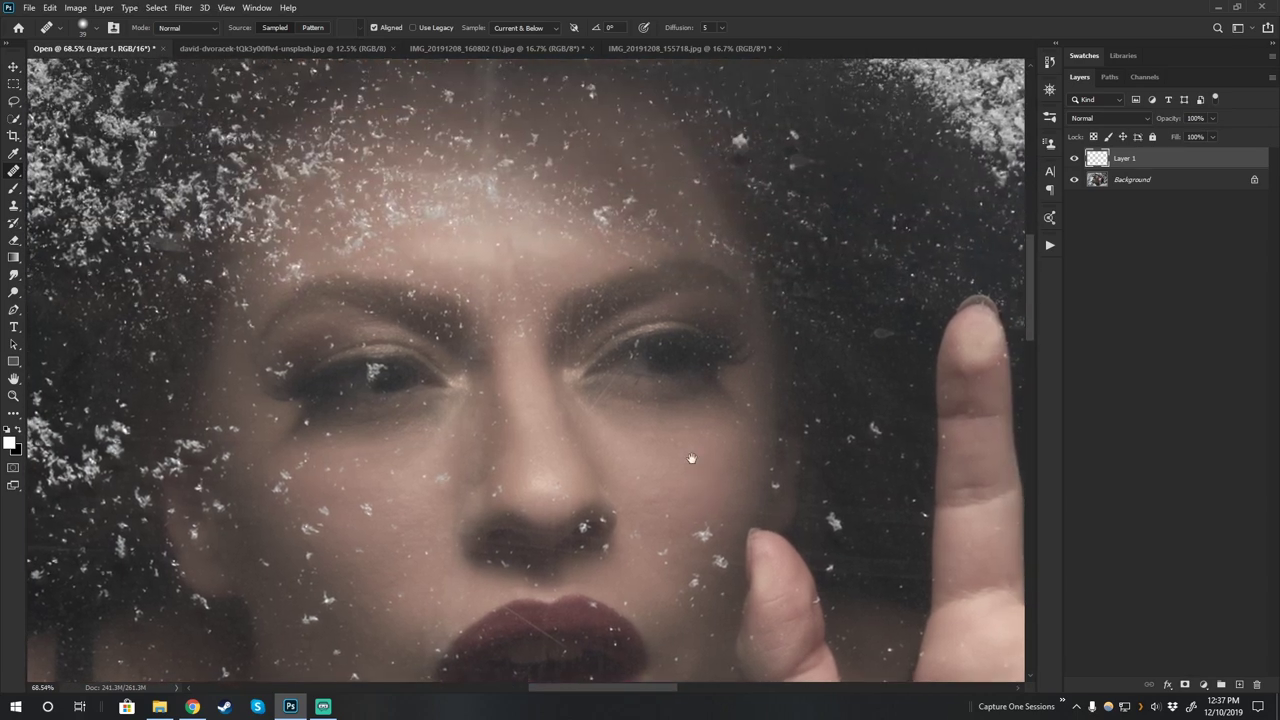
alt+right_click(625, 390)
drag(609, 555, 659, 350)
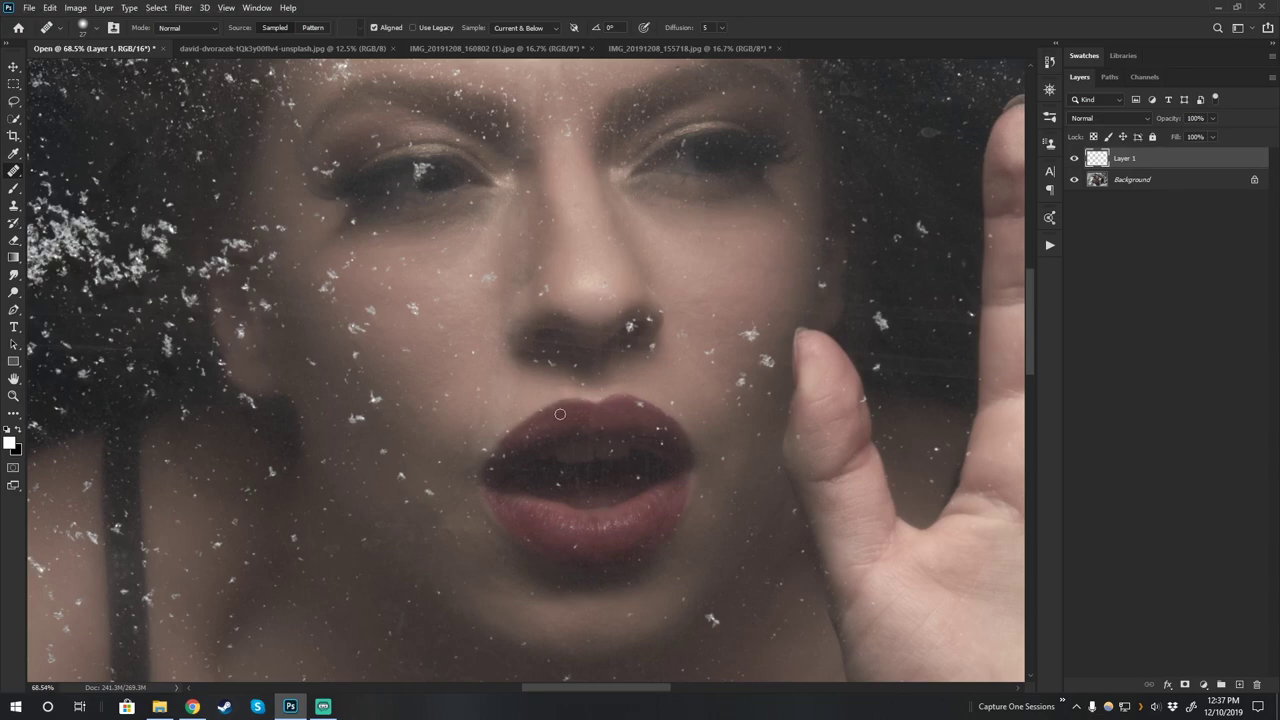
scroll(559, 414, down, 5)
drag(383, 365, 703, 601)
scroll(704, 580, up, 8)
scroll(704, 570, right, 5)
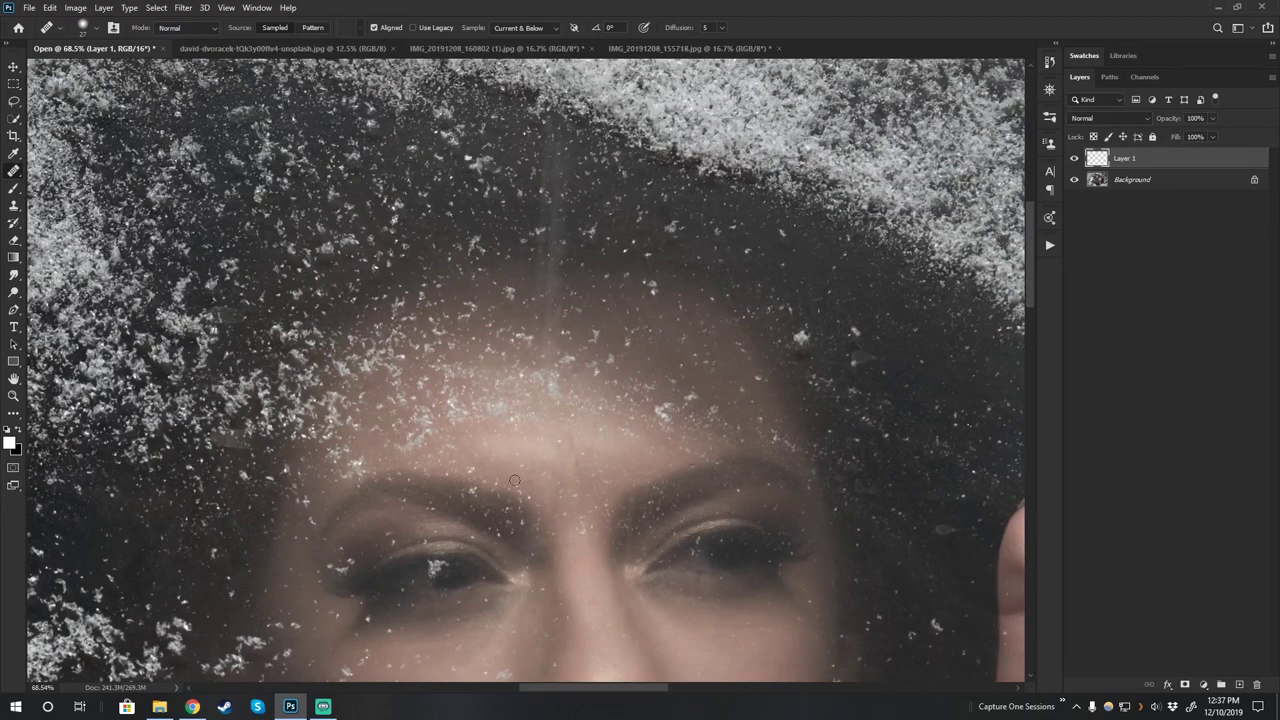
Pick the Patch Tool, merge the retouch layer into the background and copy it to a new layer.
right_click(14, 172)
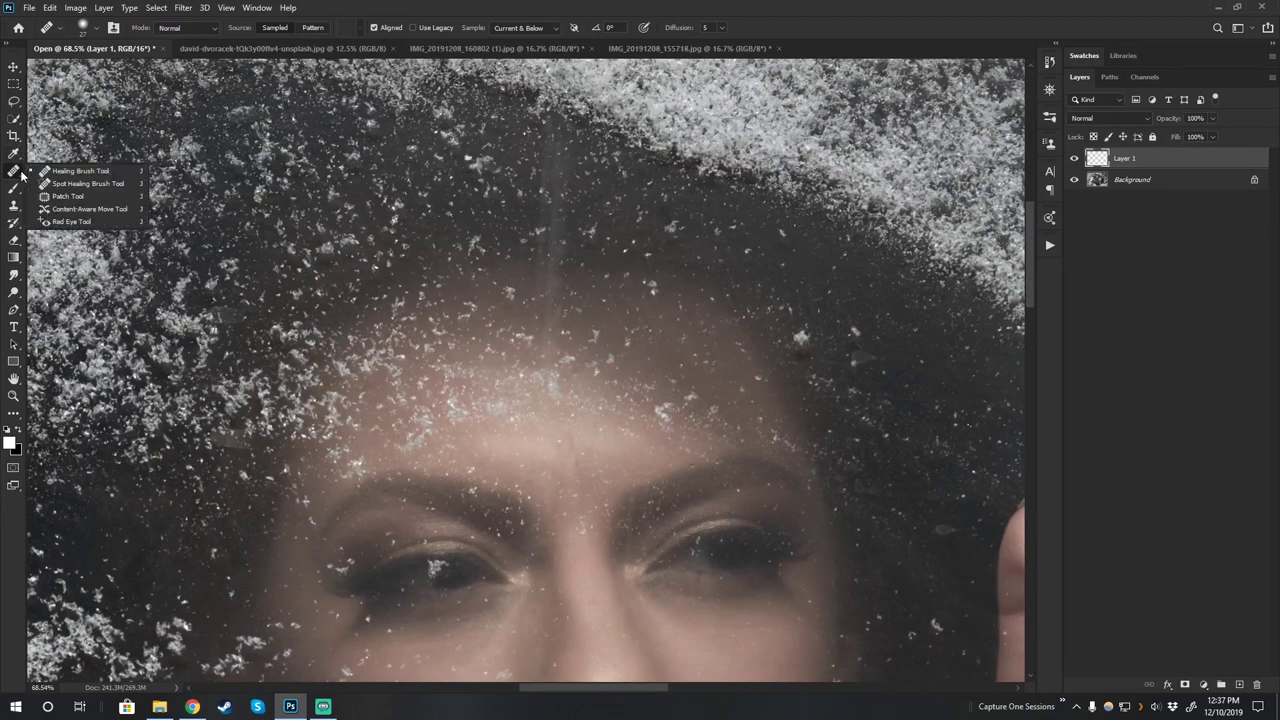
click(66, 196)
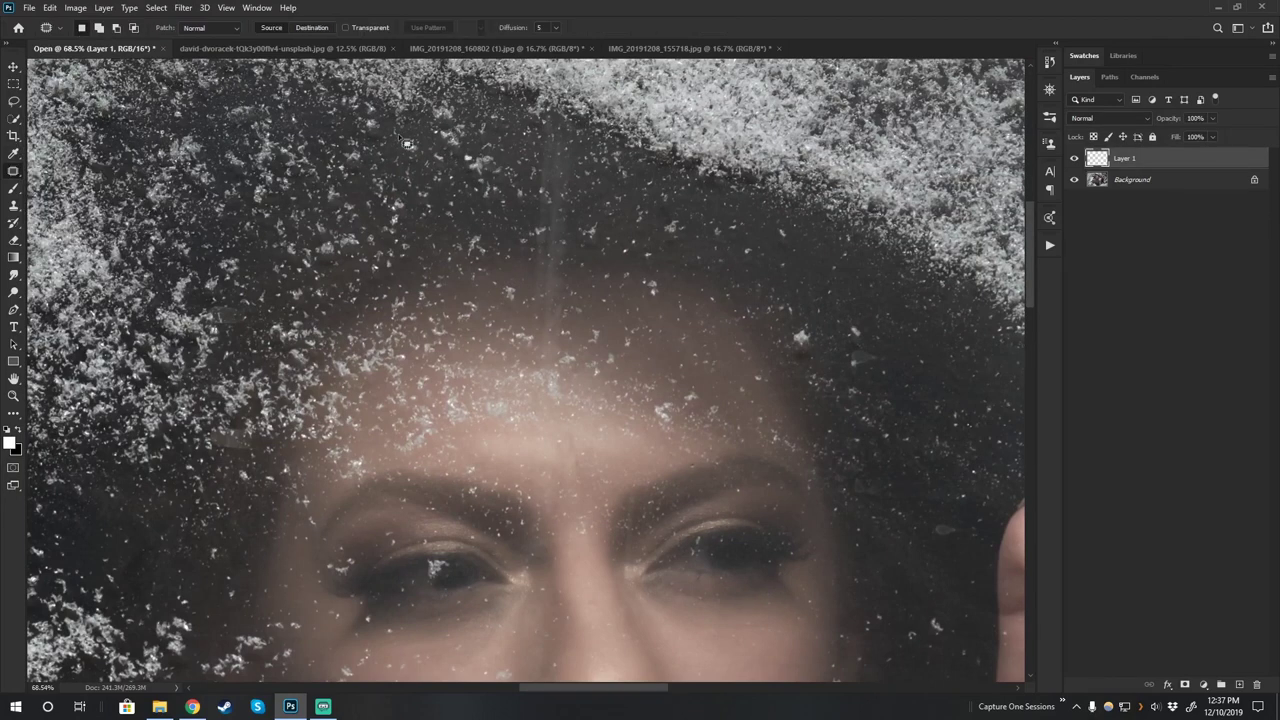
click(1270, 82)
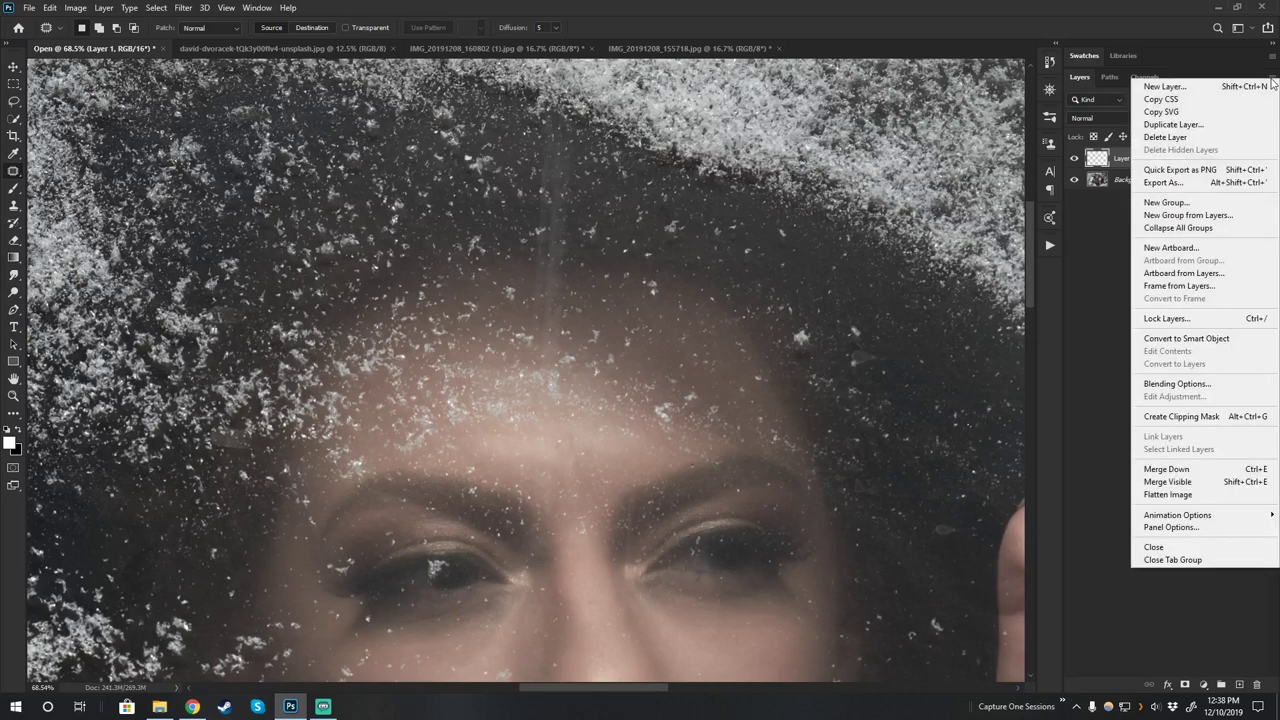
click(1198, 471)
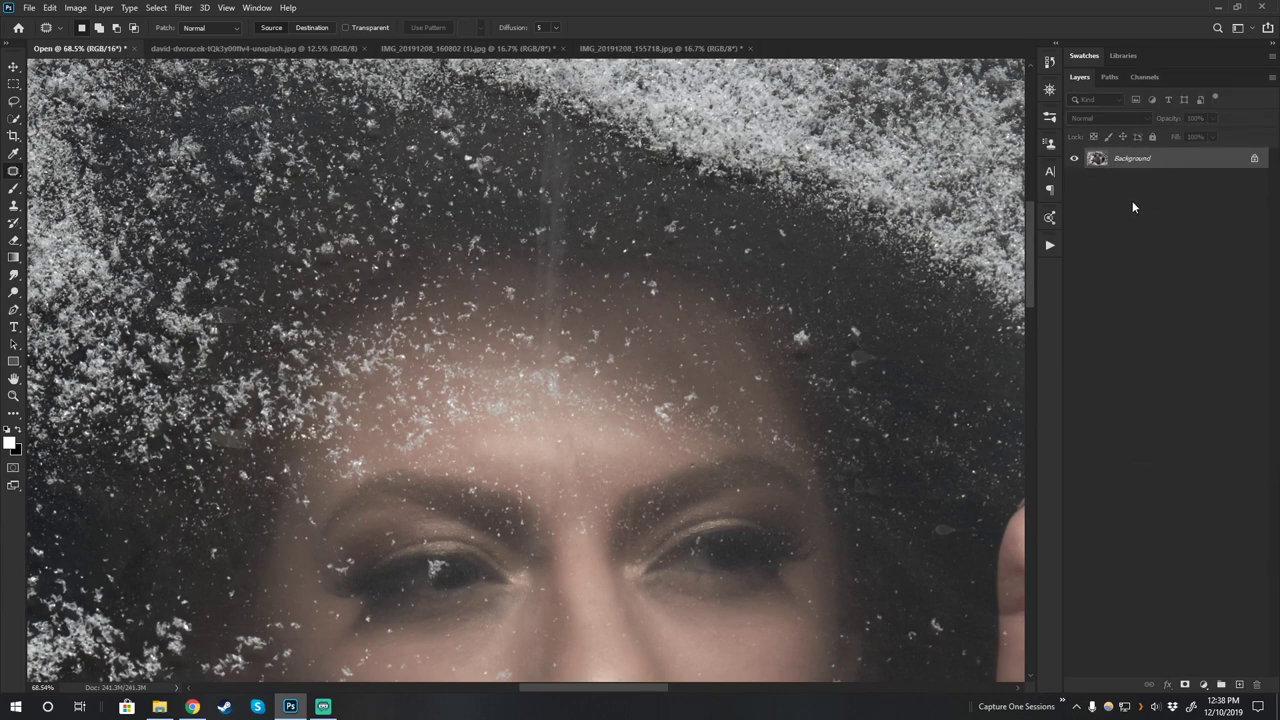
key(ctrl+j)
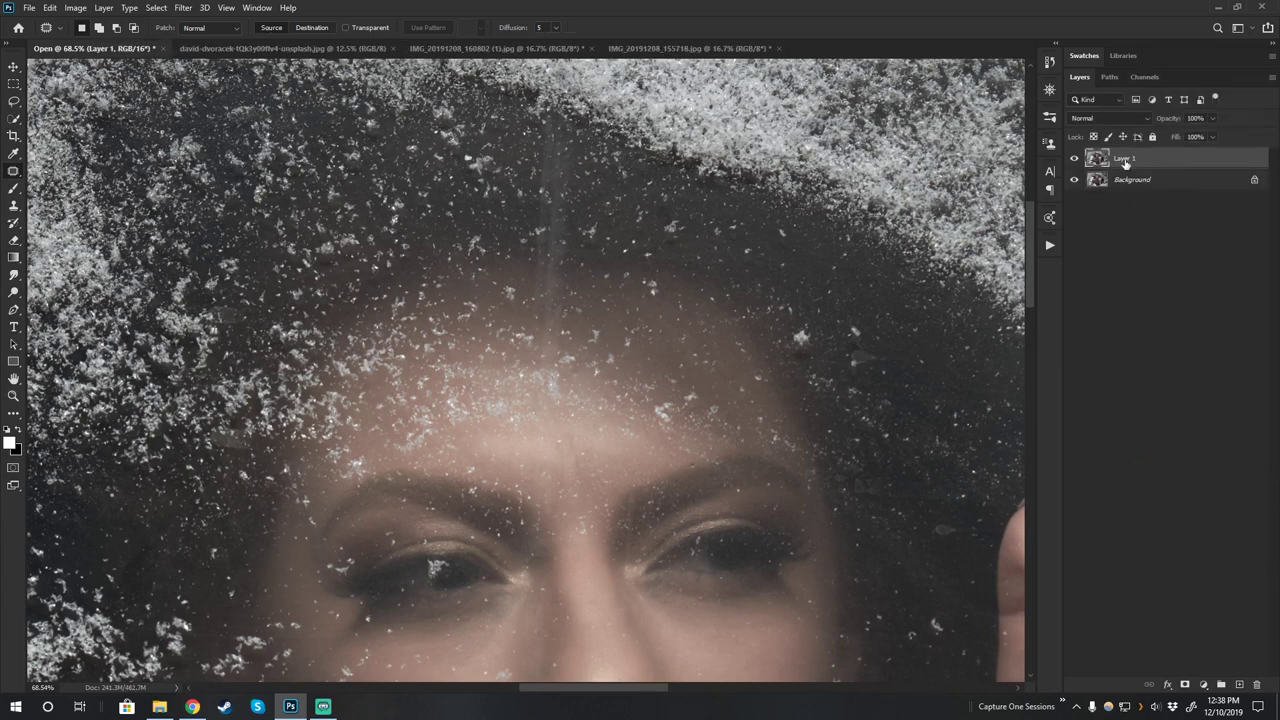
Patch the pale streak in the hair with clean hair to its right and deselect.
mouse_move(584, 134)
mouse_down()
mouse_move(568, 112)
mouse_move(540, 168)
mouse_move(534, 238)
mouse_up()
mouse_move(527, 408)
mouse_down()
mouse_move(564, 426)
mouse_move(589, 265)
mouse_move(584, 130)
mouse_move(600, 126)
mouse_move(573, 266)
mouse_move(592, 345)
mouse_up()
mouse_move(517, 145)
mouse_down()
mouse_move(532, 254)
mouse_move(513, 335)
mouse_up()
drag(561, 288, 625, 295)
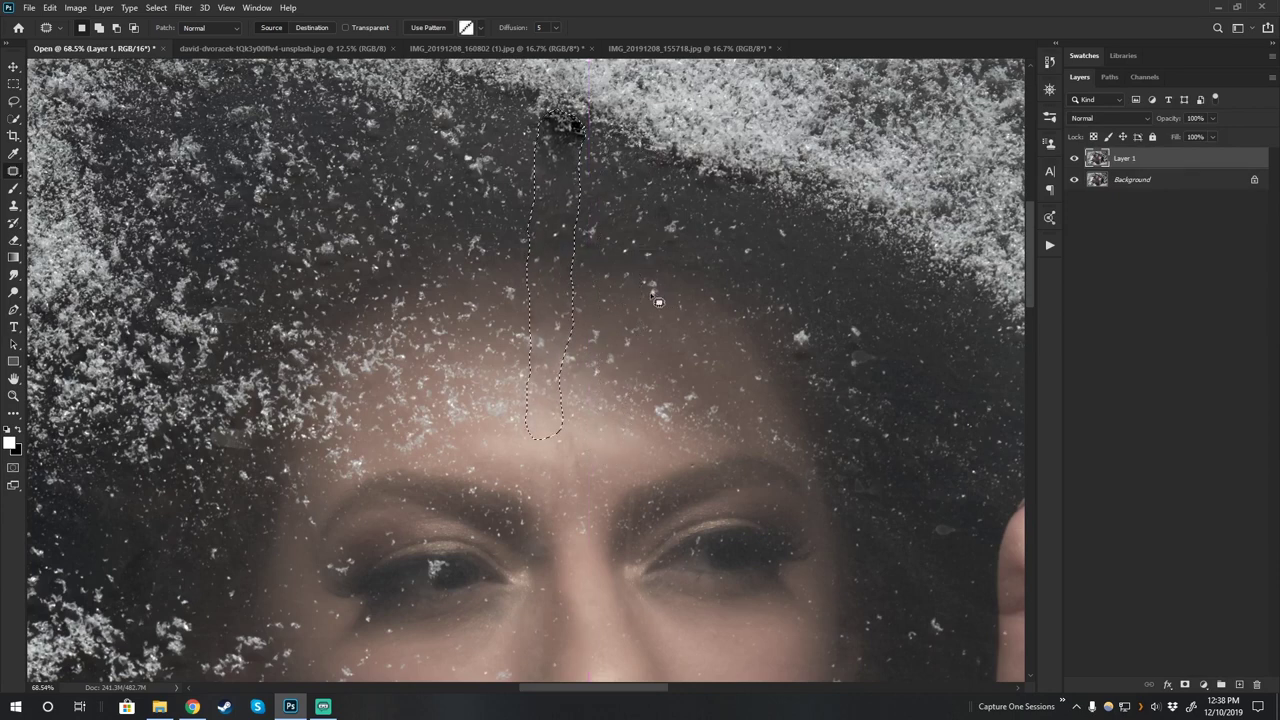
key(ctrl+d)
right_click(18, 175)
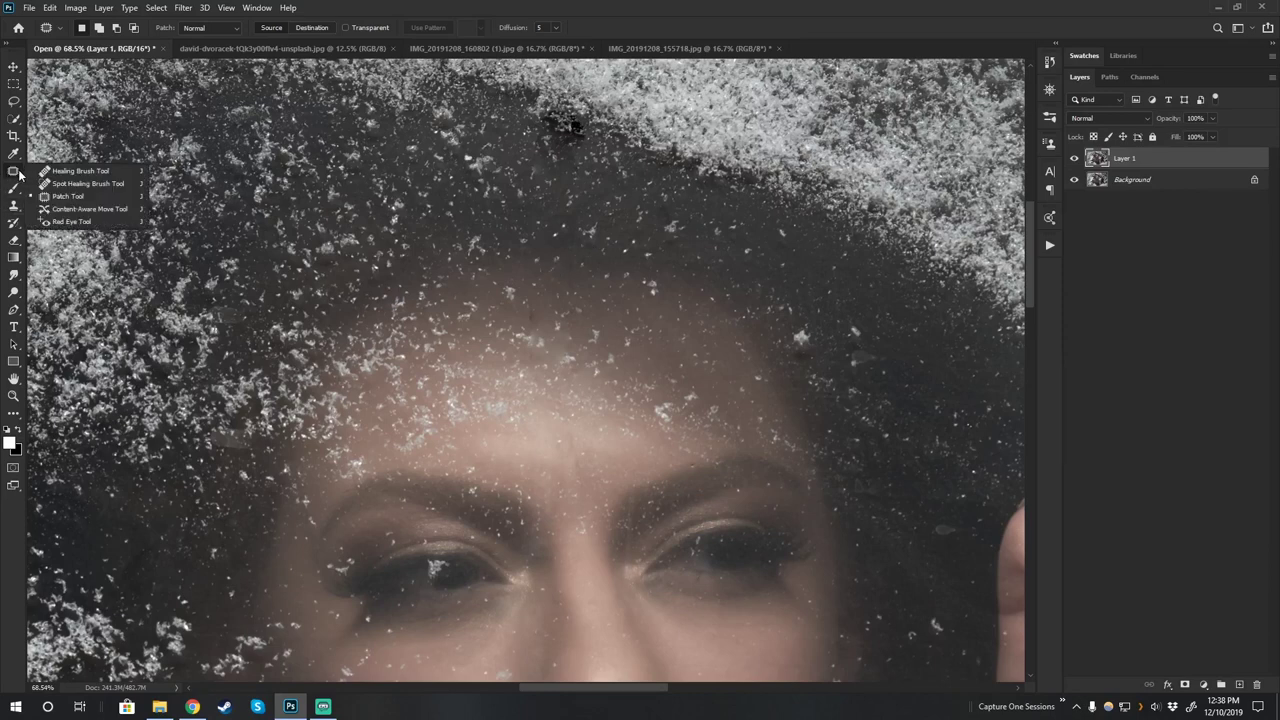
With the Healing Brush, heal forehead spots and the dark specks in the hair.
click(56, 180)
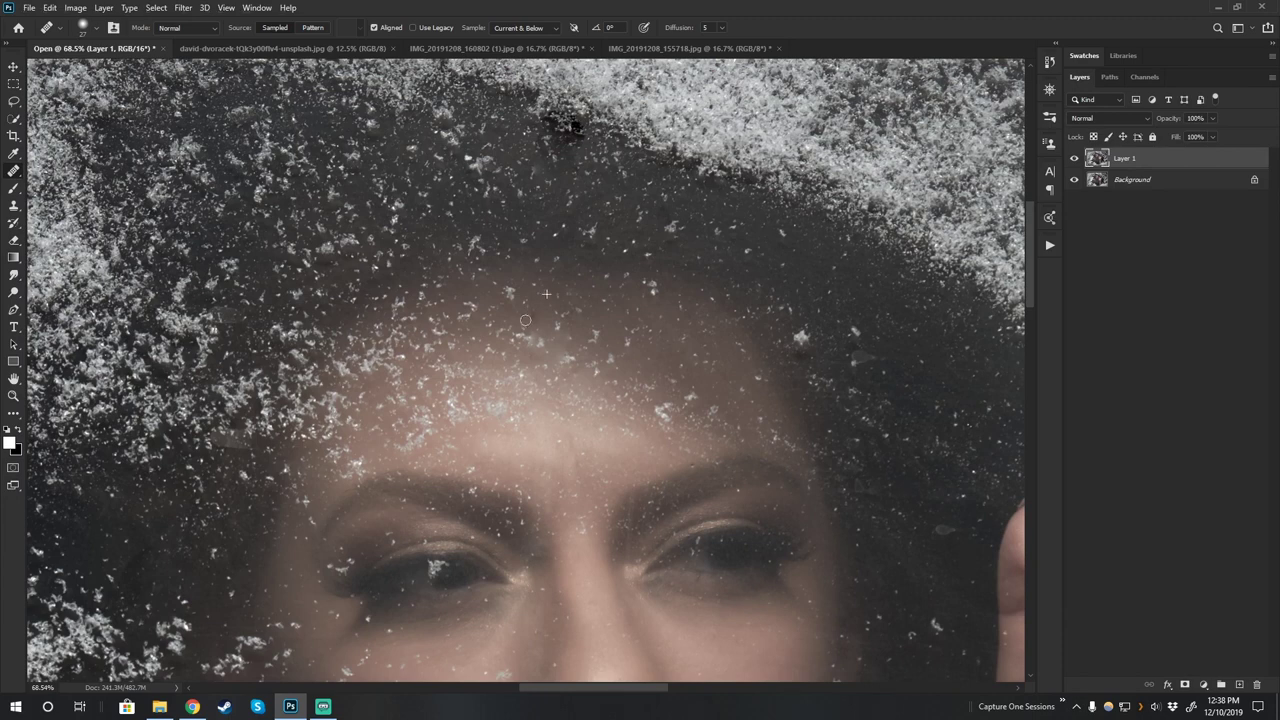
mouse_move(561, 329)
mouse_down()
mouse_move(572, 329)
mouse_move(538, 304)
mouse_move(511, 339)
mouse_up()
alt+click(601, 323)
alt+click(613, 143)
click(560, 127)
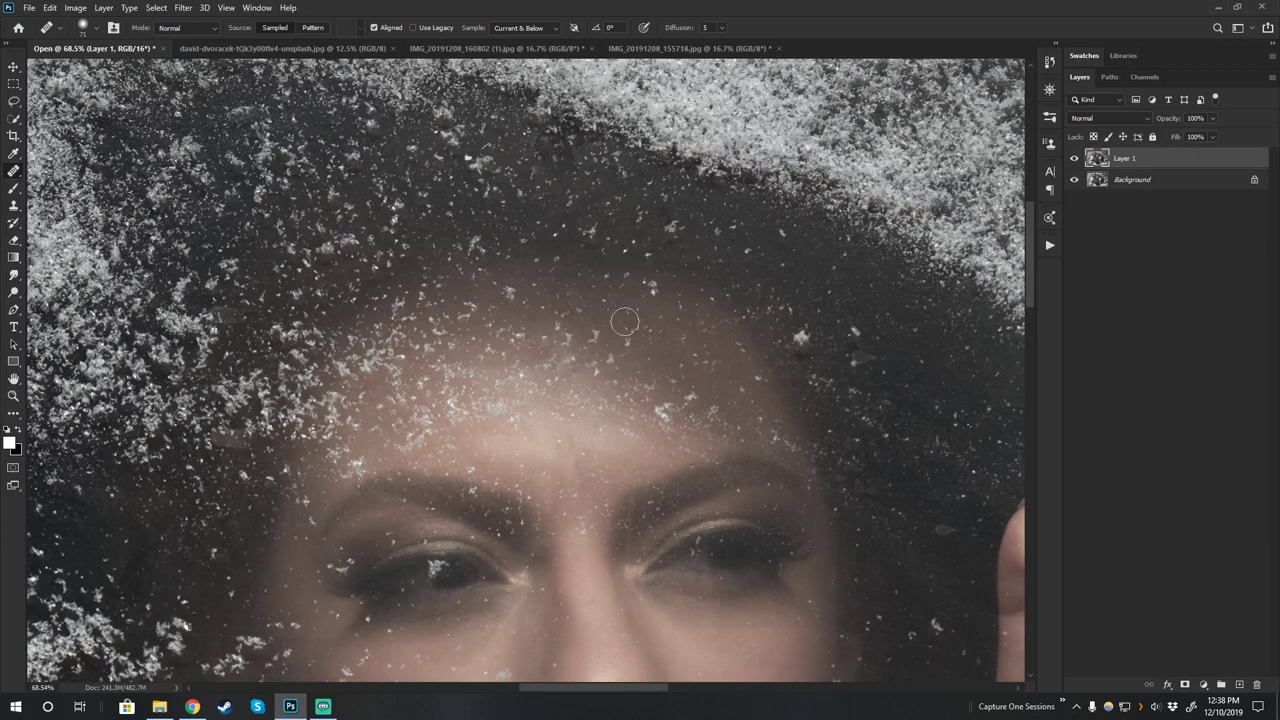
alt+click(611, 358)
click(566, 359)
drag(566, 359, 548, 340)
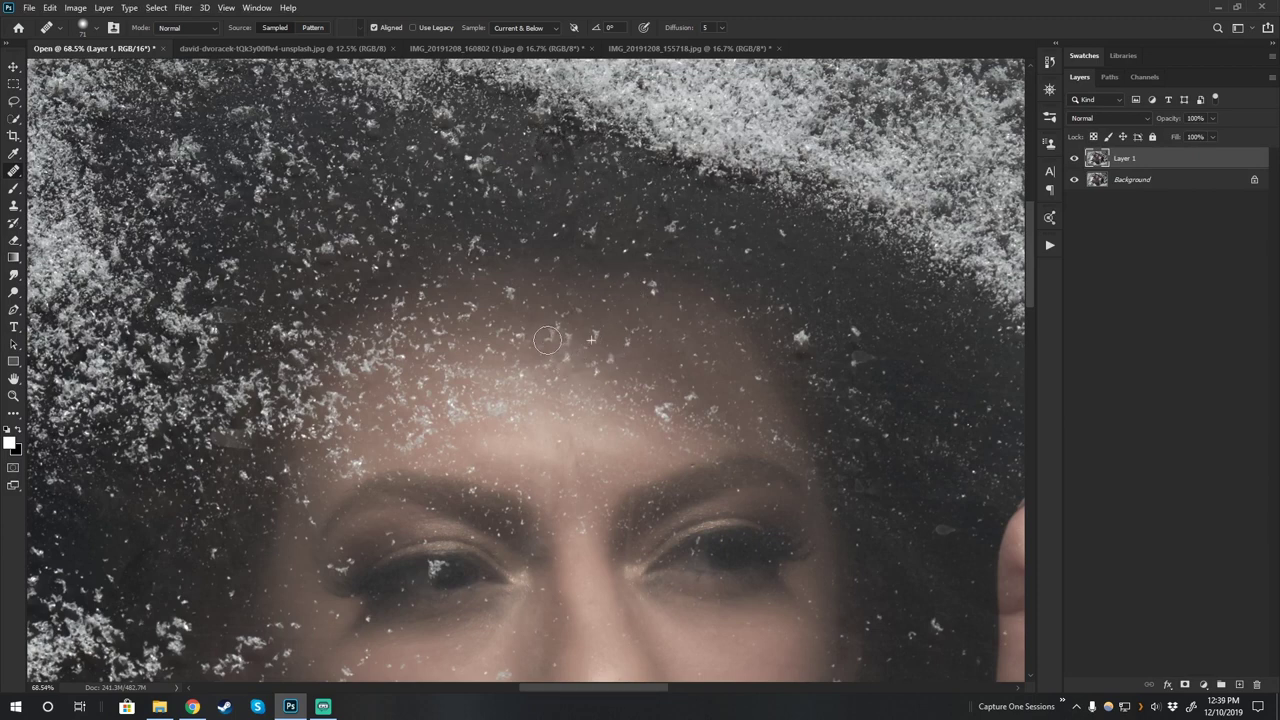
Shrink the brush and heal the remaining forehead spots and a spot in the right-hand hair.
alt+right_click(627, 372)
drag(627, 372, 612, 372)
alt+click(629, 342)
drag(576, 354, 557, 367)
alt+right_click(597, 366)
drag(560, 371, 565, 374)
scroll(597, 426, down, 3)
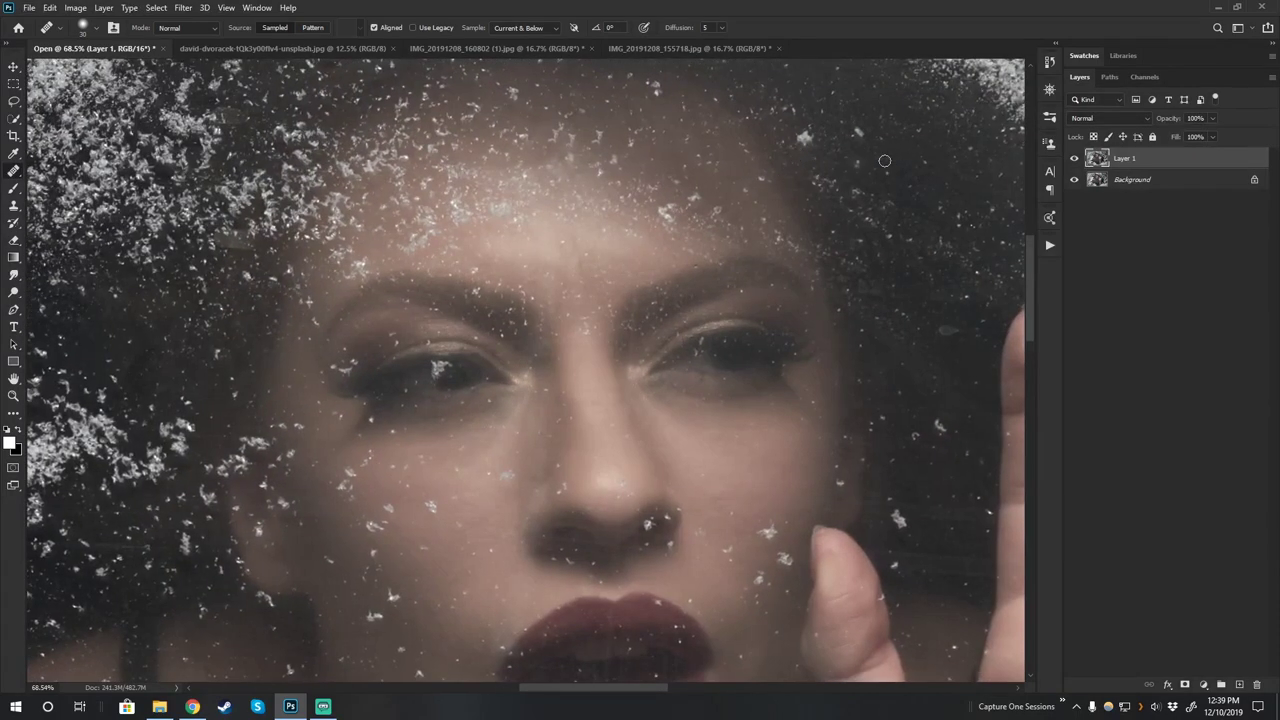
drag(950, 298, 937, 338)
mouse_move(596, 163)
mouse_down()
mouse_move(611, 316)
mouse_move(629, 334)
mouse_move(701, 316)
mouse_up()
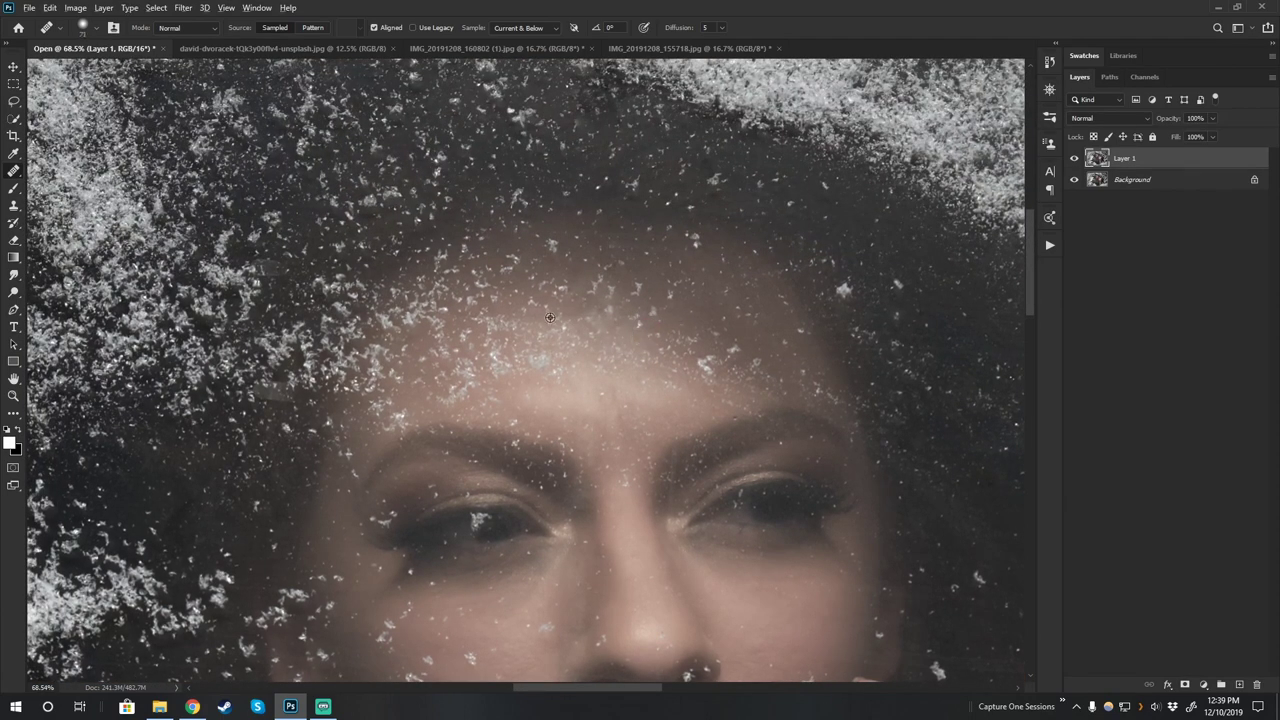
mouse_move(588, 325)
mouse_down()
mouse_move(573, 283)
mouse_move(553, 356)
mouse_move(554, 326)
mouse_up()
Zoom out to the face and hand and toggle Layer 1 off and on to compare.
key(z)
drag(692, 387, 605, 387)
click(1075, 159)
click(1075, 159)
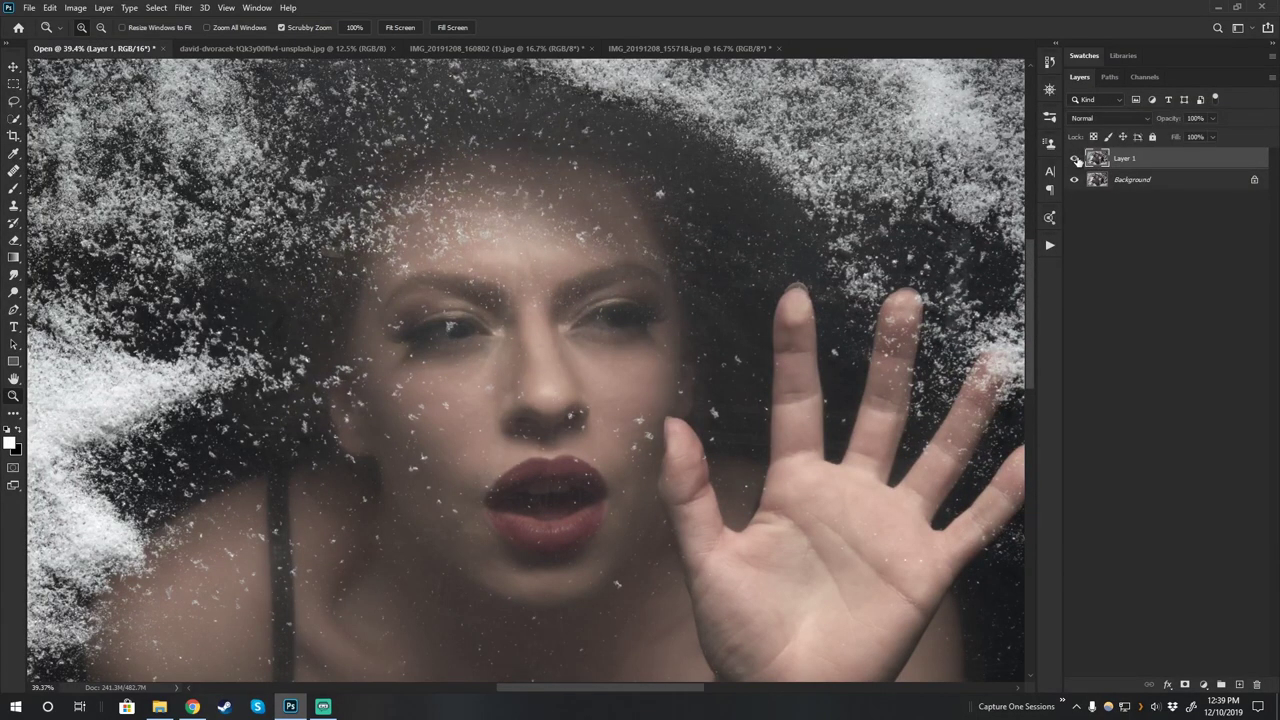
scroll(771, 251, down, 3)
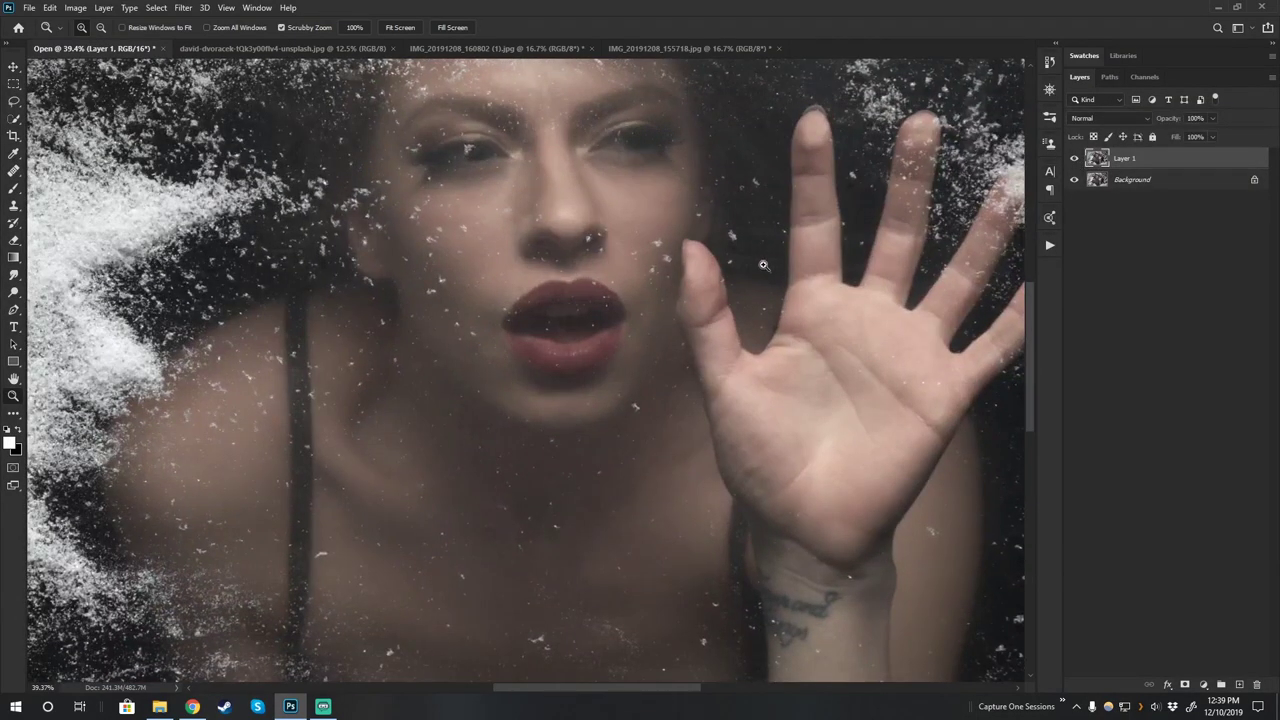
scroll(770, 270, up, 3)
Heal away the marks in the dark gap between the fingers.
drag(803, 263, 663, 343)
key(j)
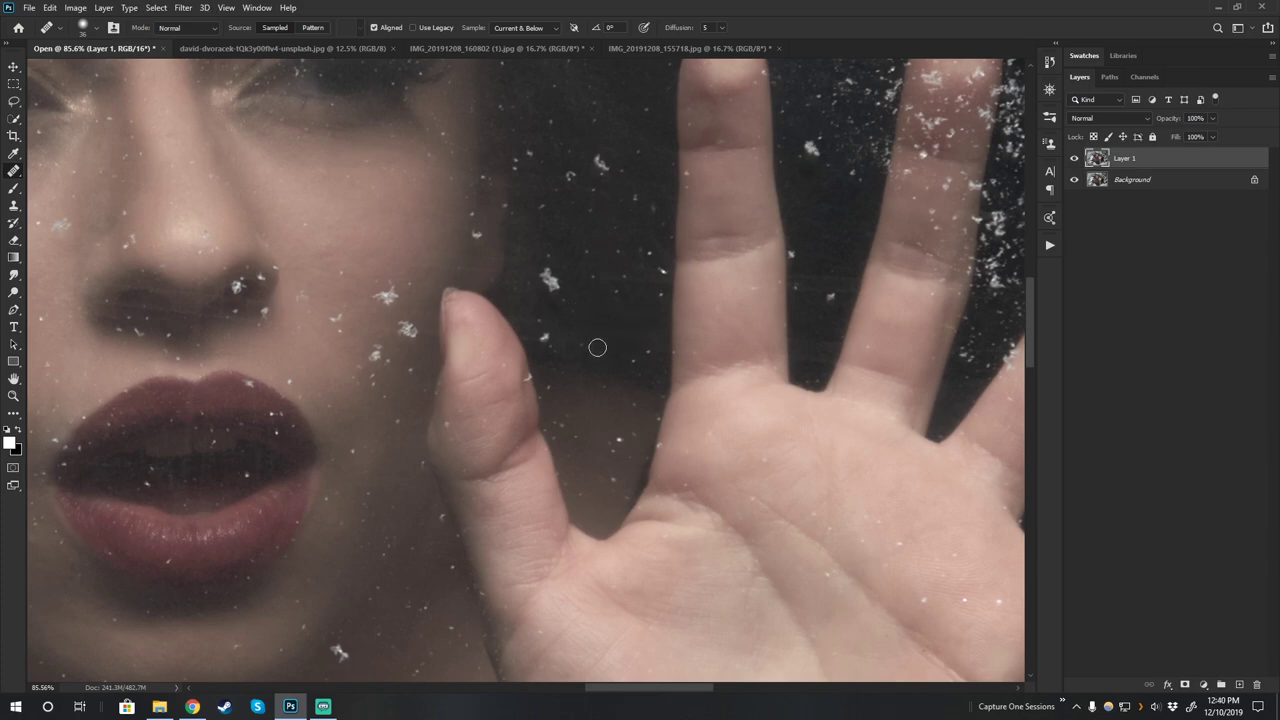
mouse_move(595, 353)
mouse_down()
mouse_move(562, 343)
mouse_move(612, 345)
mouse_move(613, 324)
mouse_move(554, 308)
mouse_move(593, 342)
mouse_up()
Zoom out to the whole woman and toggle Layer 1 again to compare the retouch.
key(z)
drag(834, 303, 609, 434)
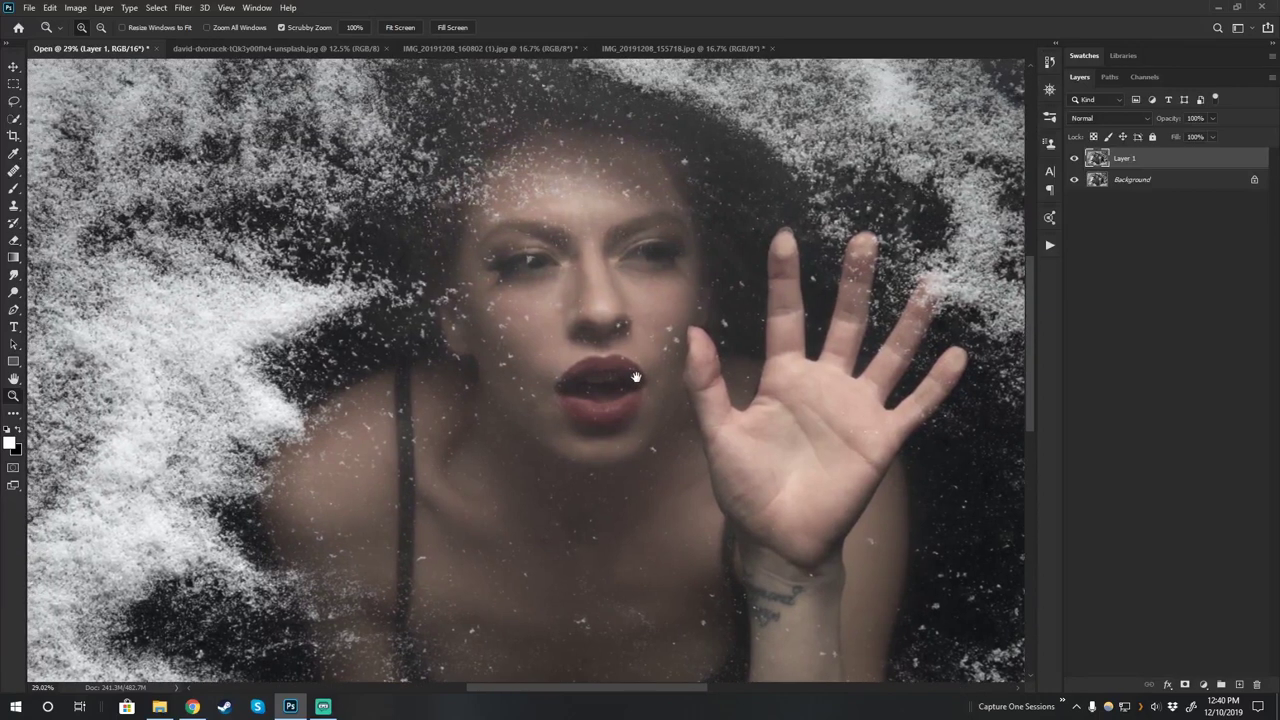
drag(704, 238, 712, 282)
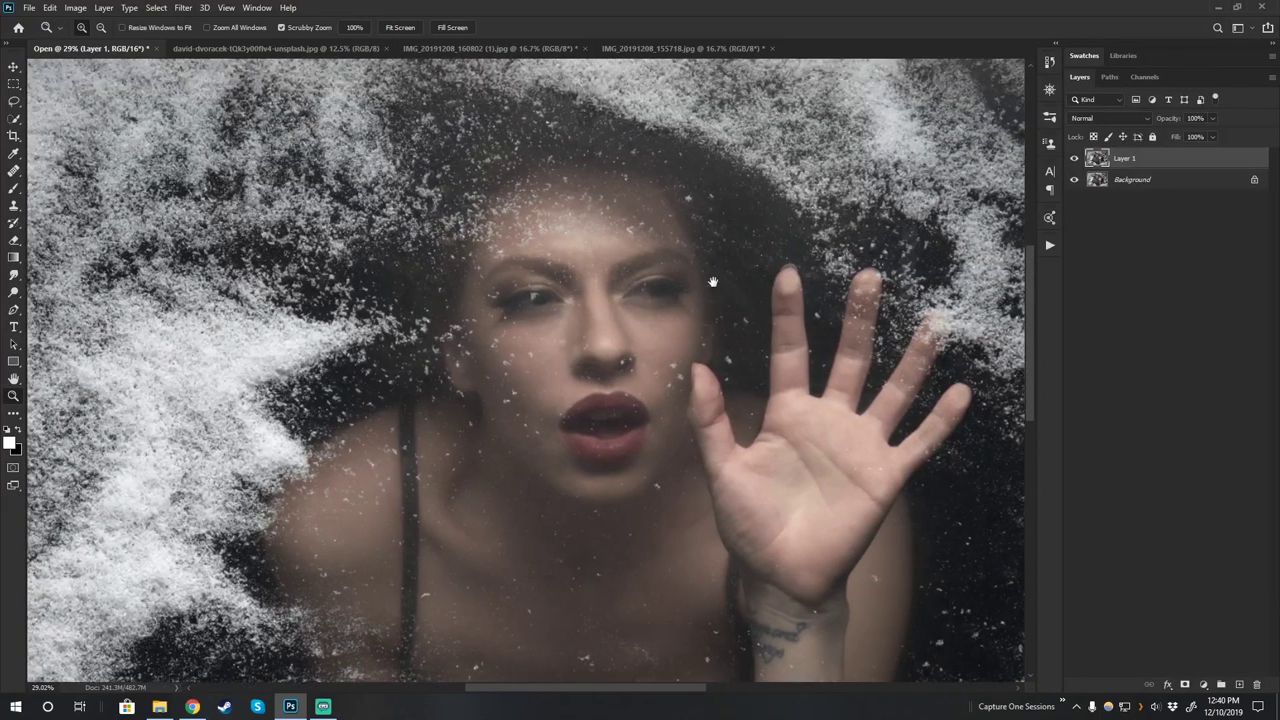
click(1073, 159)
click(1074, 160)
Drag the koi photo into the Open document as Layer 2 and centre it over the portrait.
double_click(14, 380)
click(283, 48)
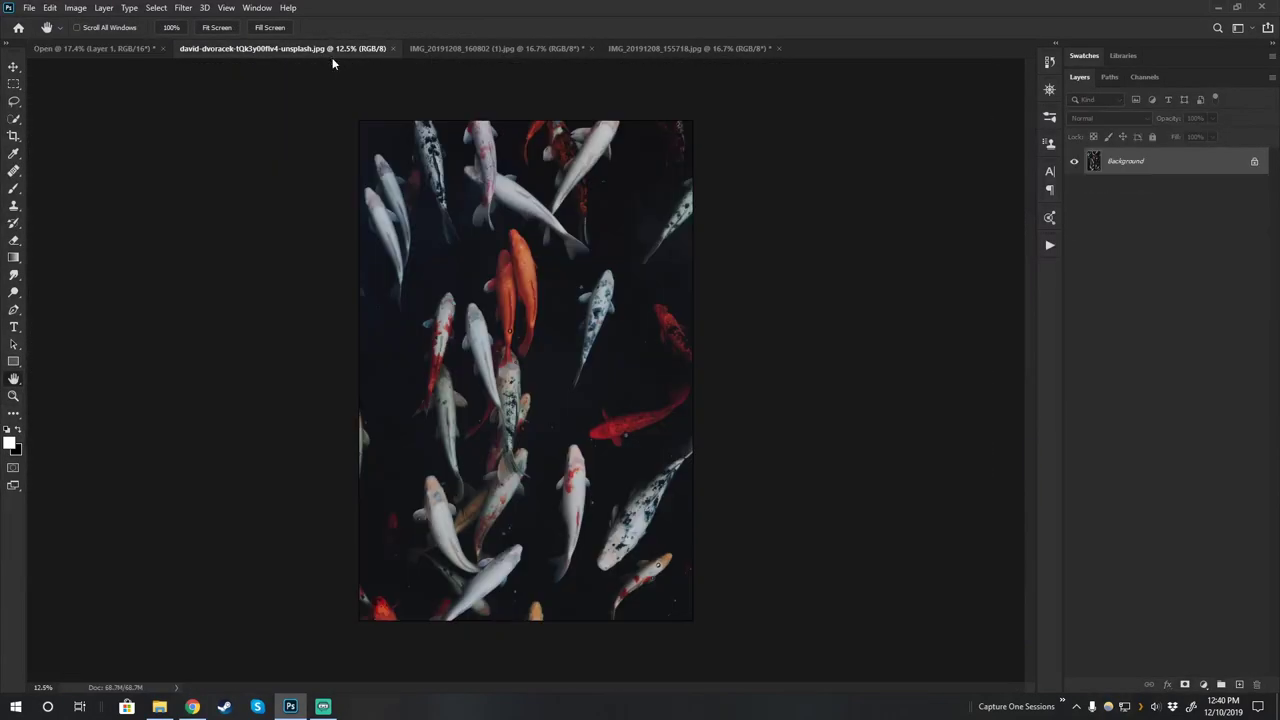
click(14, 67)
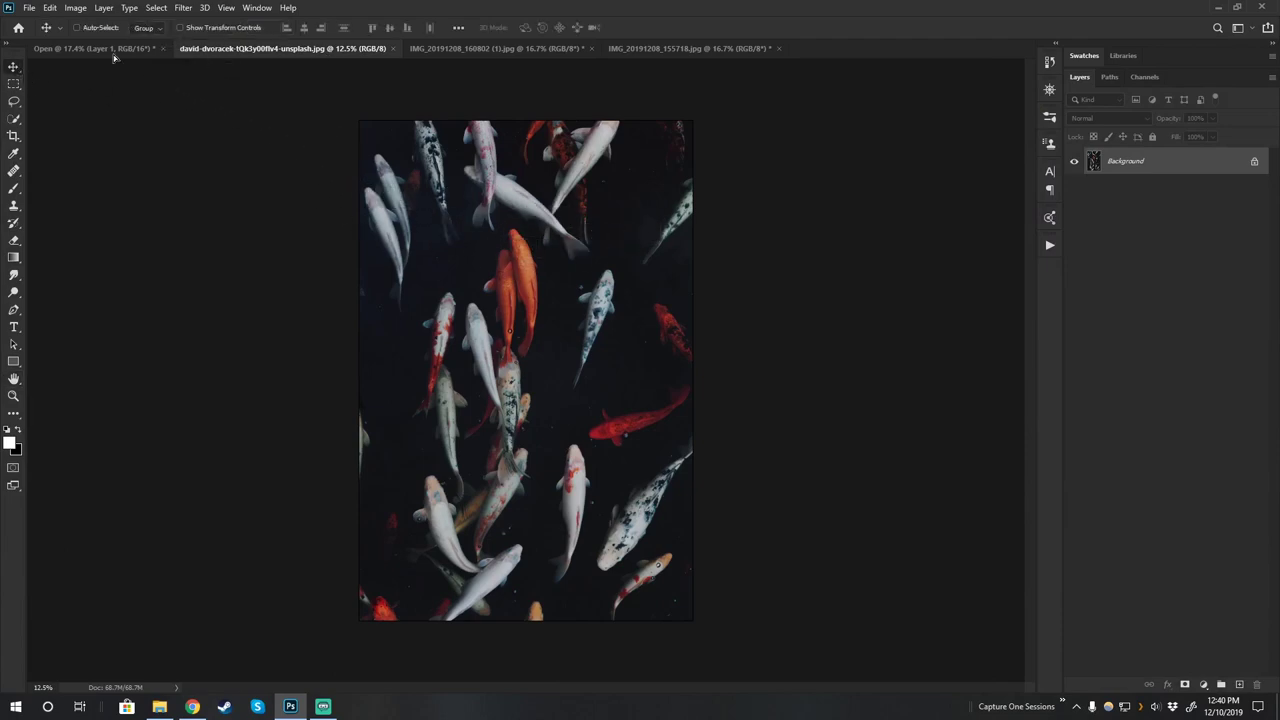
drag(114, 54, 735, 318)
drag(686, 258, 614, 380)
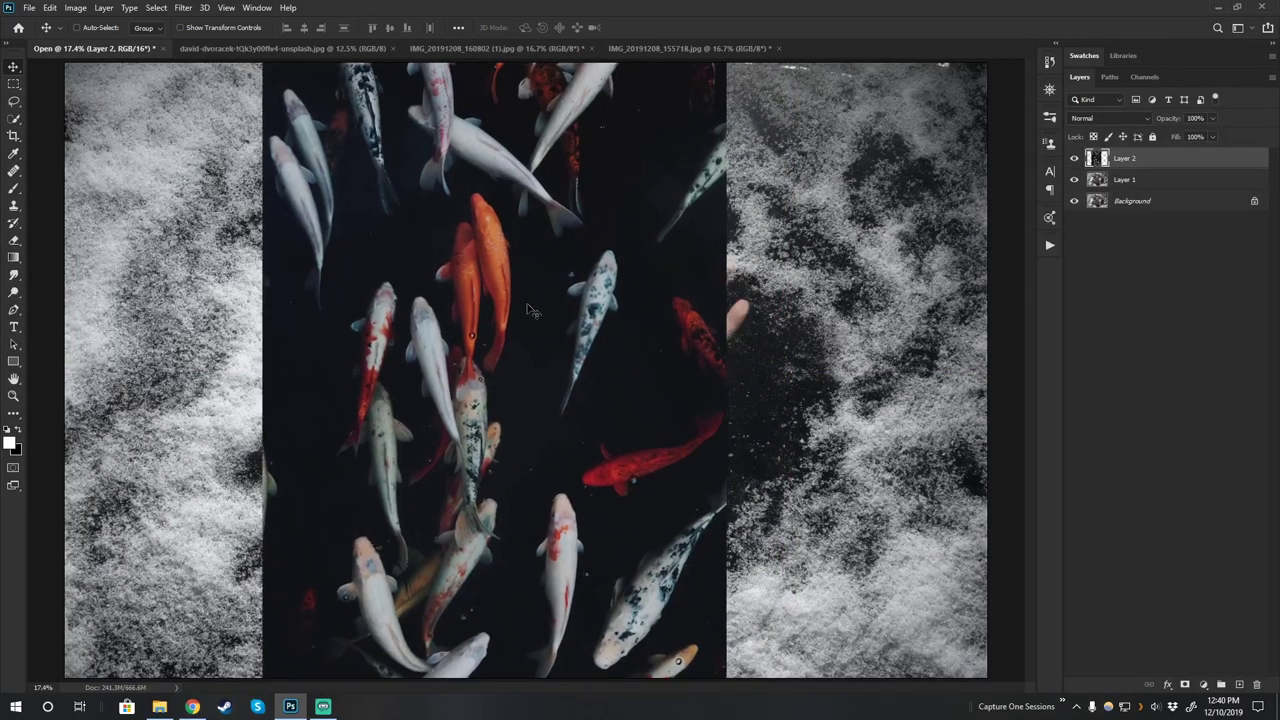
drag(525, 306, 593, 335)
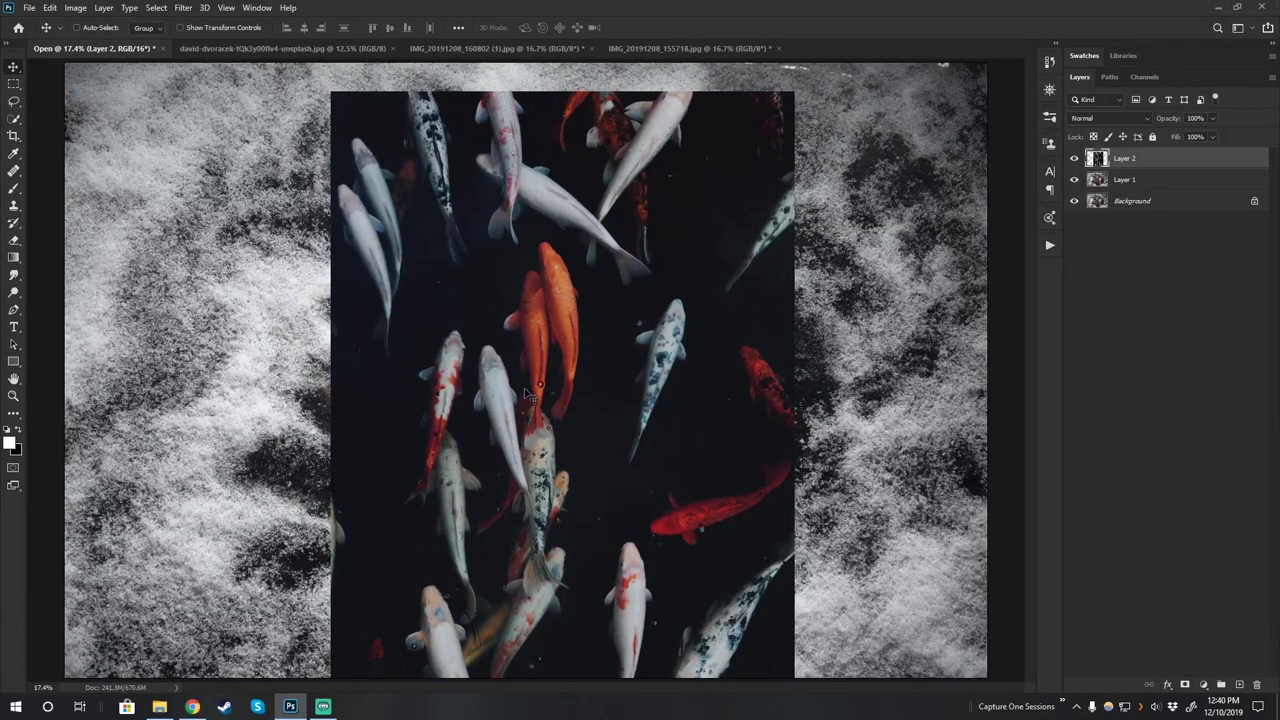
drag(566, 393, 560, 364)
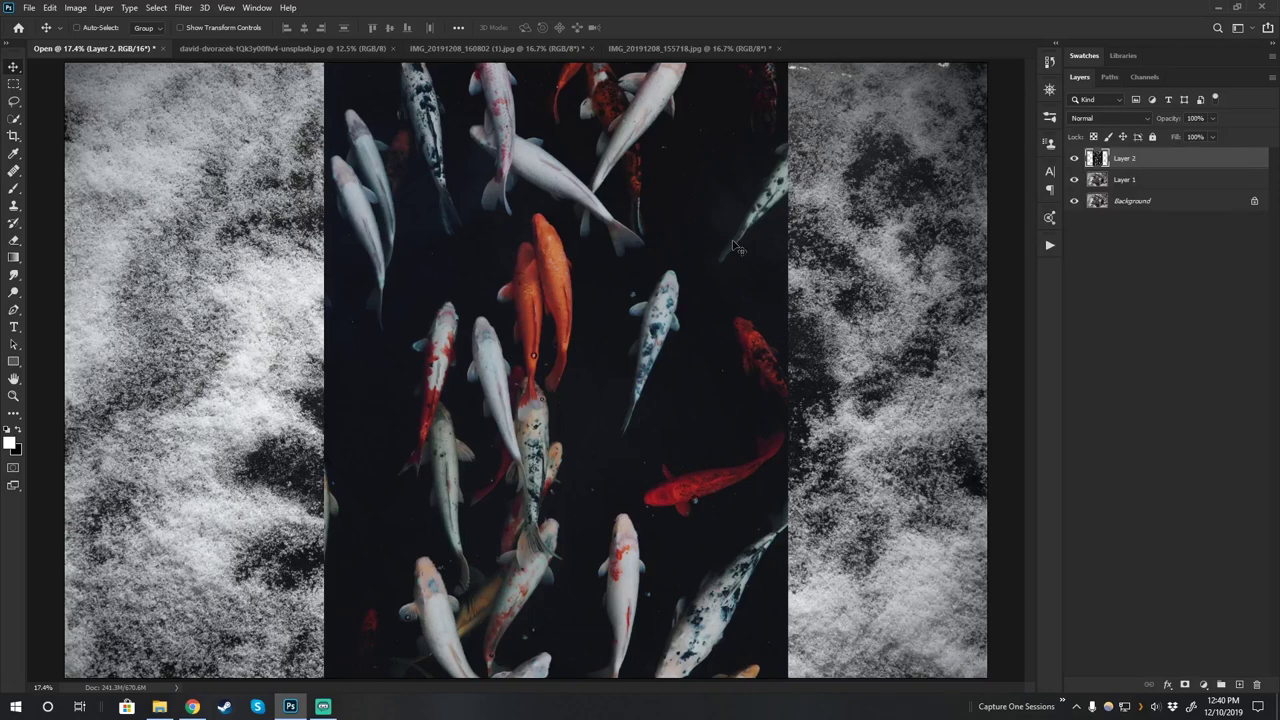
Duplicate the koi layer, hide the top two copies and select the lowest one.
key(ctrl+j)
key(ctrl+j)
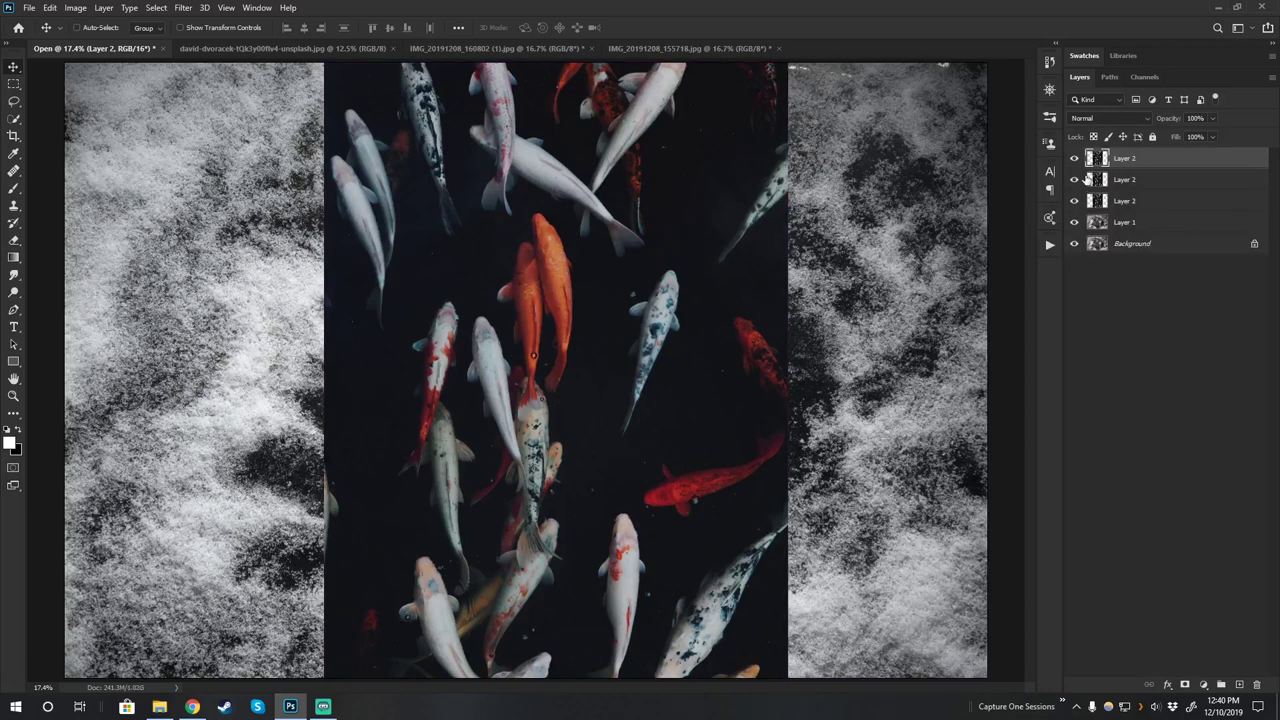
drag(1075, 161, 1075, 179)
click(1153, 202)
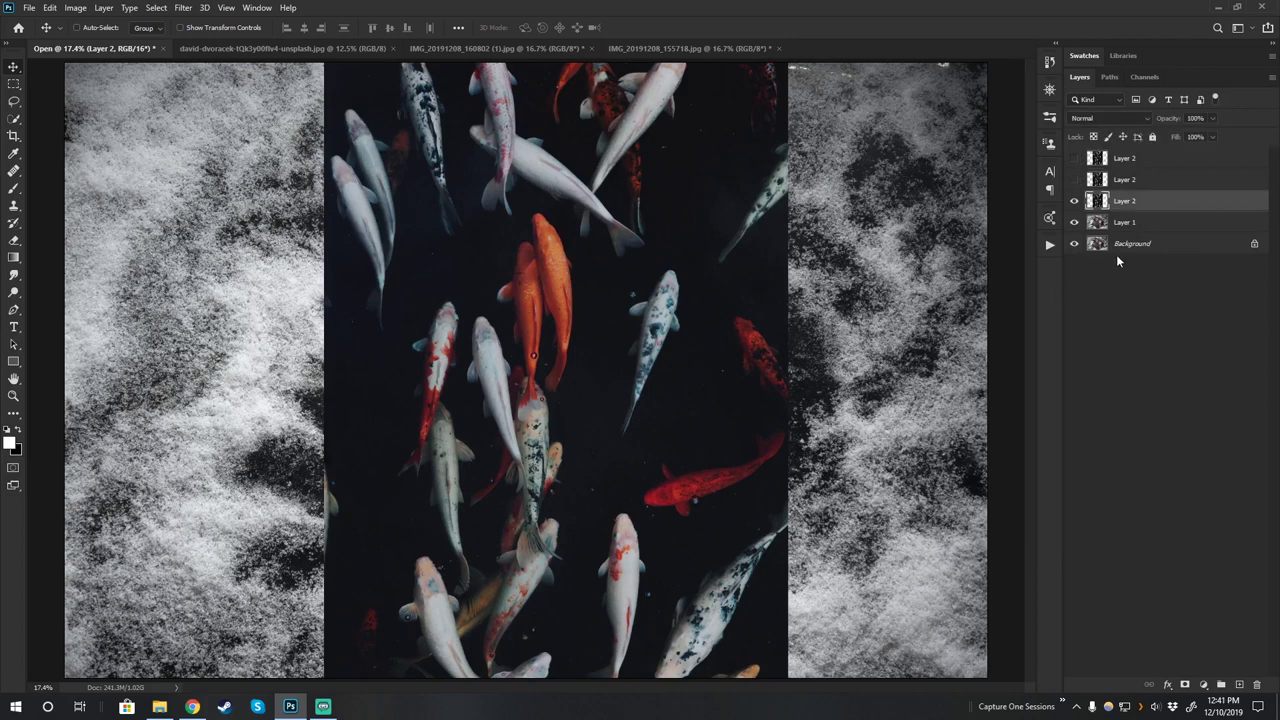
key(z)
drag(760, 332, 718, 352)
Scale the koi down and rotate it about -45° beside the raised hand, then apply.
key(ctrl+t)
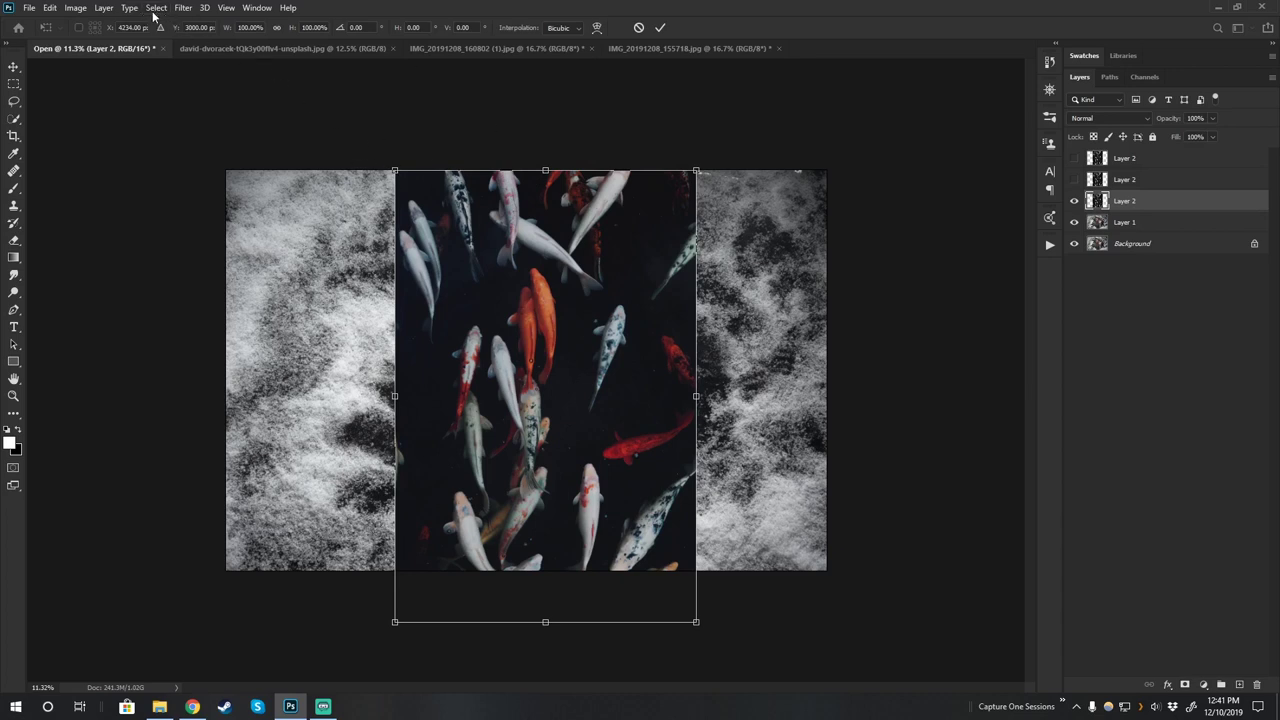
drag(398, 176, 617, 491)
drag(668, 529, 692, 393)
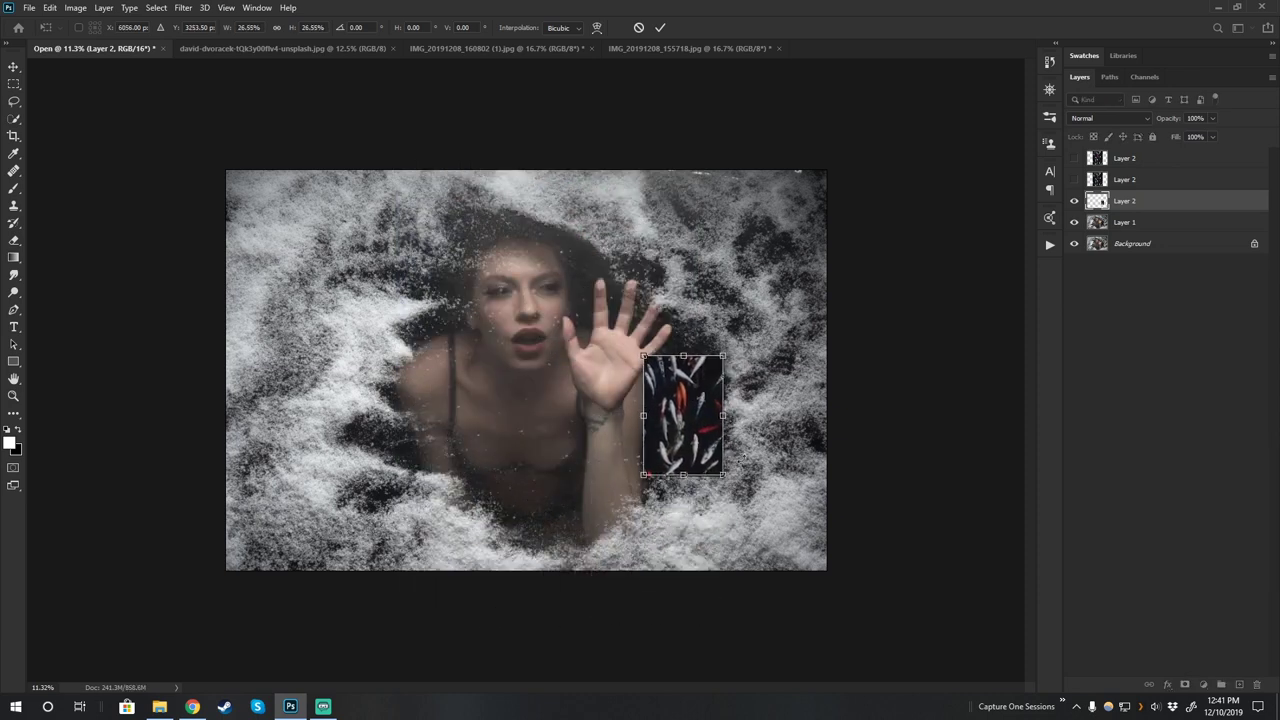
drag(742, 473, 813, 415)
mouse_move(707, 428)
mouse_down()
mouse_move(737, 443)
mouse_move(724, 410)
mouse_move(730, 424)
mouse_up()
key(ctrl+space)
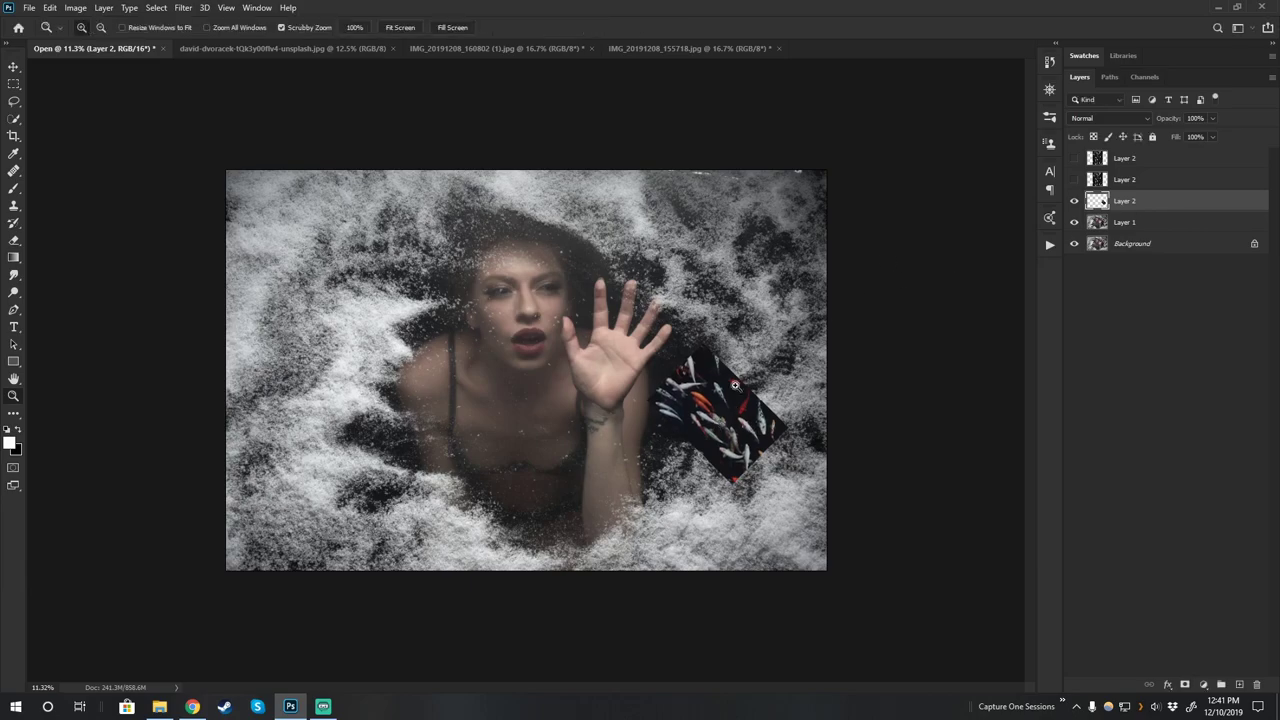
drag(716, 420, 748, 396)
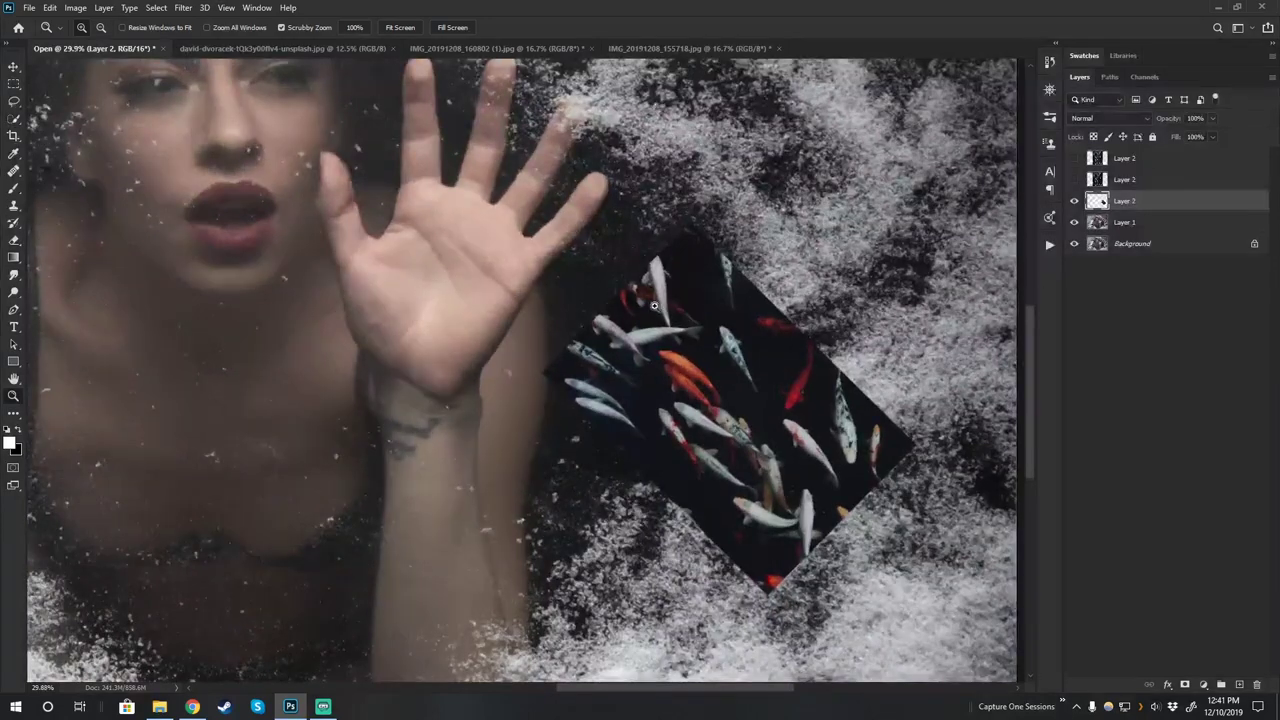
Set Layer 2's blend mode to Screen so the koi's black background drops out.
click(1143, 117)
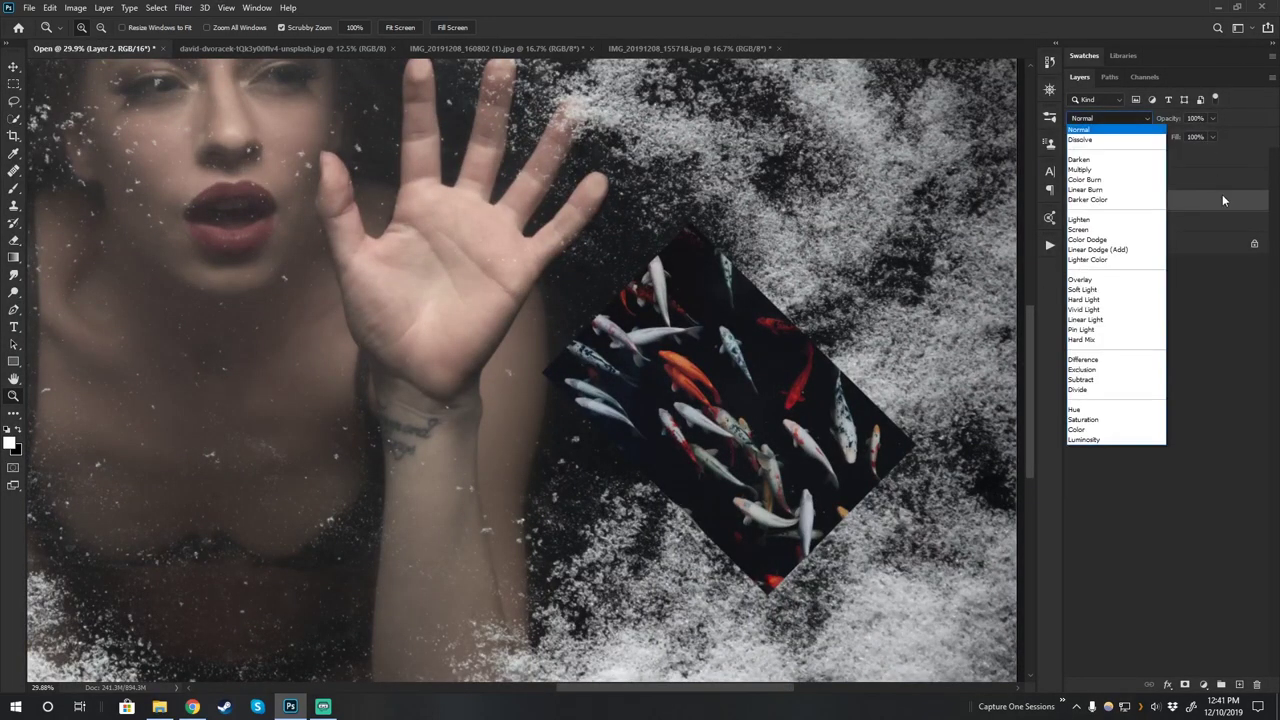
click(1142, 235)
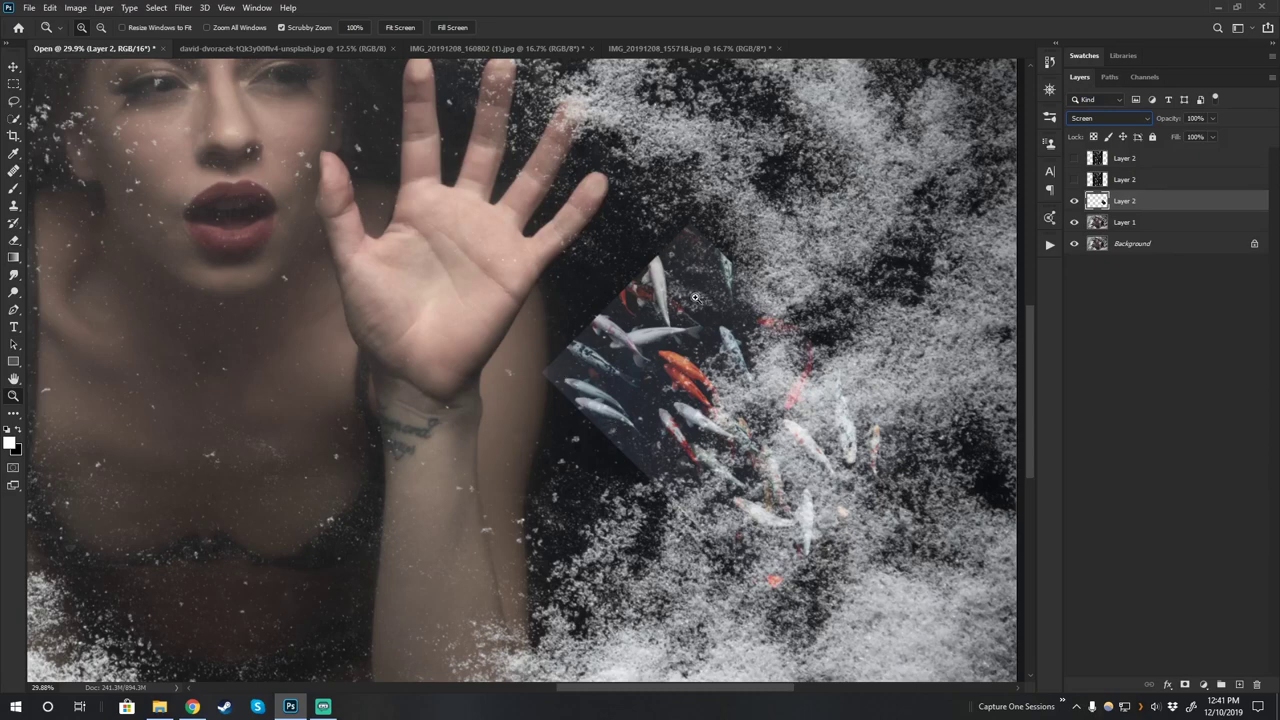
click(1203, 686)
Add a Curves adjustment clipped to the koi layer and move the black point in to deepen shadows.
click(1186, 520)
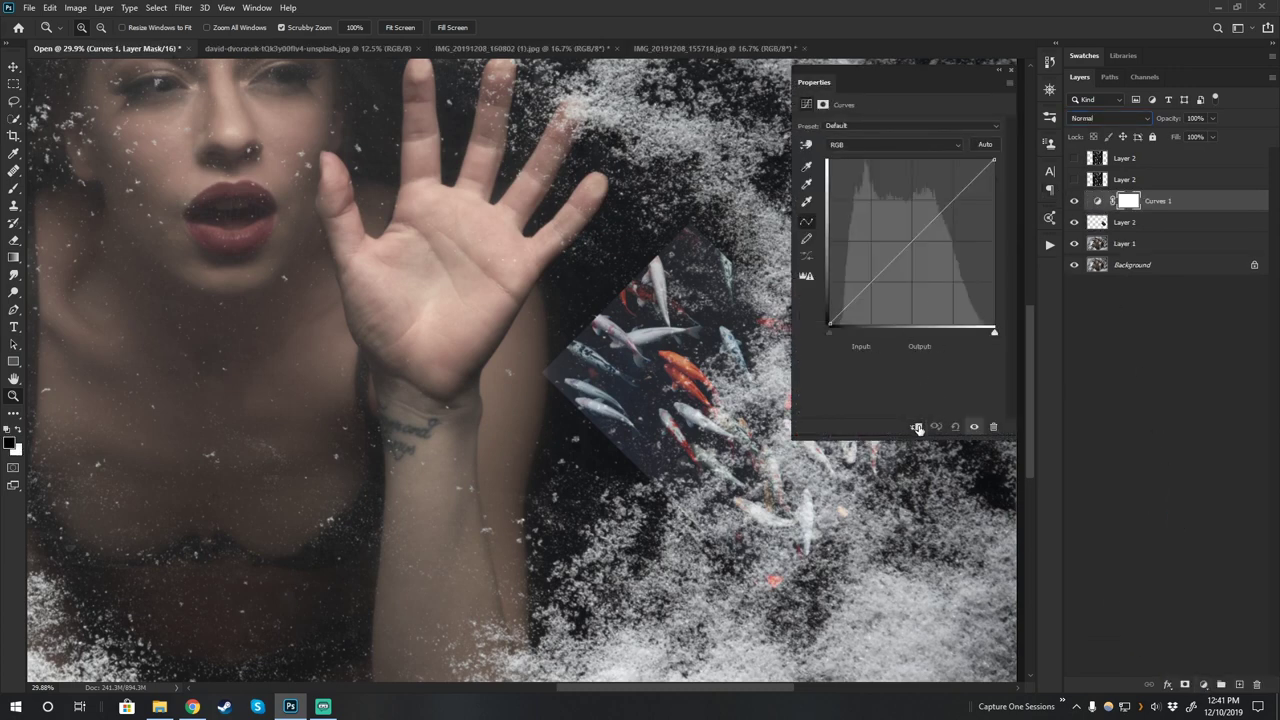
click(916, 428)
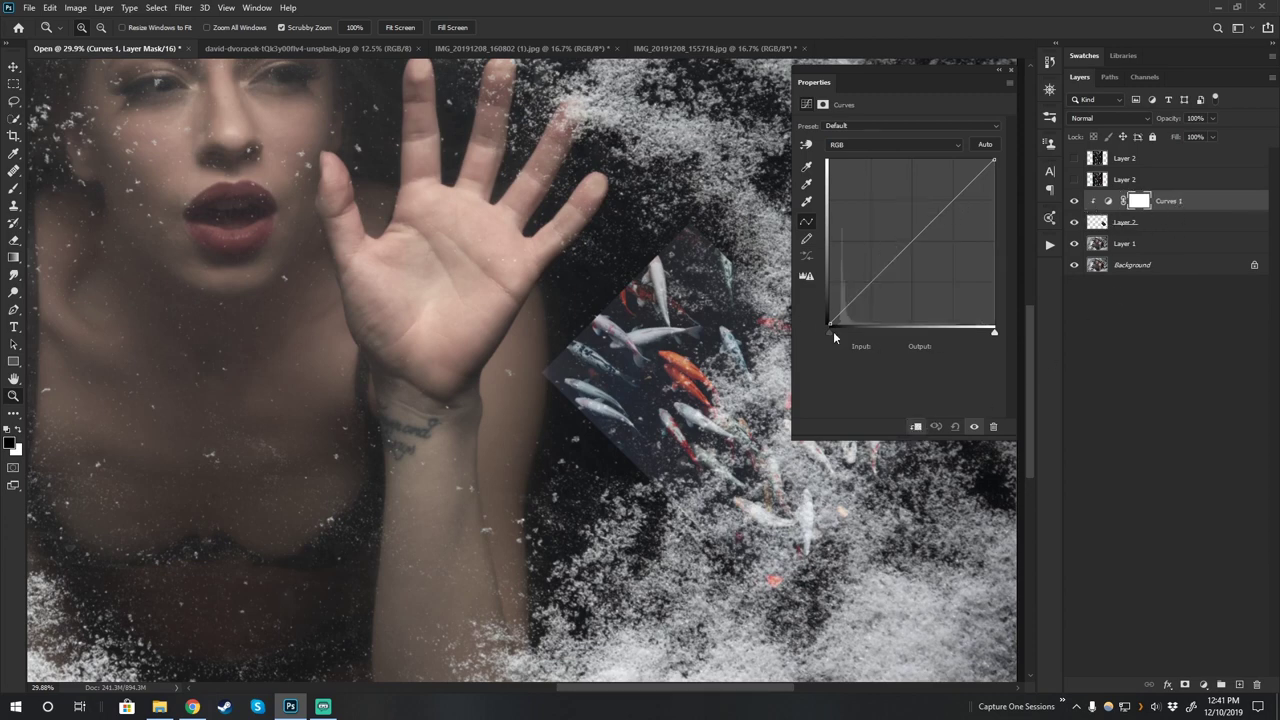
mouse_move(830, 324)
mouse_down()
mouse_move(838, 290)
mouse_move(839, 337)
mouse_move(850, 336)
mouse_up()
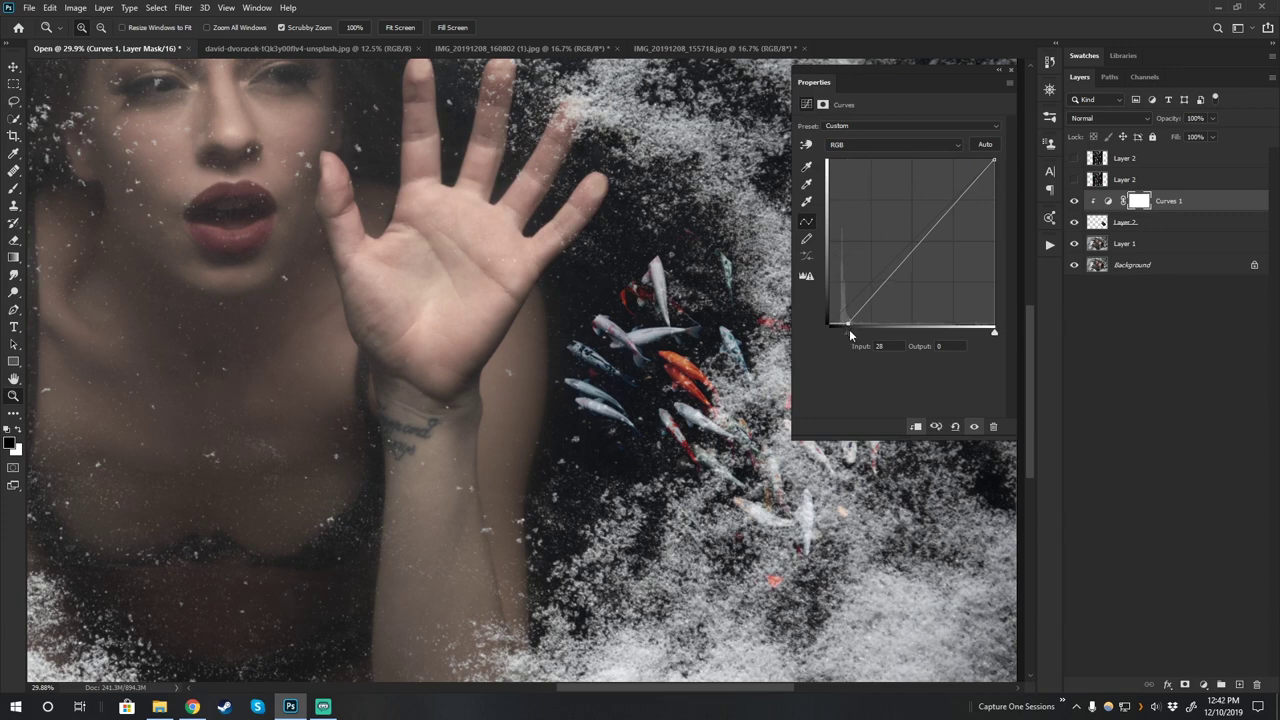
drag(849, 332, 846, 333)
Raise the Blue curve to add blue and pull the Red curve down to reduce red.
click(890, 142)
click(881, 184)
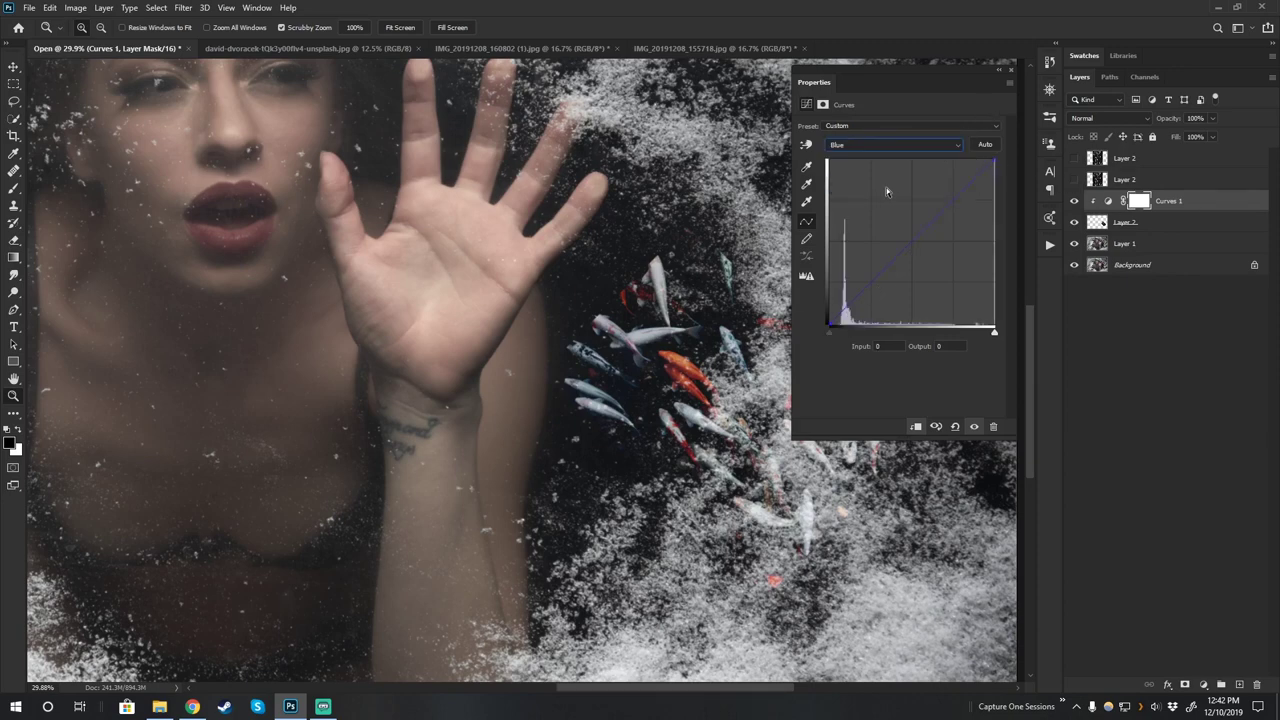
drag(913, 238, 906, 235)
drag(834, 328, 845, 332)
click(935, 145)
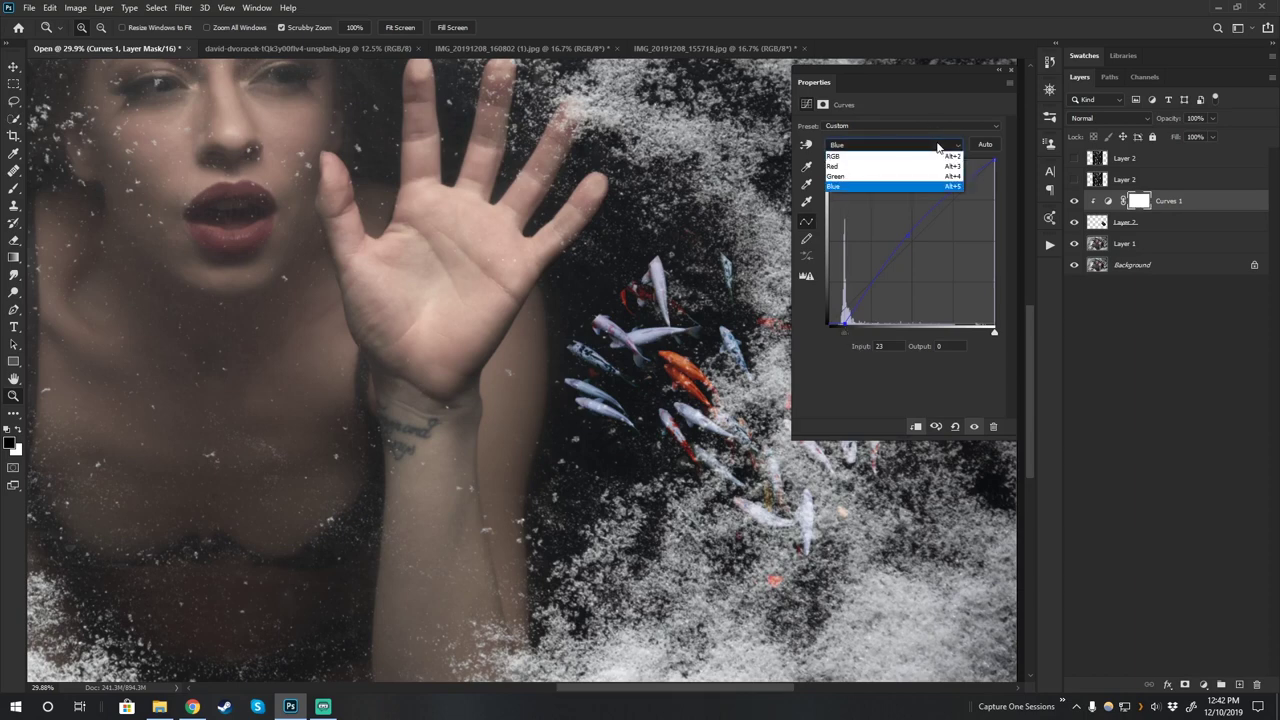
click(921, 162)
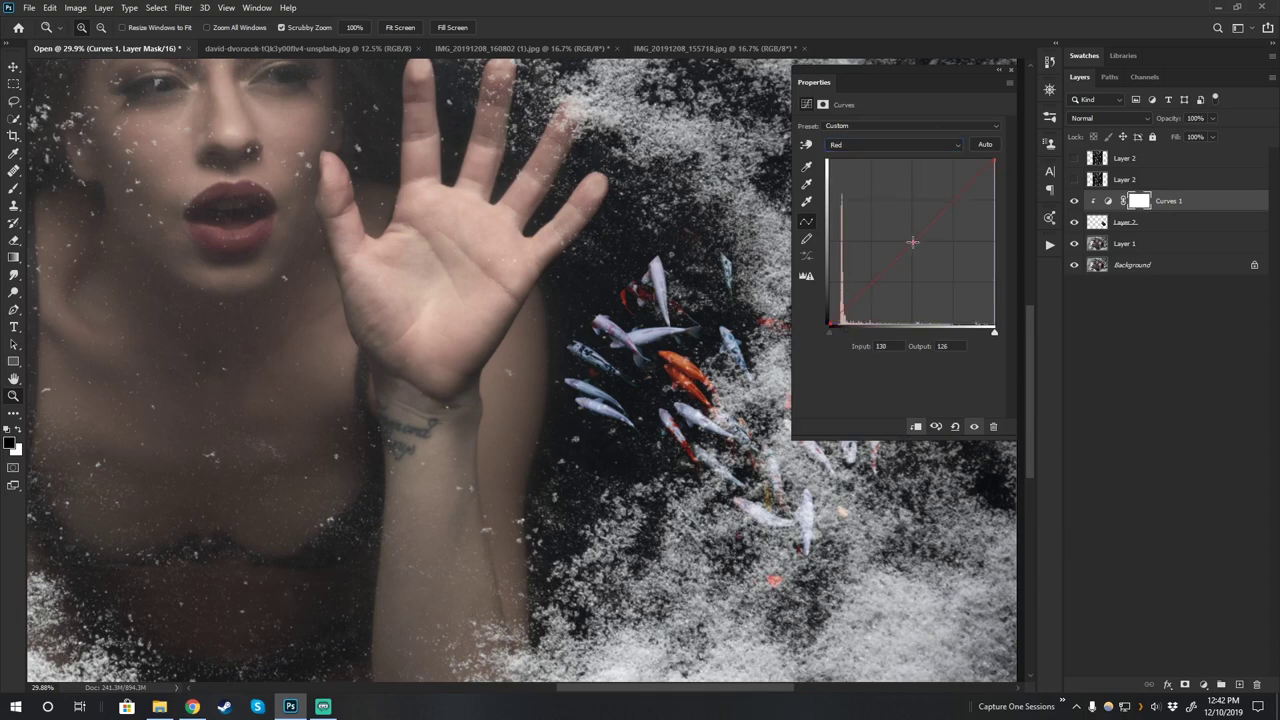
drag(912, 241, 915, 245)
Lower the RGB white point to output 91 to darken the koi, then select Layer 2.
click(882, 144)
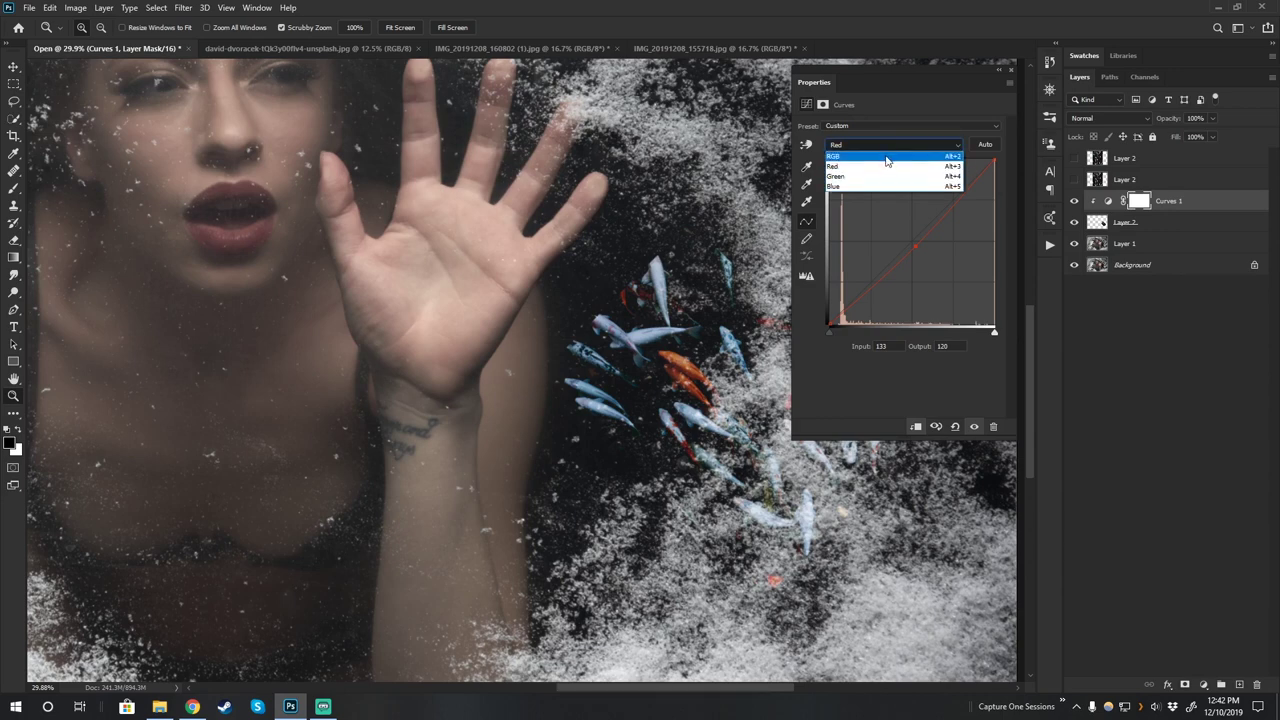
click(880, 147)
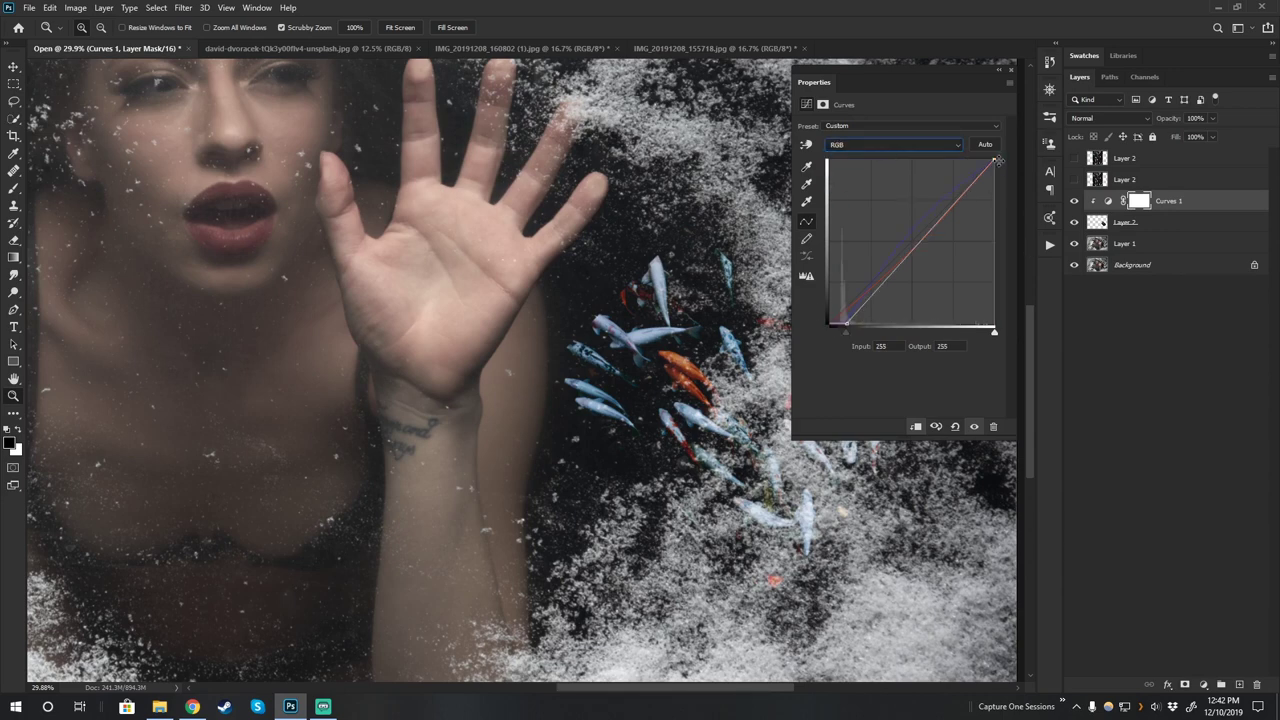
drag(994, 158, 1061, 261)
scroll(665, 380, down, 5)
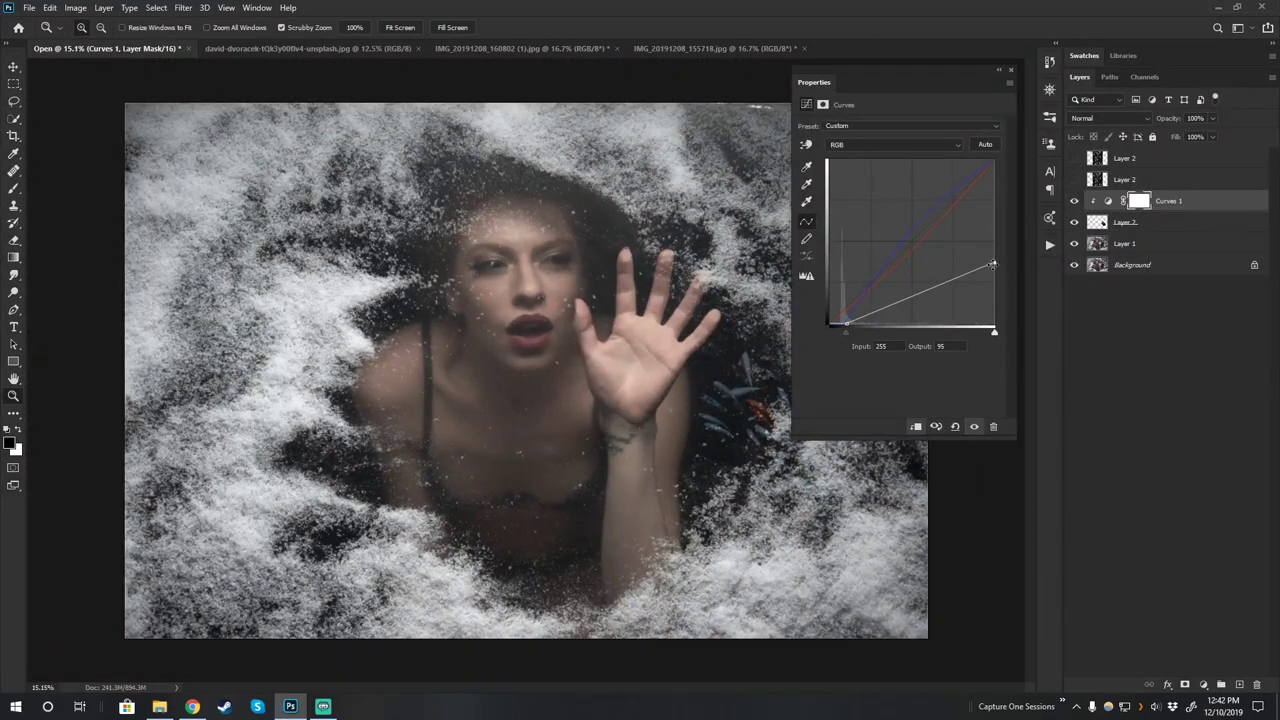
drag(992, 264, 993, 267)
scroll(712, 409, up, 5)
drag(691, 441, 610, 332)
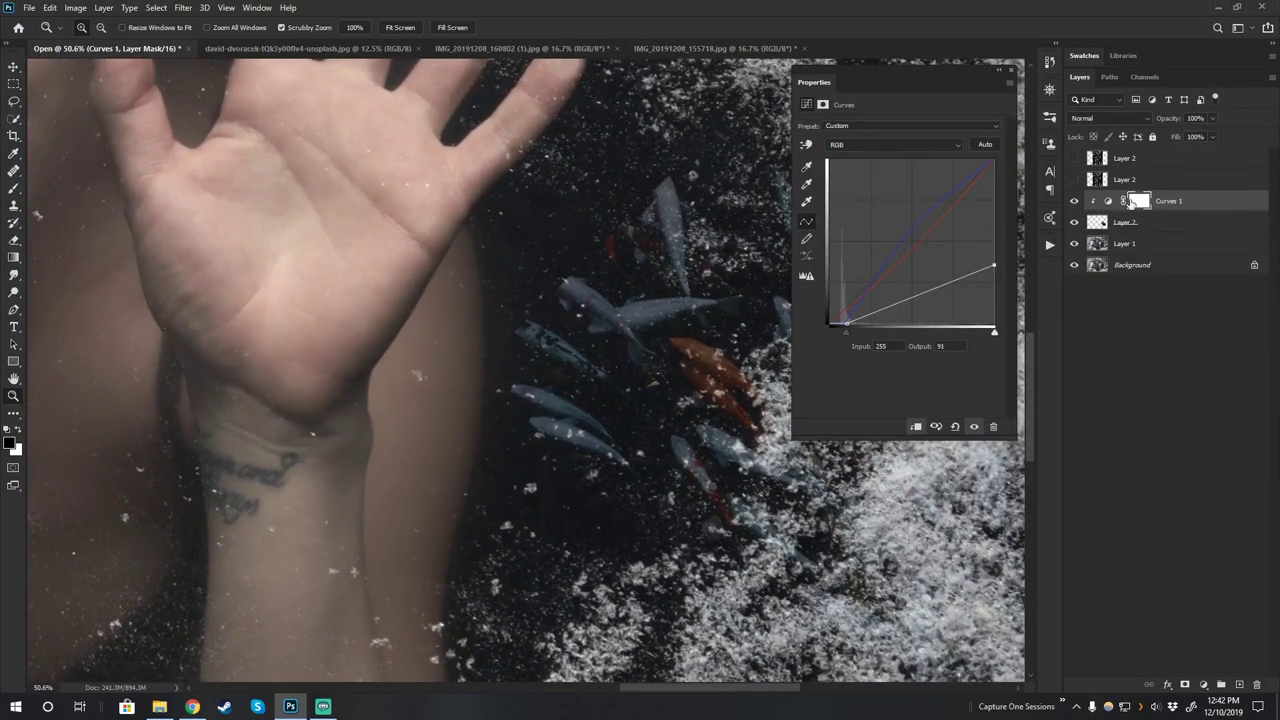
click(1103, 226)
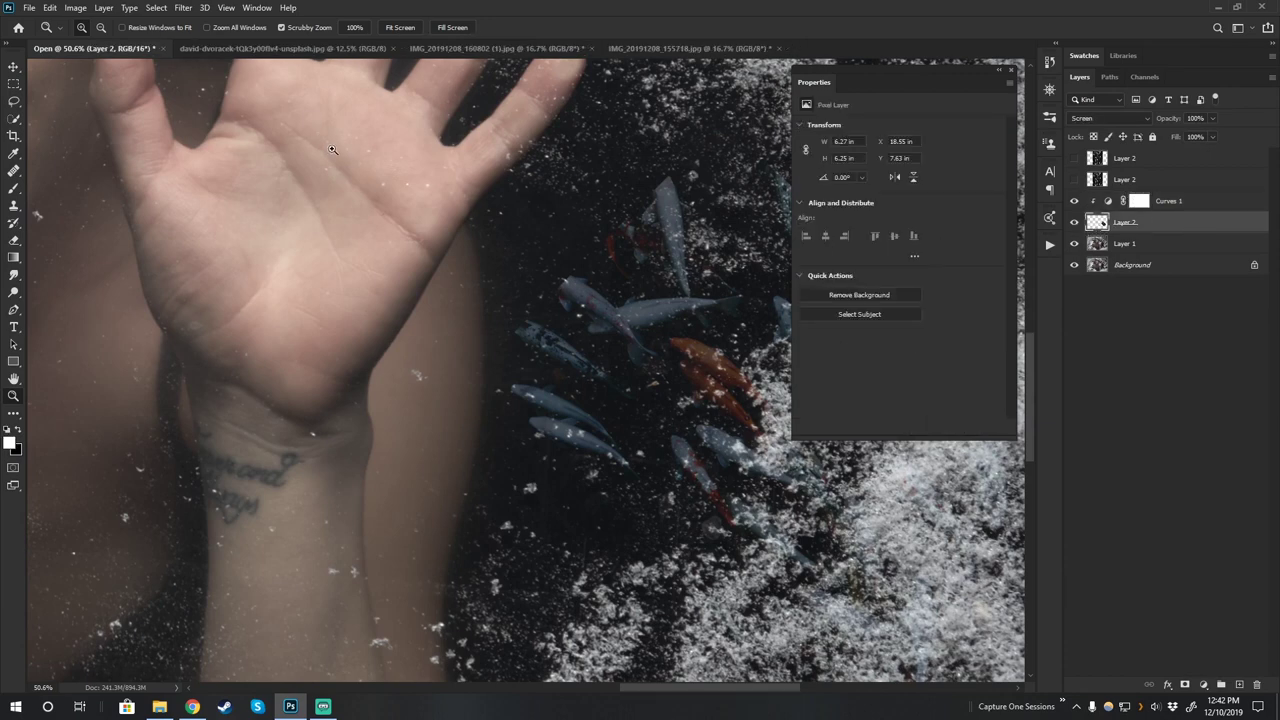
Apply a 5.8-pixel Gaussian Blur to the koi layer and close the Properties panel.
click(178, 9)
mouse_move(253, 160)
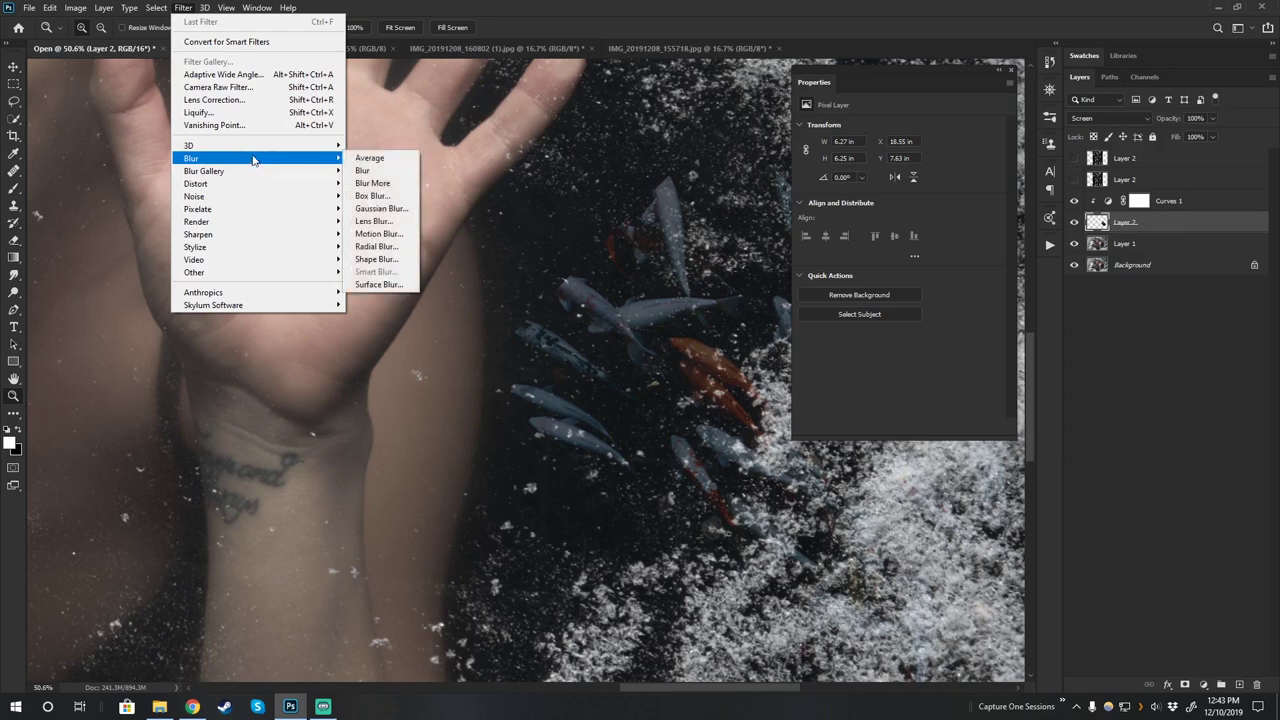
click(398, 213)
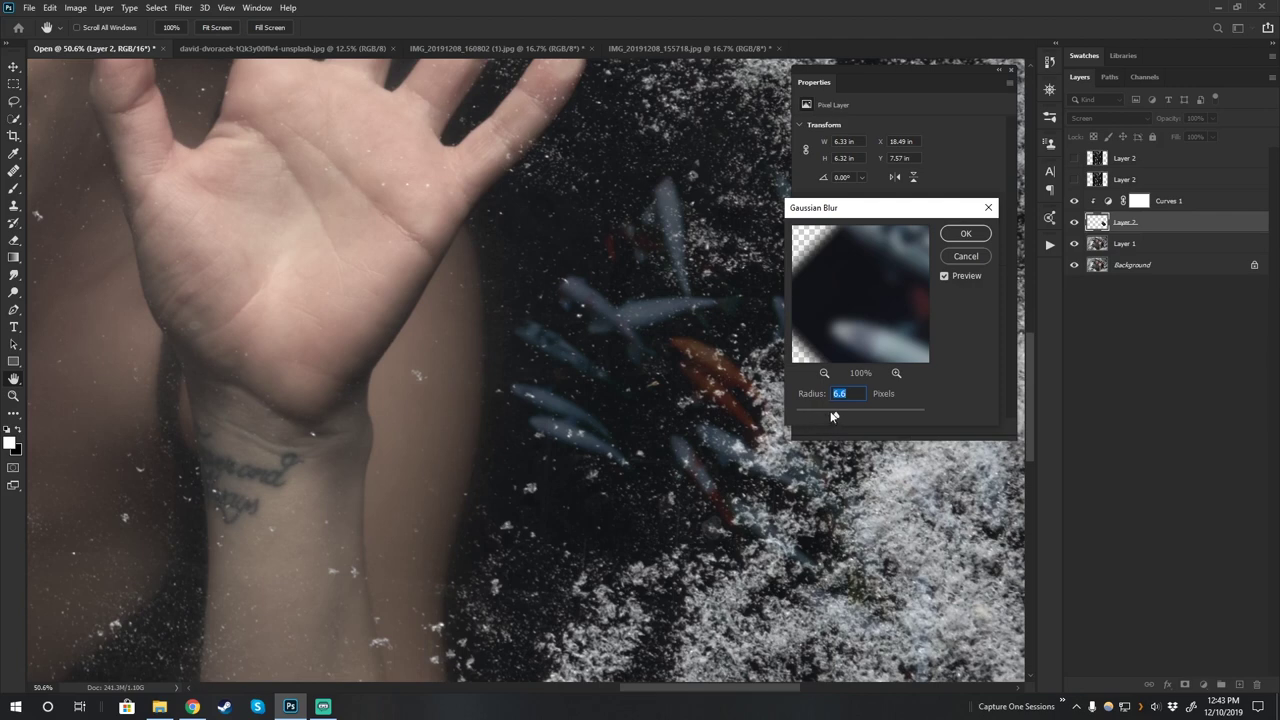
drag(836, 418, 834, 420)
click(966, 233)
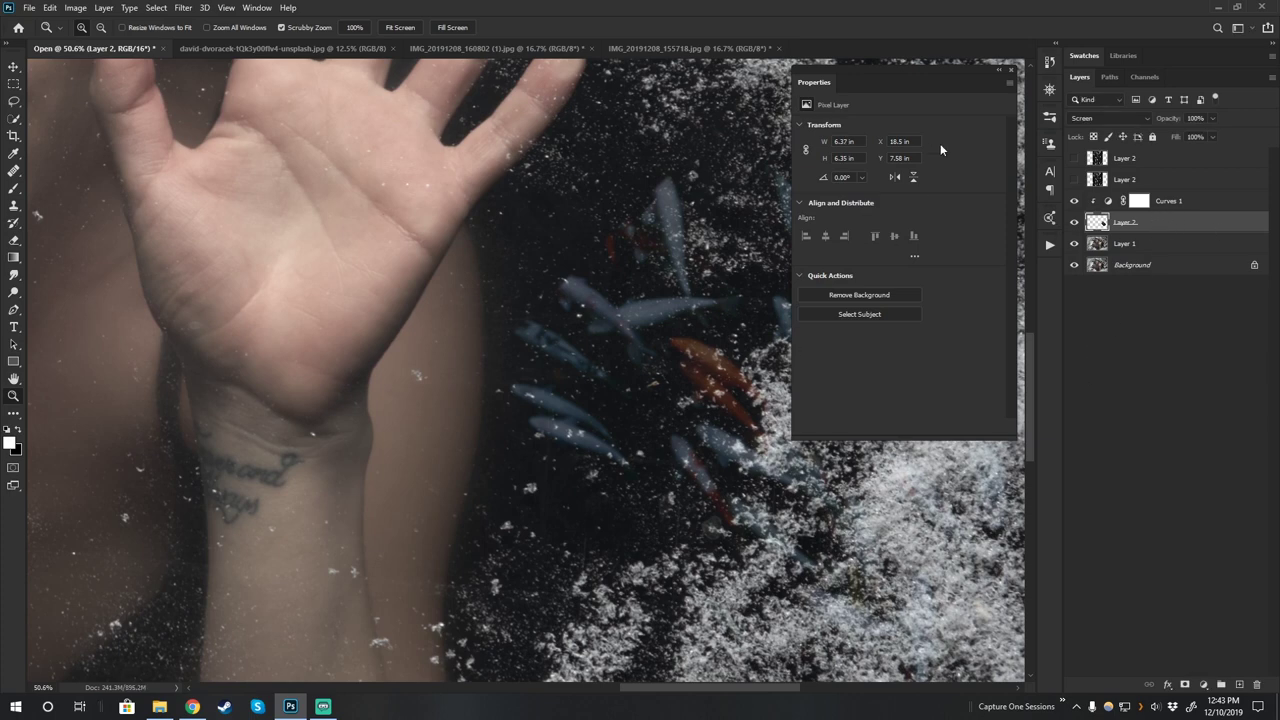
click(1011, 70)
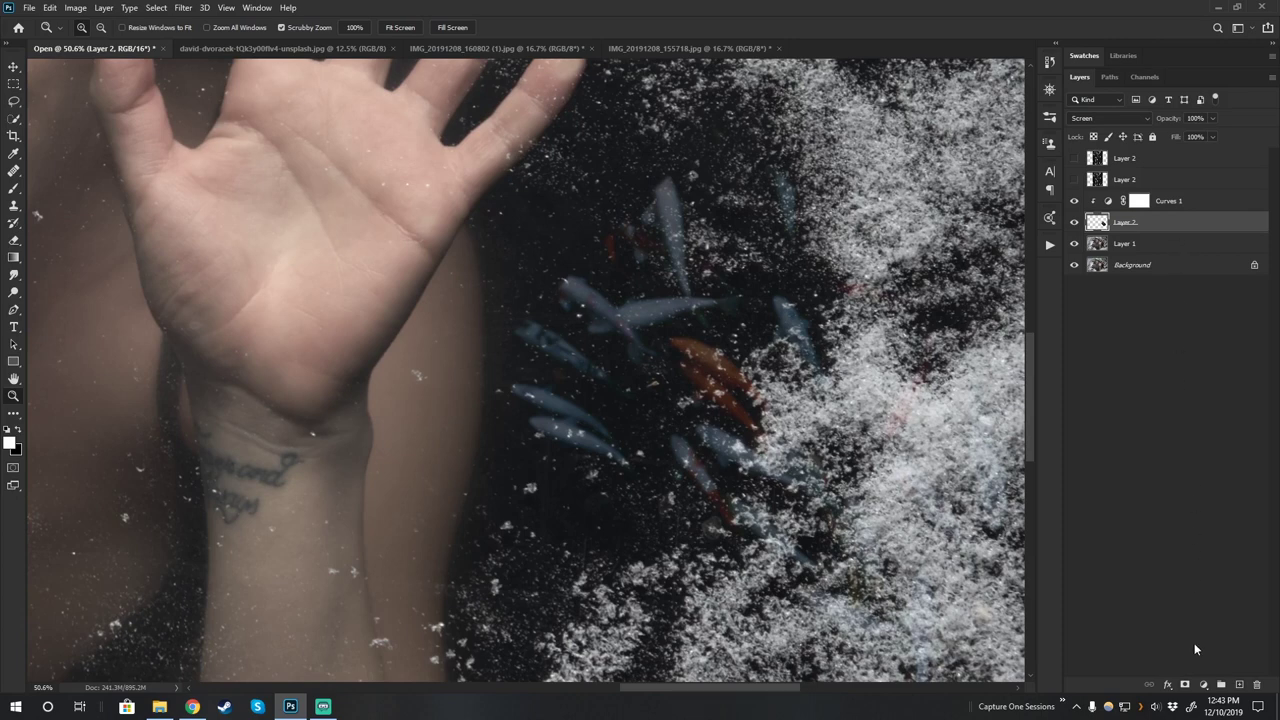
Add a white mask to Layer 2 and paint out the pale fish spilling into the snow with a small 100%-flow brush.
click(1185, 685)
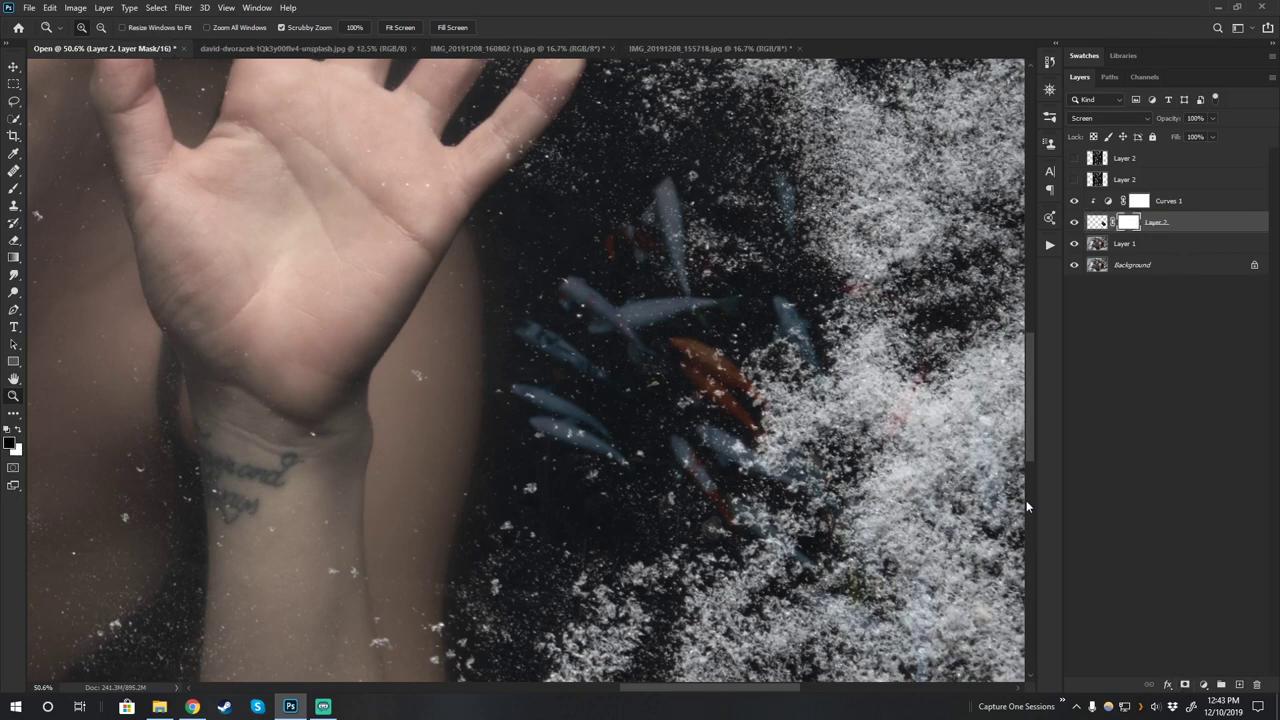
key(b)
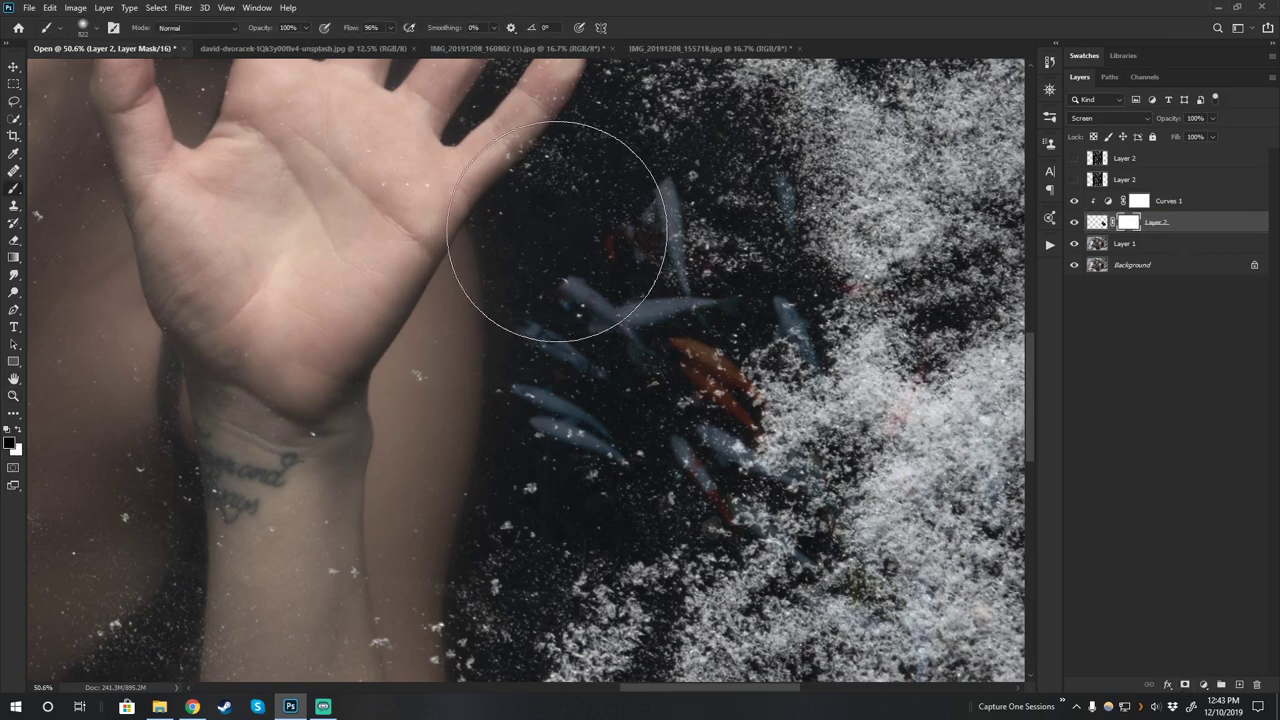
drag(349, 28, 365, 28)
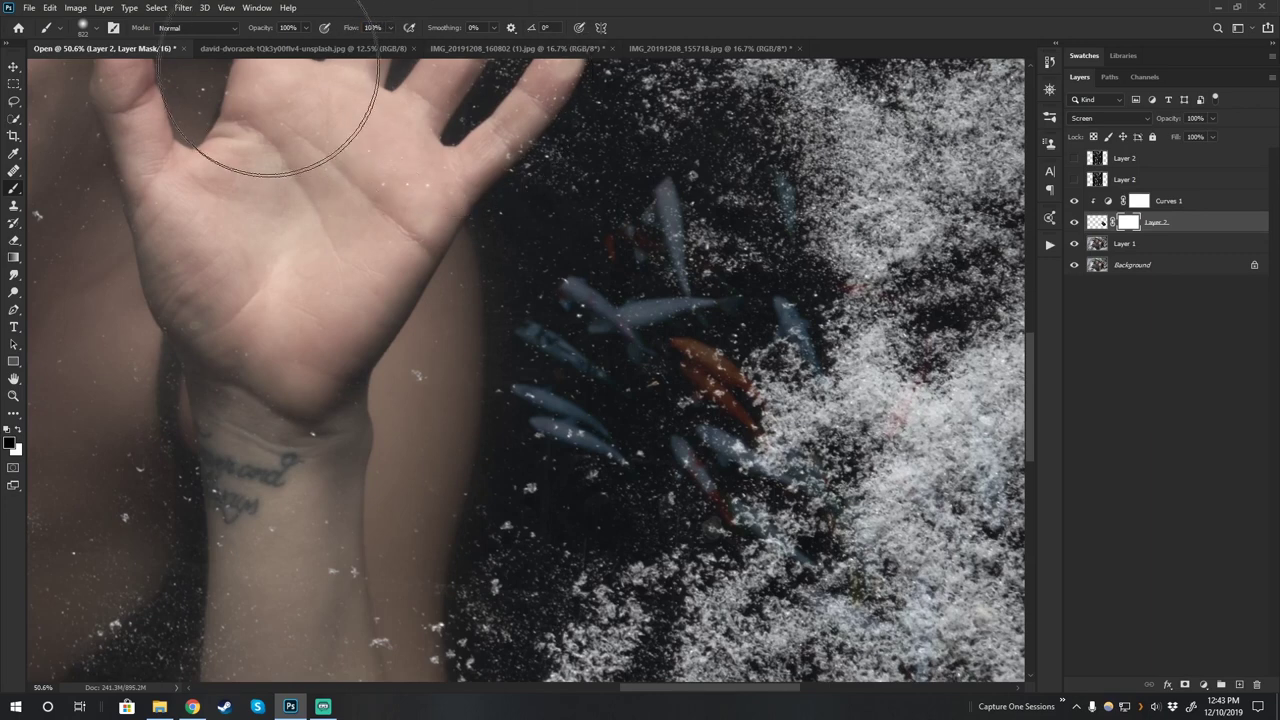
drag(652, 215, 523, 241)
mouse_move(762, 220)
mouse_down()
mouse_move(788, 247)
mouse_move(742, 167)
mouse_move(637, 207)
mouse_move(635, 225)
mouse_move(600, 243)
mouse_move(699, 232)
mouse_up()
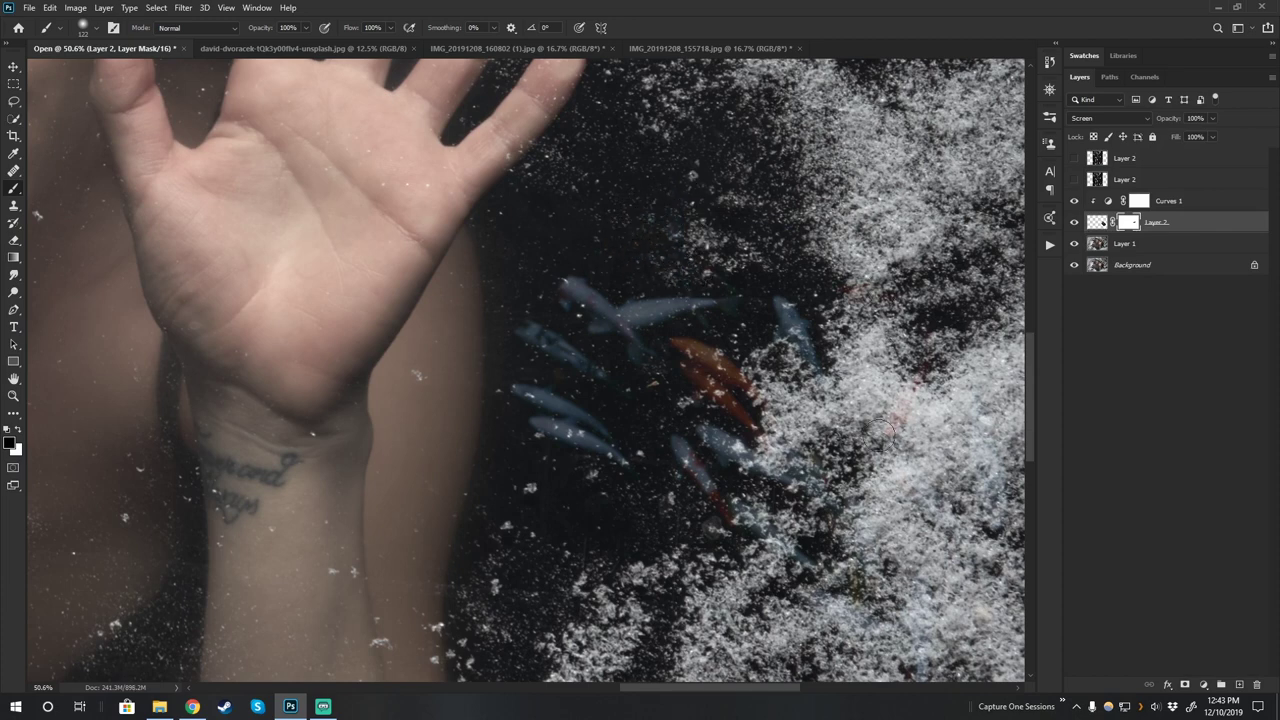
With a smaller brush, mask out the left blue fish and the top fish's tail, then swap colours and zoom out.
drag(937, 497, 835, 405)
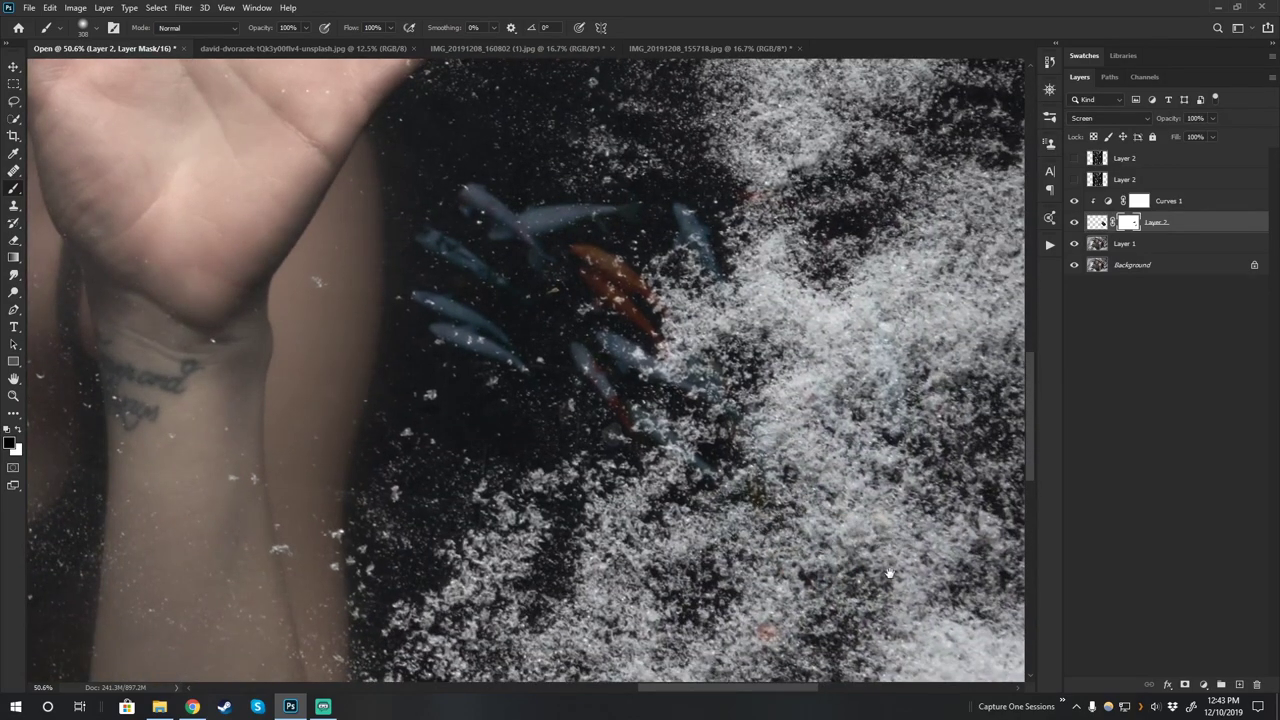
scroll(805, 500, down, 3)
scroll(838, 453, up, 4)
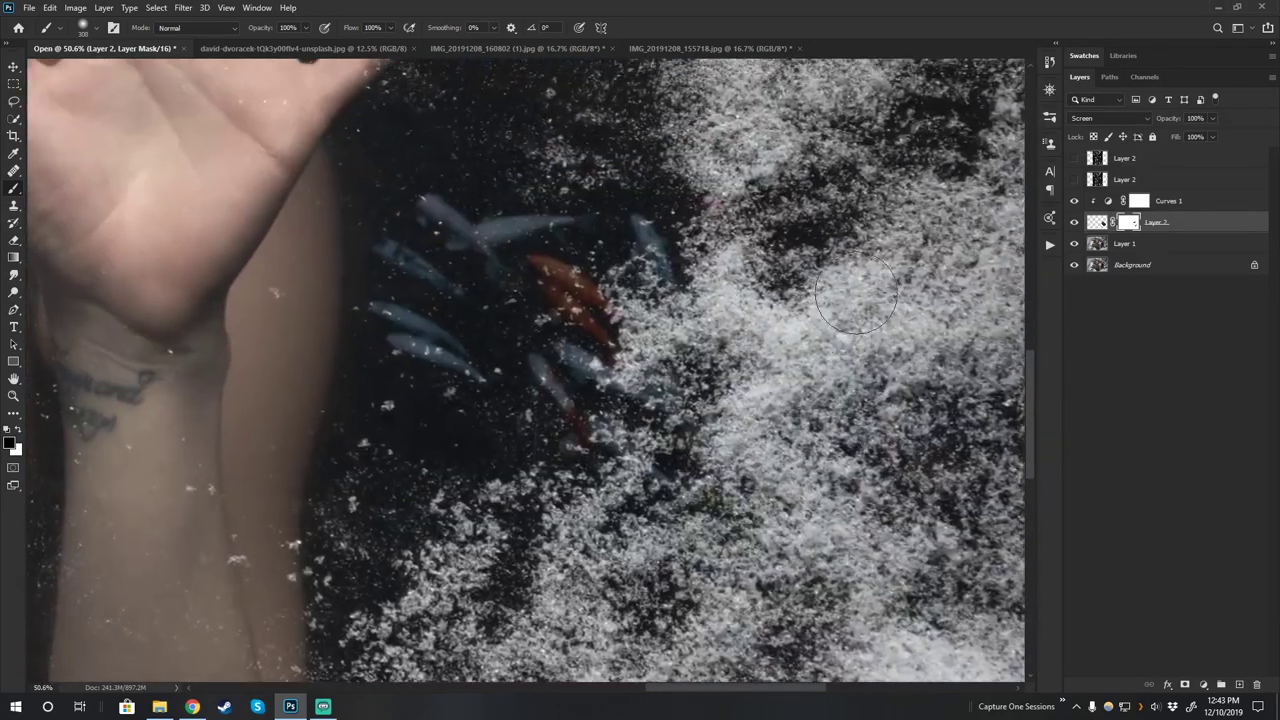
drag(676, 452, 660, 450)
mouse_move(422, 212)
mouse_down()
mouse_move(386, 244)
mouse_move(442, 289)
mouse_move(479, 286)
mouse_move(427, 266)
mouse_move(482, 310)
mouse_move(444, 236)
mouse_move(475, 247)
mouse_move(502, 284)
mouse_move(468, 219)
mouse_move(479, 212)
mouse_move(472, 234)
mouse_move(453, 205)
mouse_move(474, 232)
mouse_move(440, 248)
mouse_move(494, 238)
mouse_move(450, 250)
mouse_up()
key(x)
key(x)
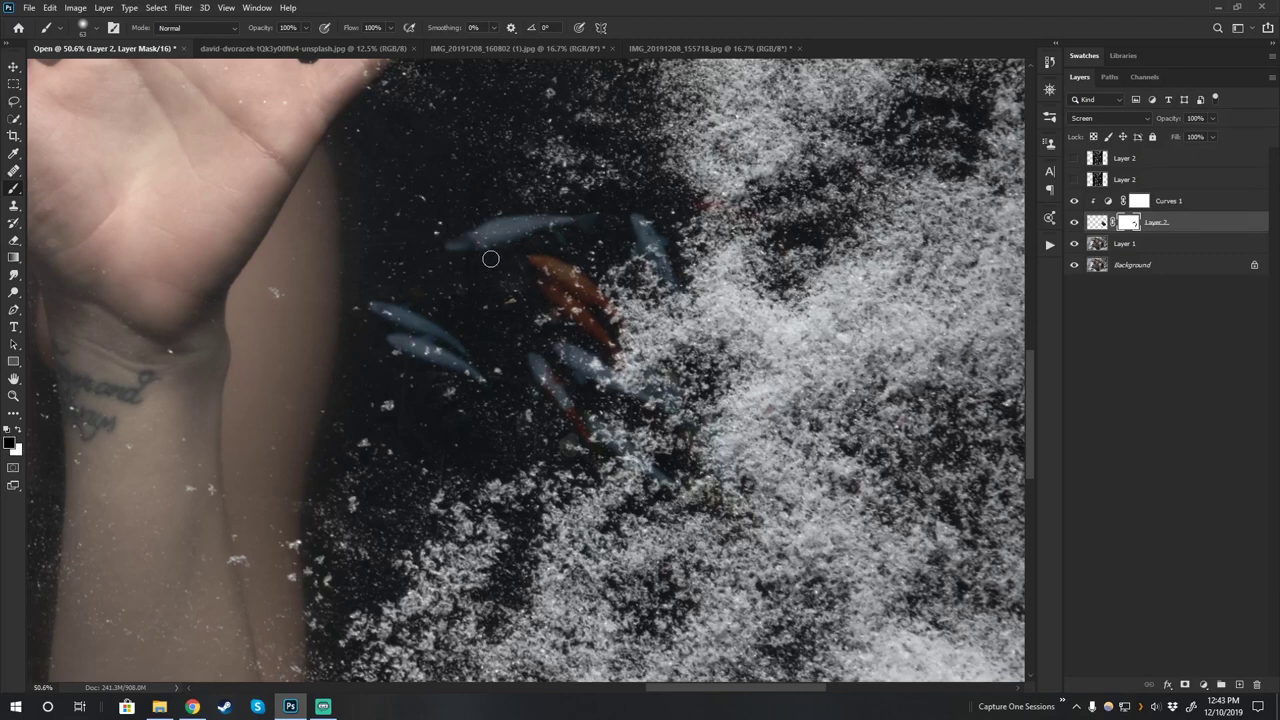
key(z)
drag(563, 408, 450, 410)
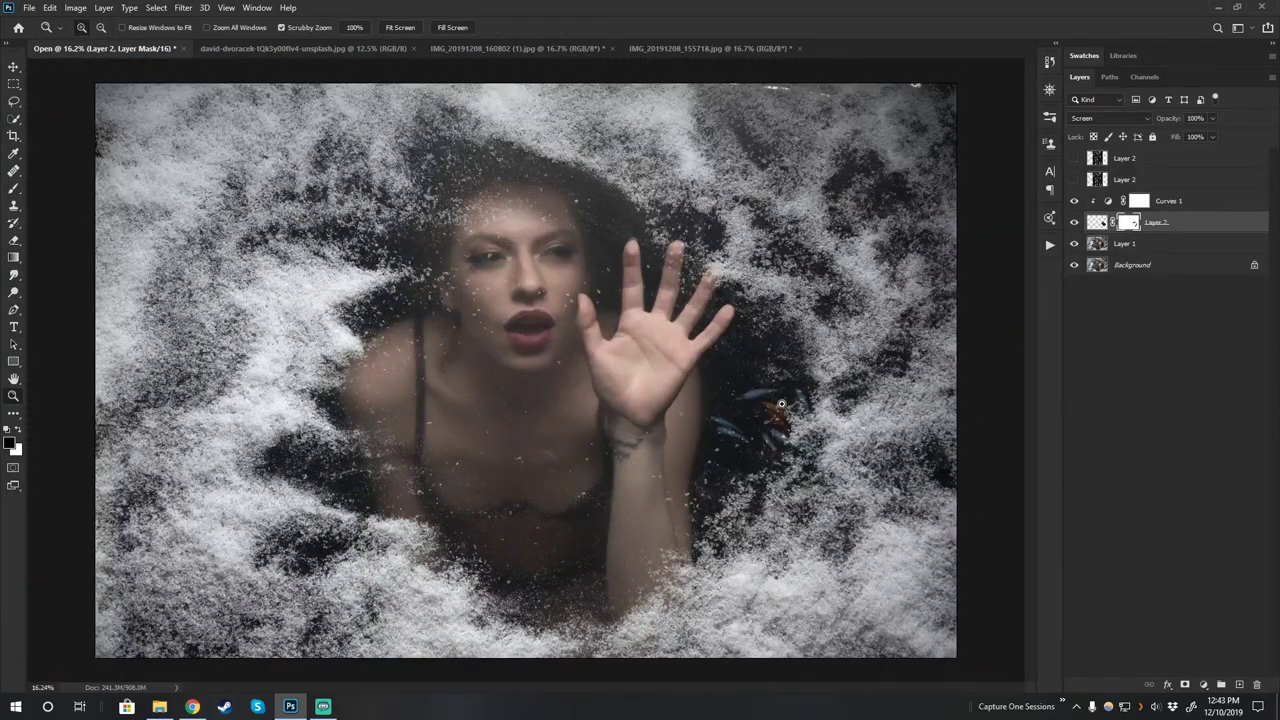
Apply a 4.8-pixel Gaussian Blur to Layer 2's koi image, then fit the image on screen.
drag(788, 404, 907, 387)
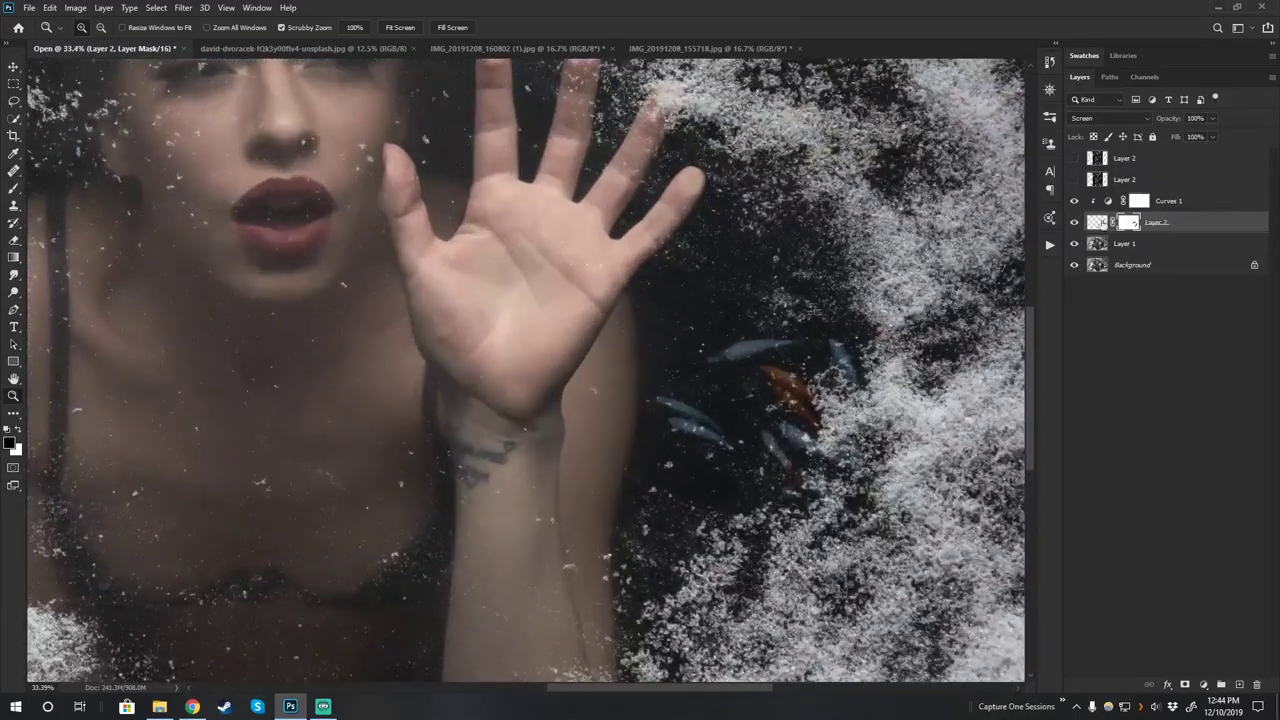
click(1100, 222)
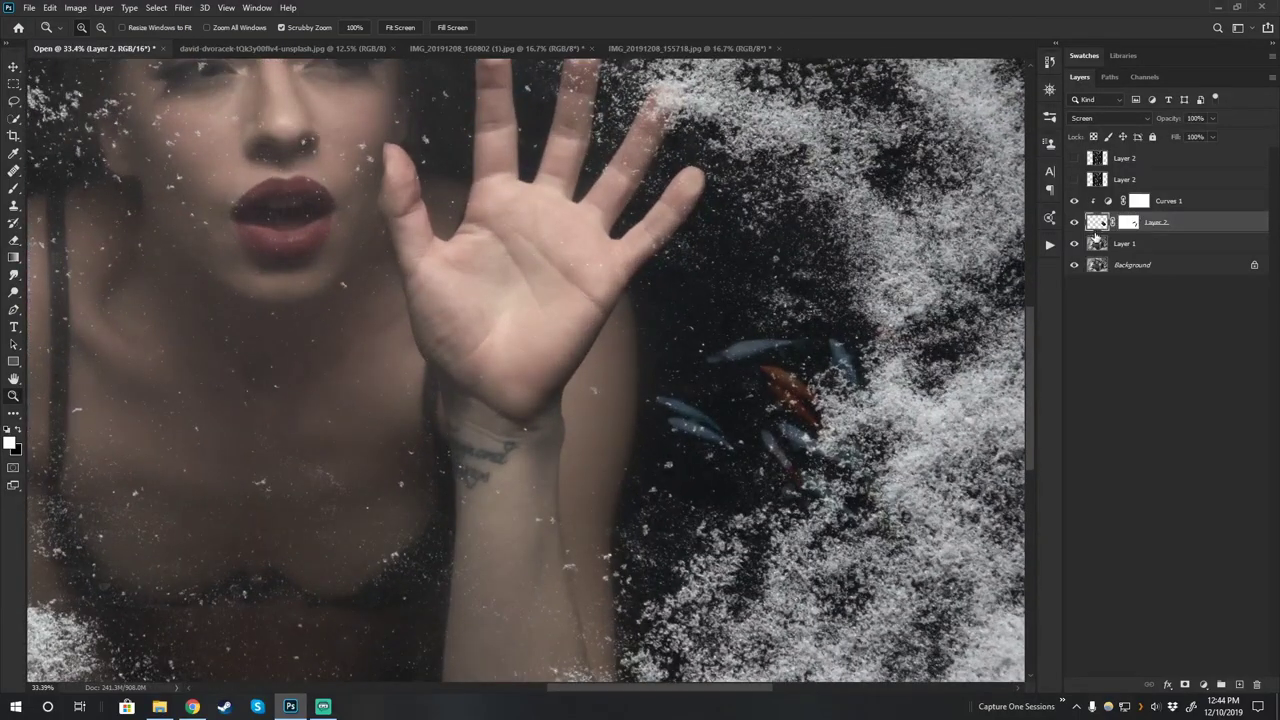
click(177, 8)
mouse_move(244, 158)
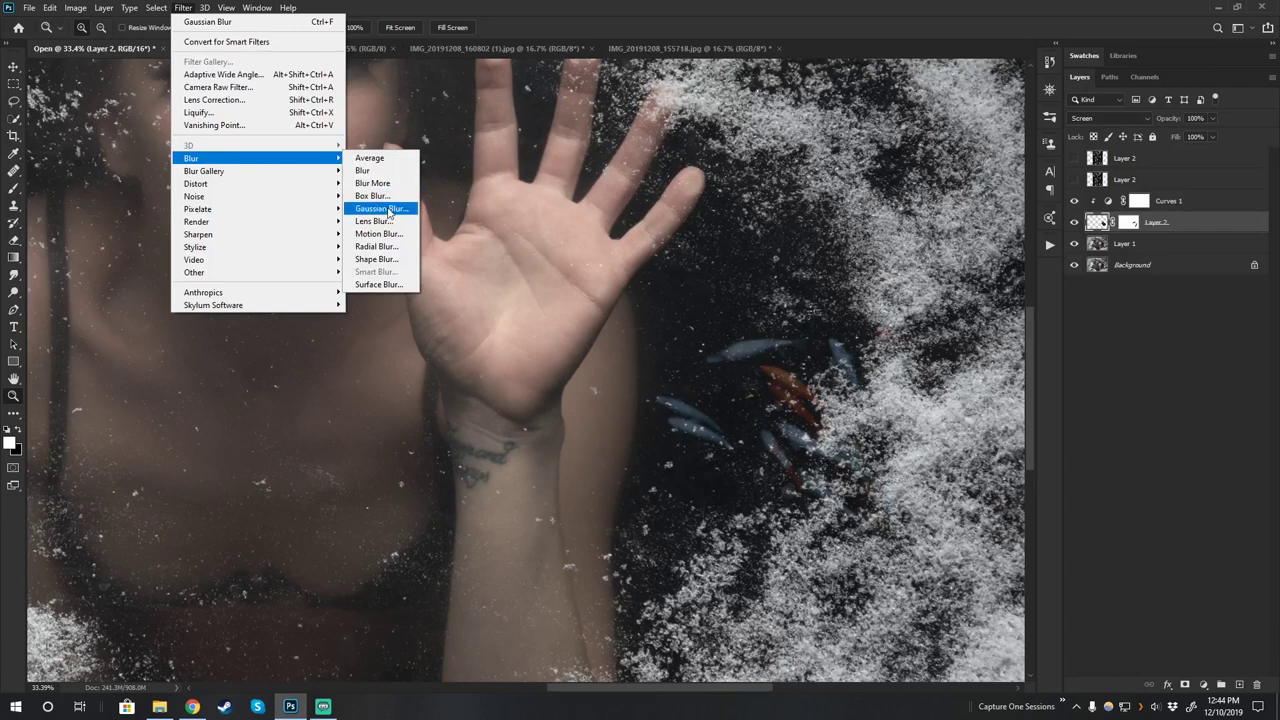
click(390, 210)
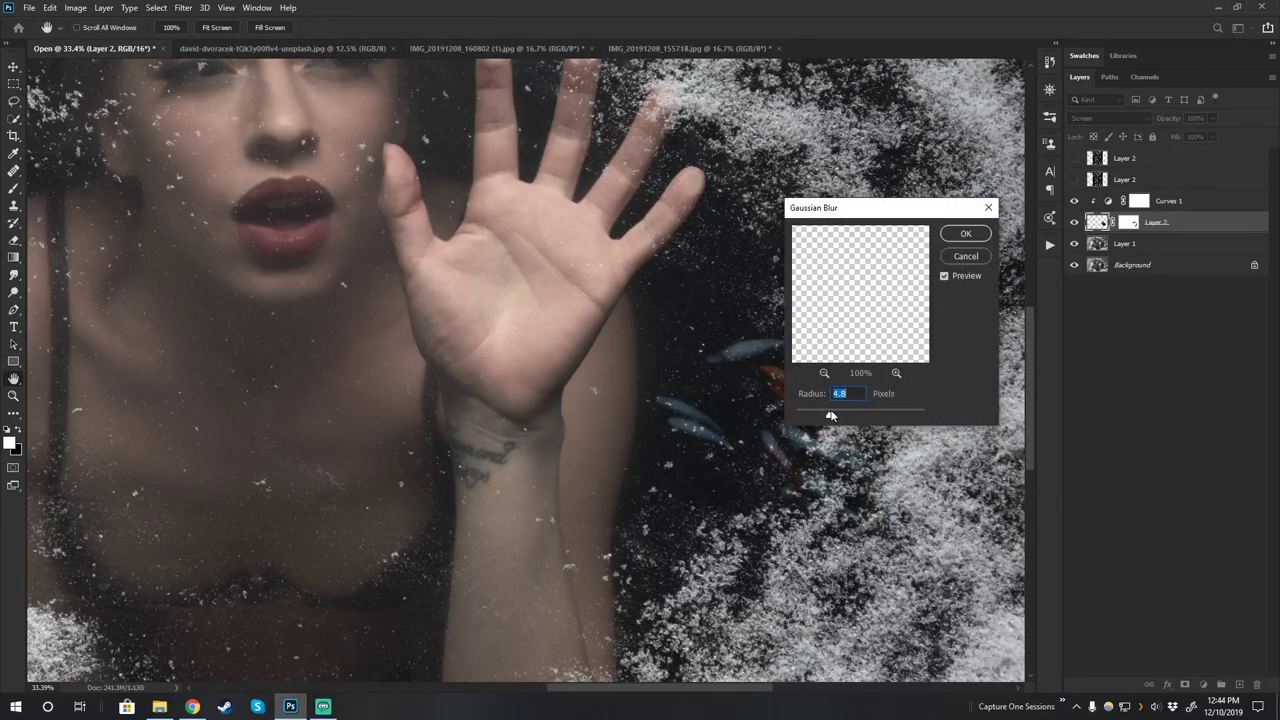
click(978, 238)
key(ctrl+0)
drag(697, 416, 709, 416)
Show the hidden second koi layer and scale it to about 19%, left of the woman's chest.
click(1074, 179)
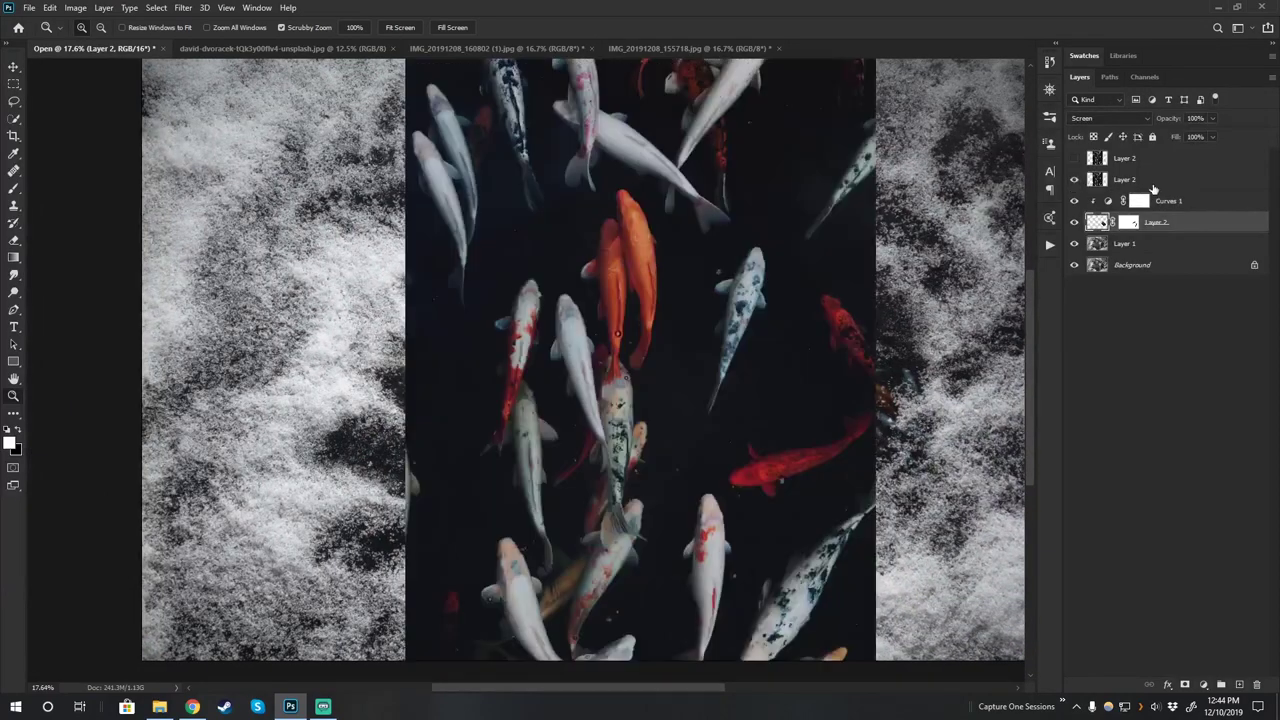
click(1120, 179)
key(ctrl+t)
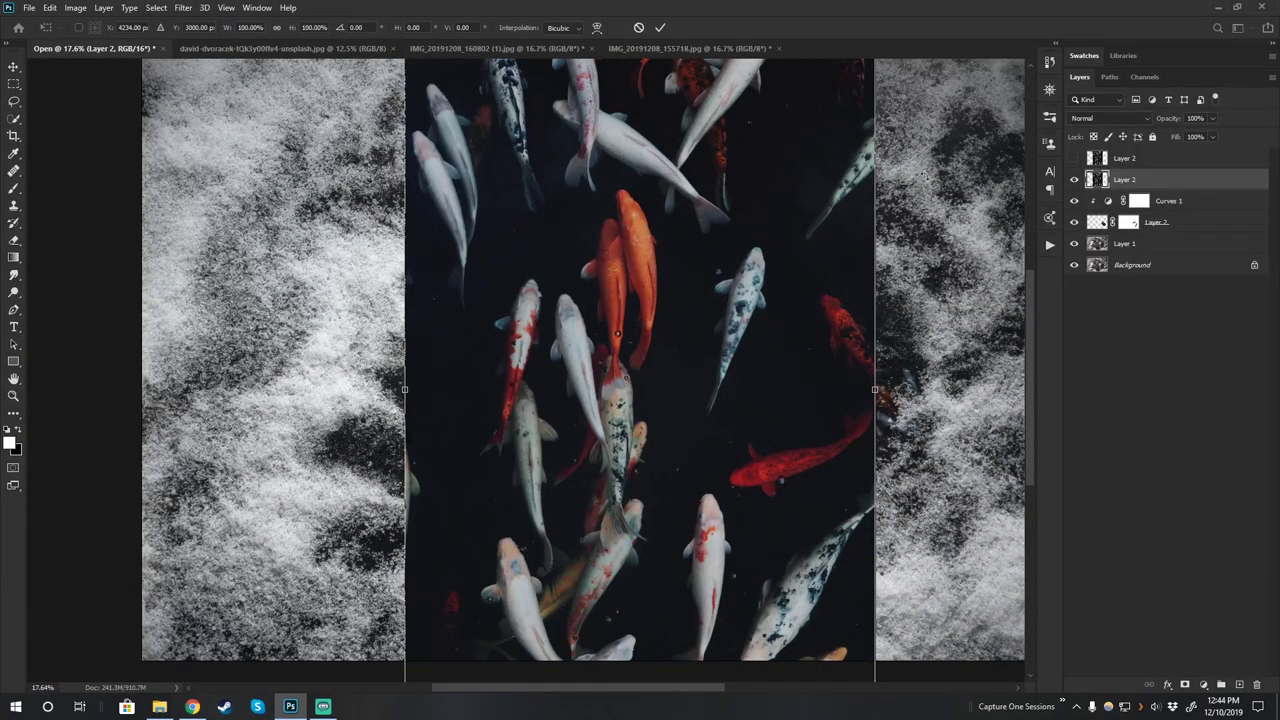
drag(916, 160, 543, 523)
drag(455, 574, 451, 251)
drag(540, 201, 392, 418)
drag(338, 487, 402, 441)
key(Return)
key(z)
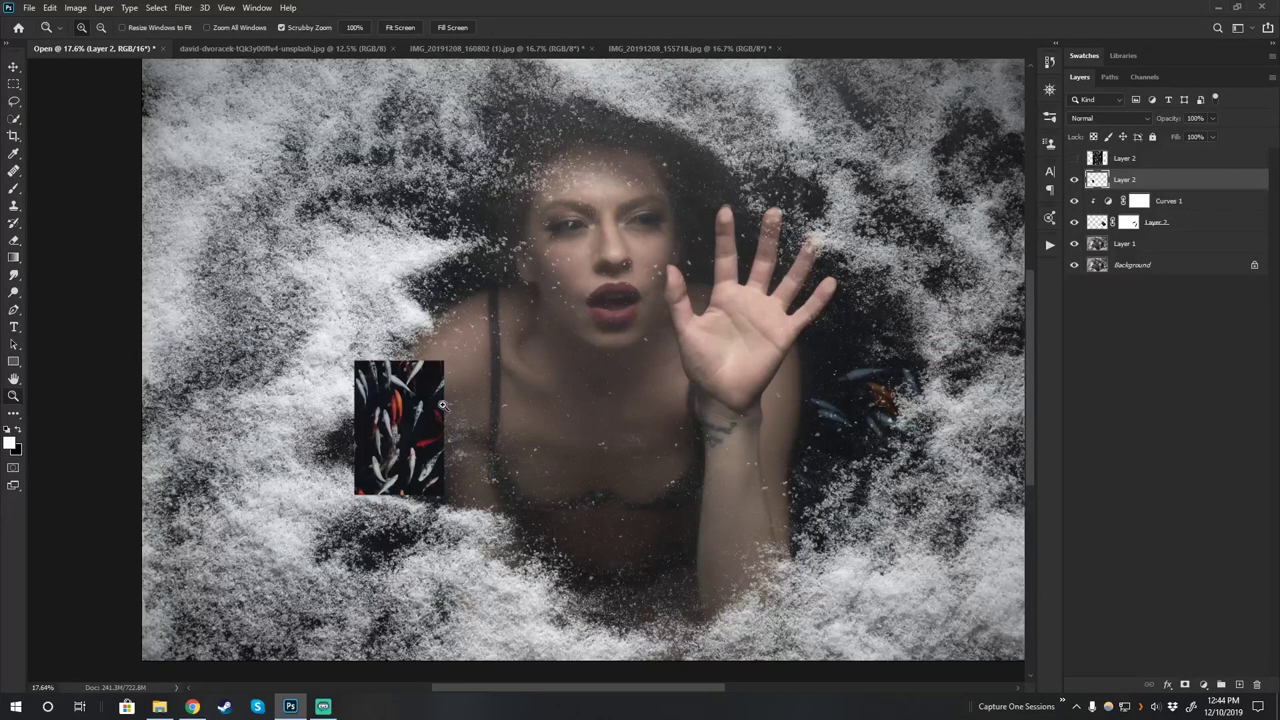
click(414, 431)
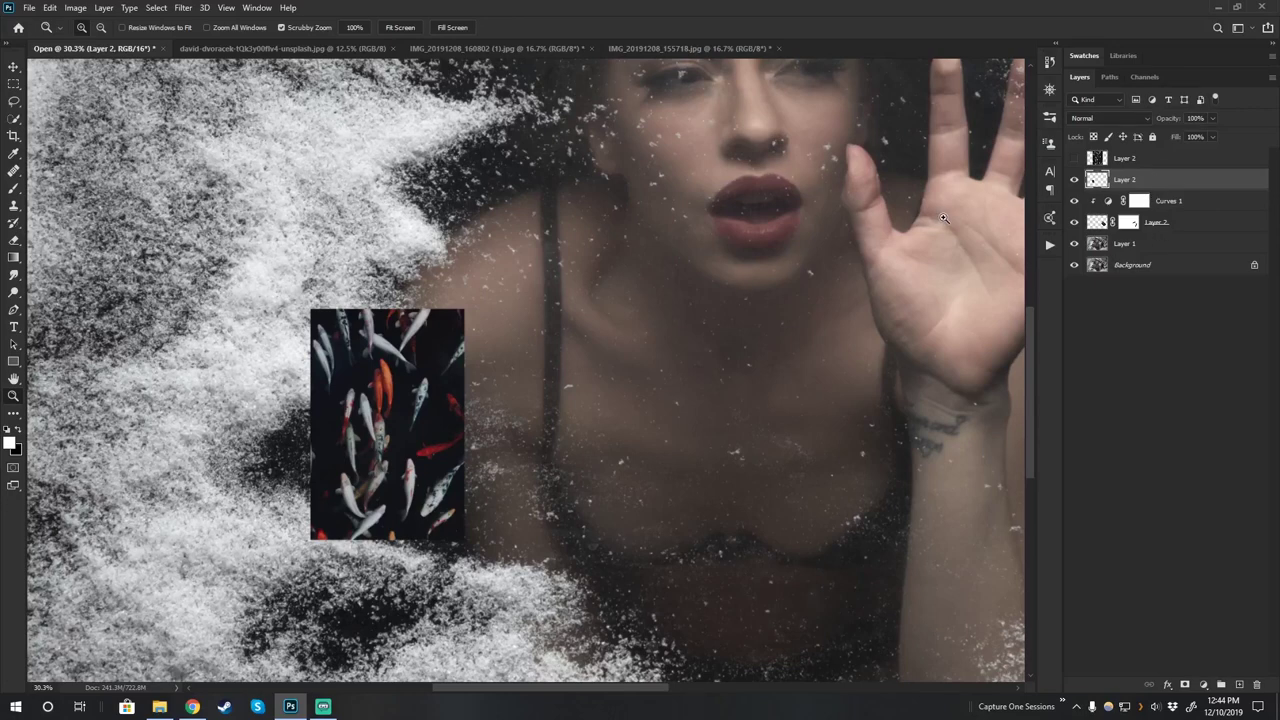
Alt-drag a copy of Curves 1 above the new koi layer and clip it to that layer.
click(1199, 205)
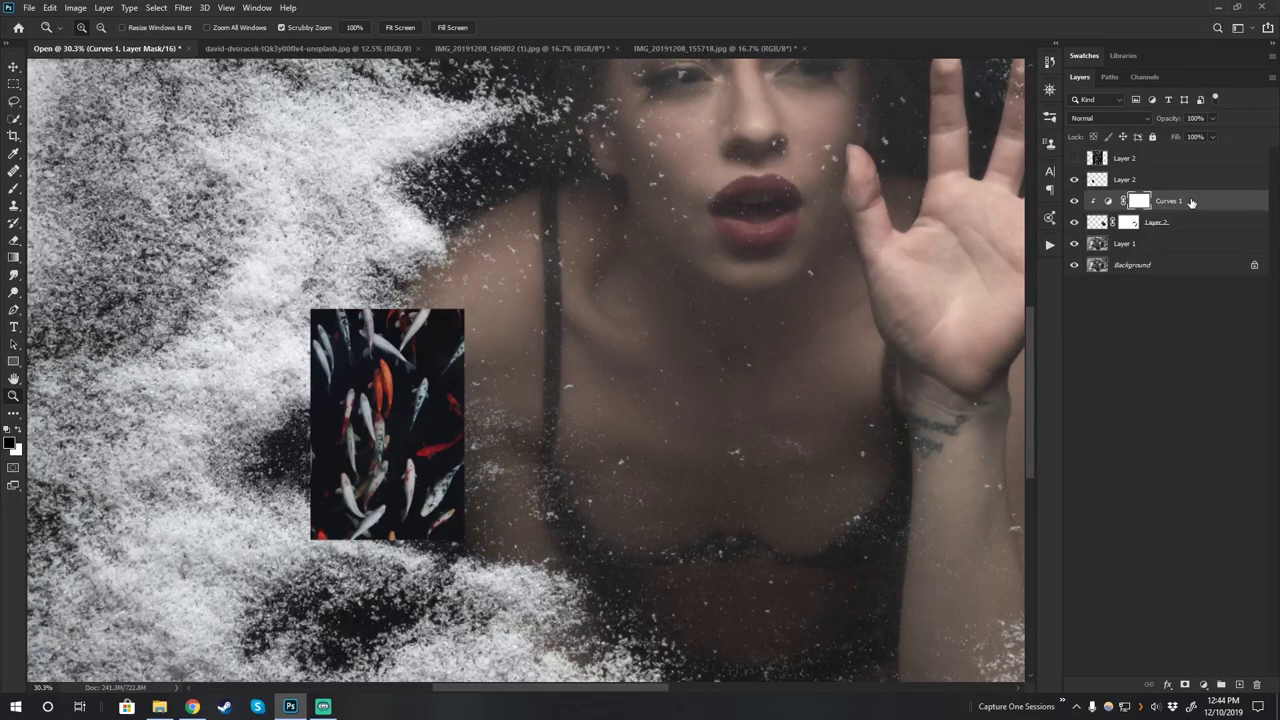
key(alt)
mouse_move(1197, 203)
mouse_down()
mouse_move(1203, 170)
mouse_move(1192, 191)
mouse_up()
alt+click(1191, 191)
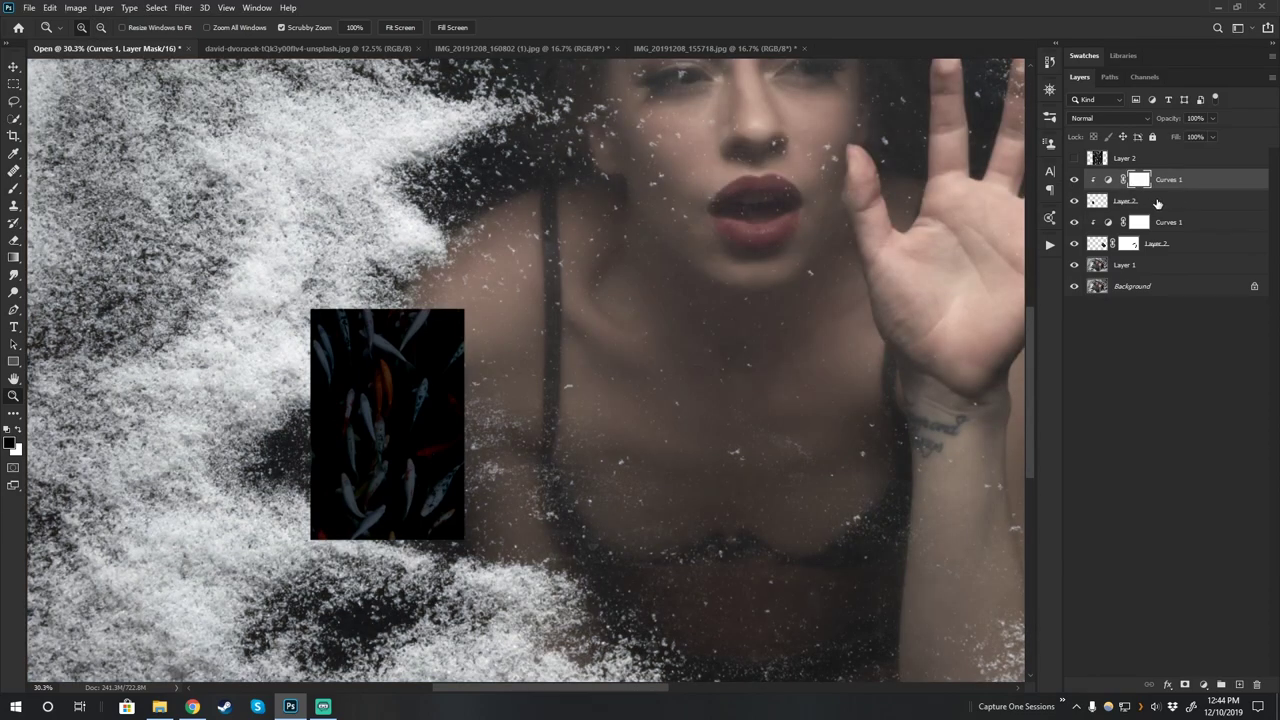
Set the new koi layer's blend mode to Screen.
click(1141, 204)
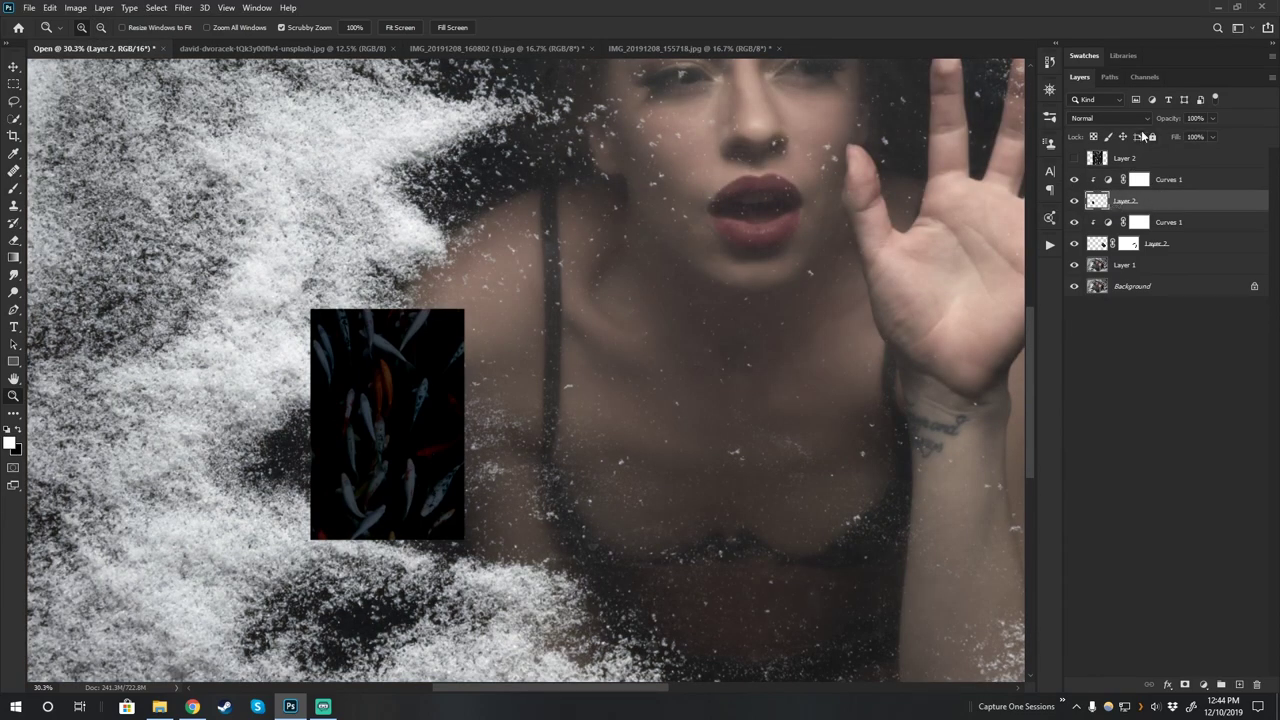
click(1110, 118)
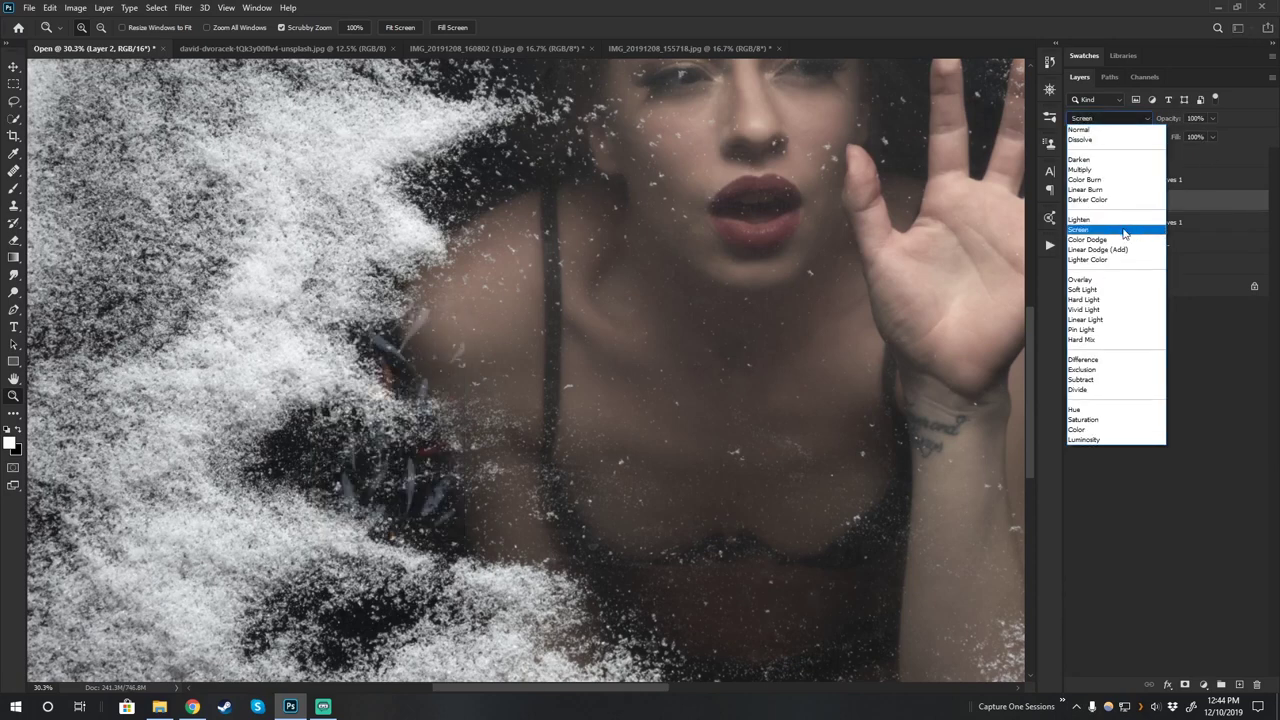
click(1125, 233)
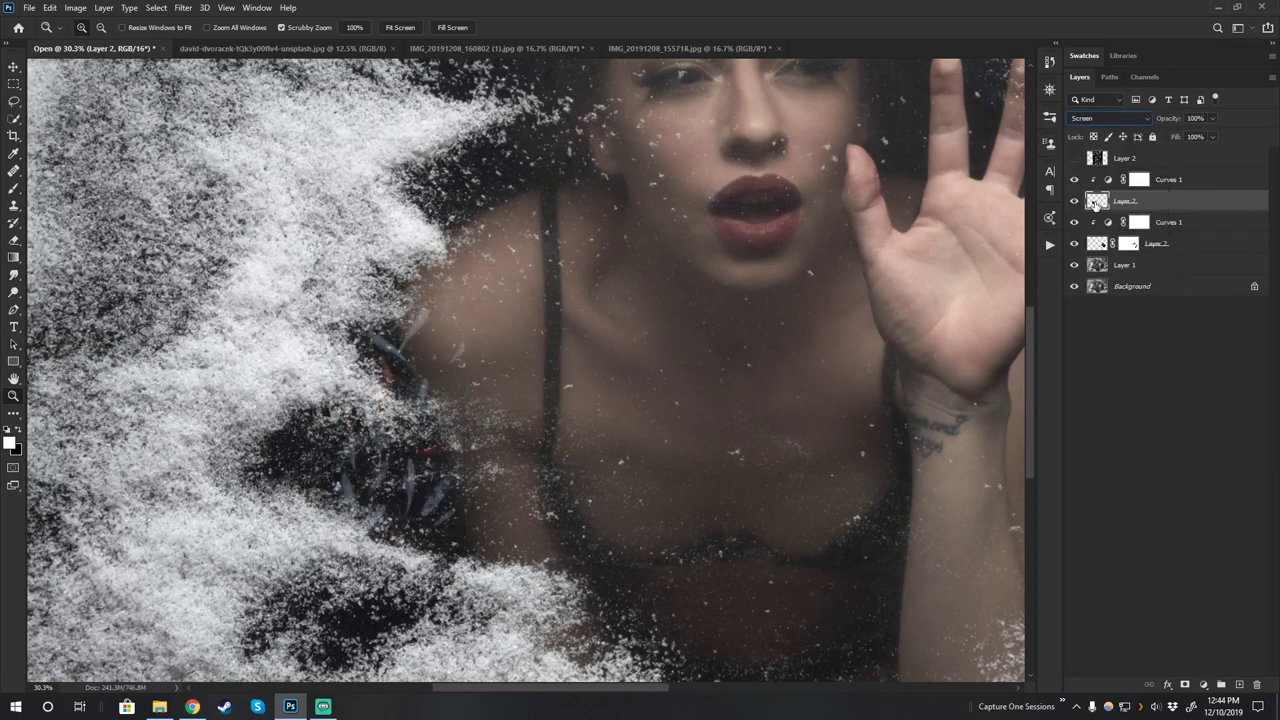
Choose Filter > Blur > Gaussian Blur for the koi layer and lower the radius slightly.
click(183, 7)
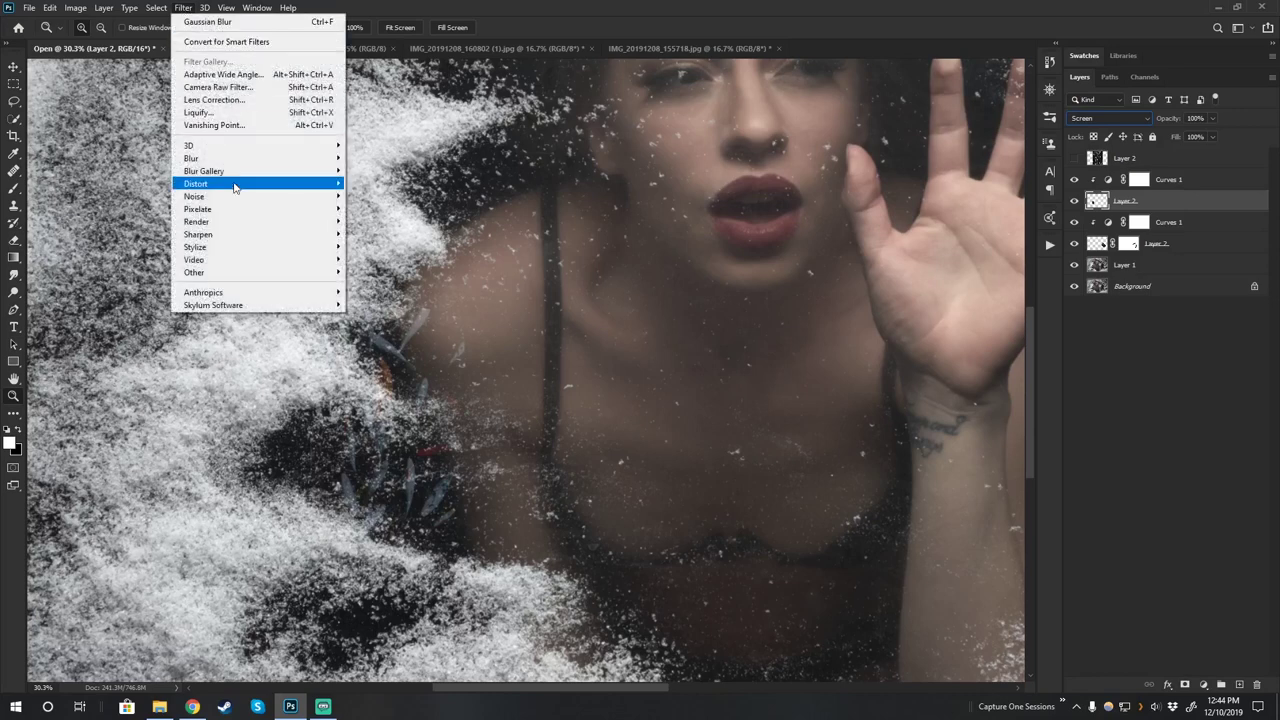
mouse_move(269, 162)
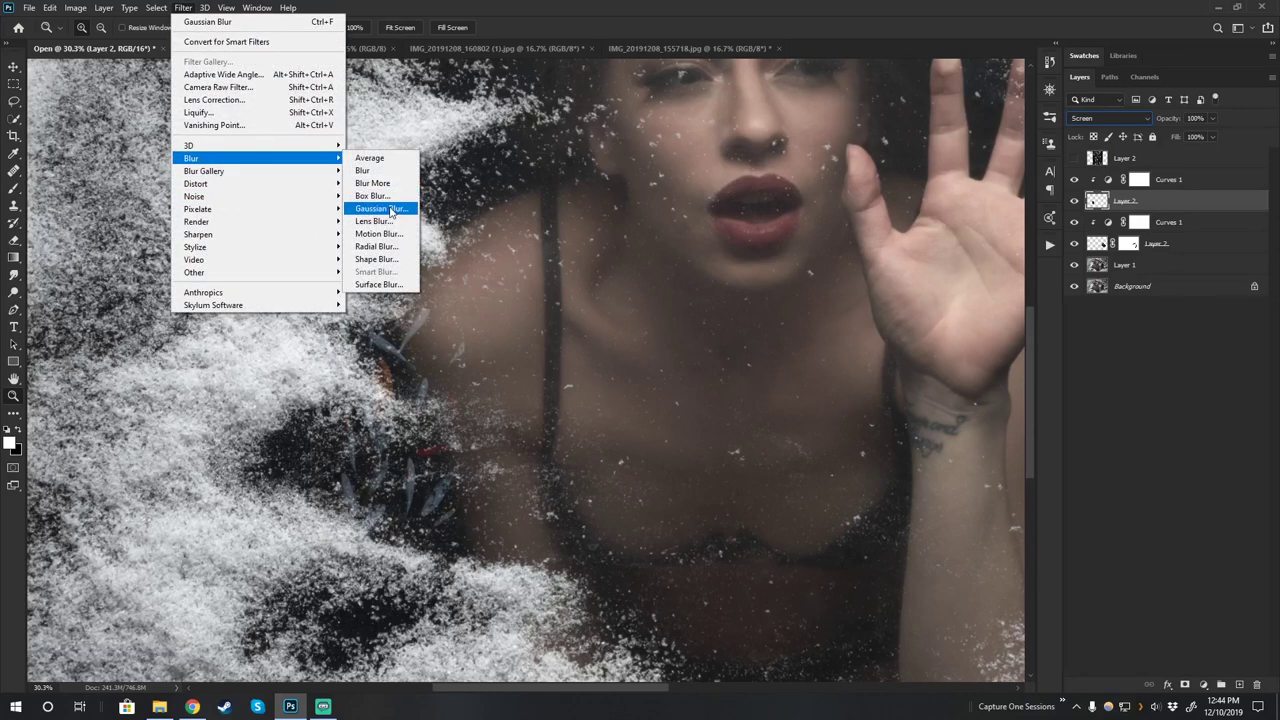
click(390, 210)
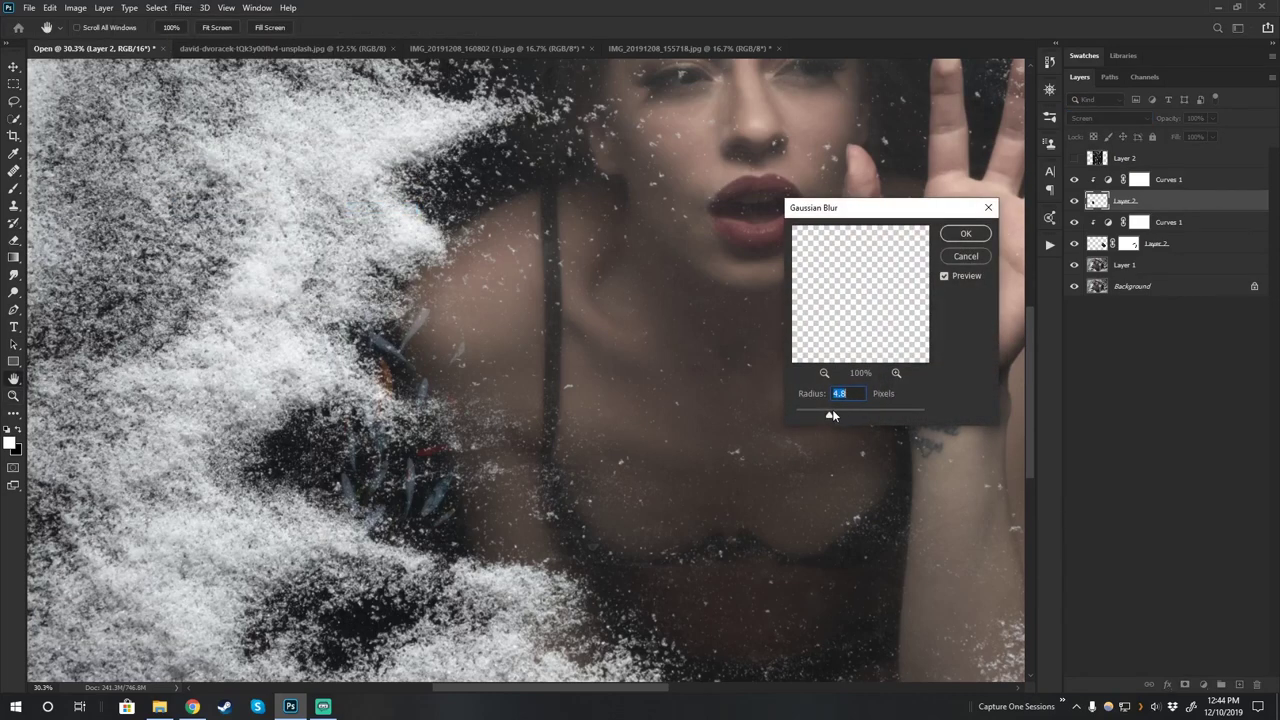
drag(841, 413, 836, 413)
Apply the light blur, add a white mask, and paint out the dark fins with a ~136 px brush.
click(966, 233)
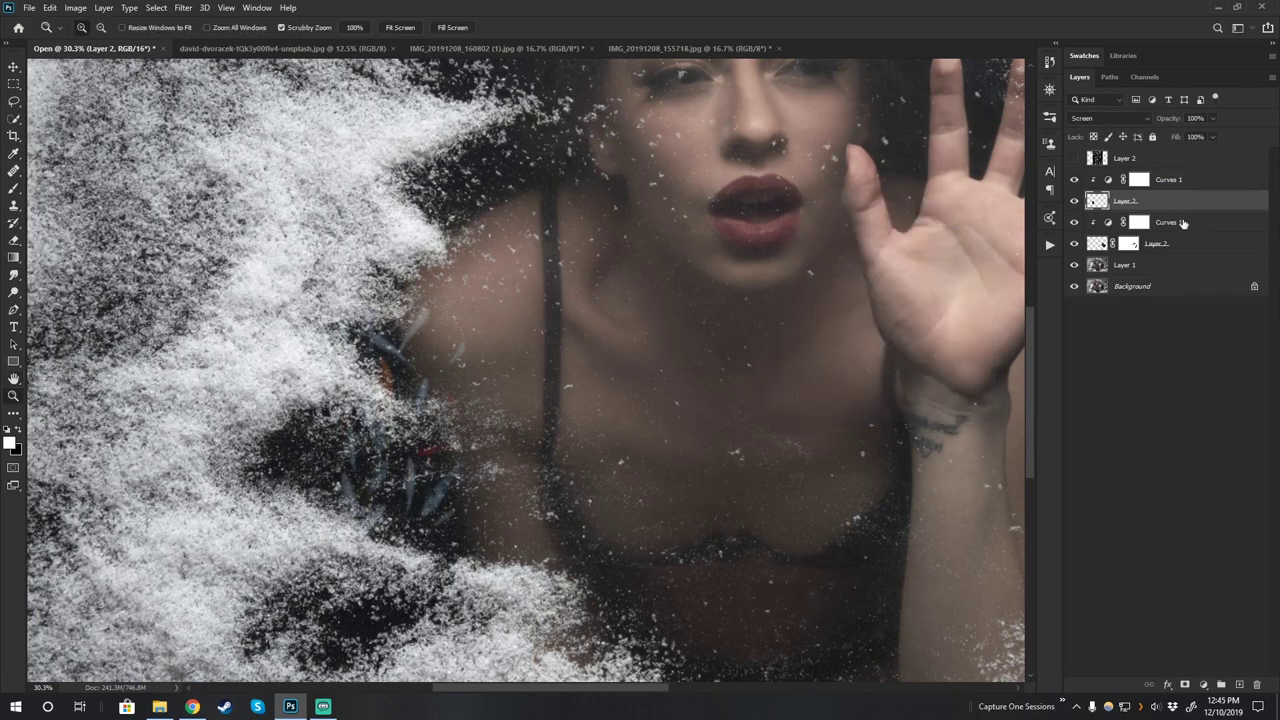
click(1186, 685)
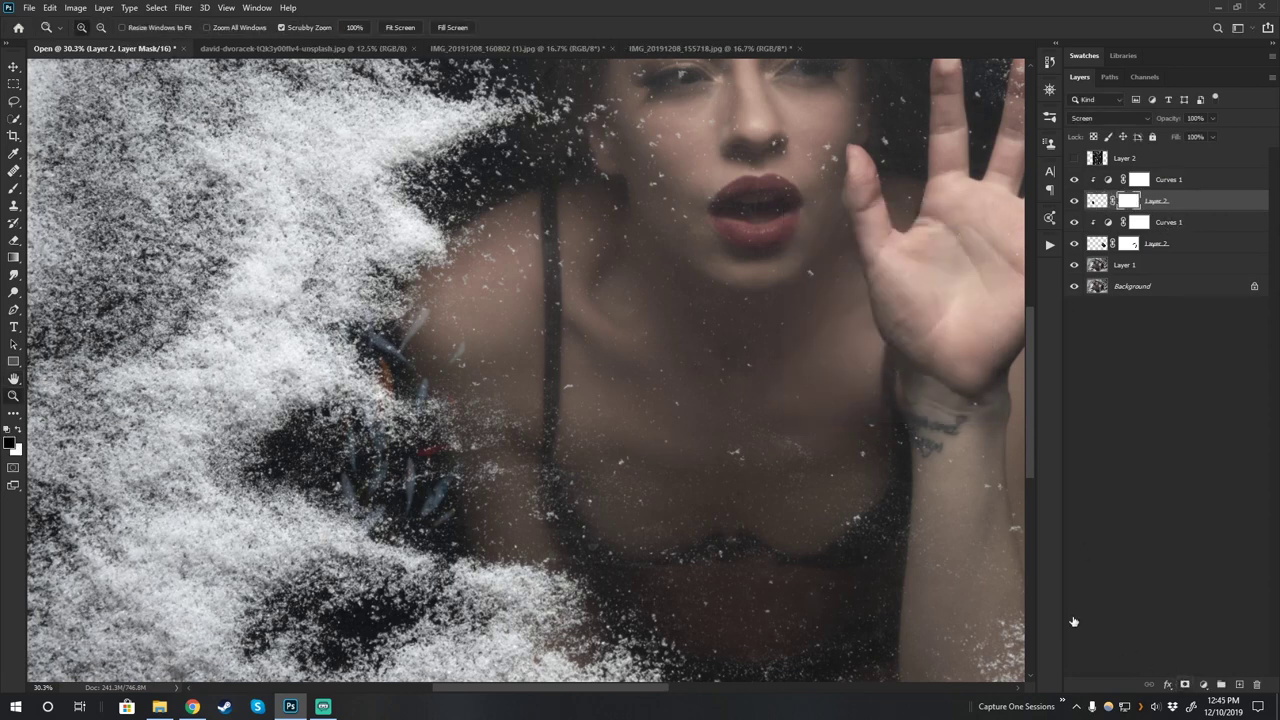
key(b)
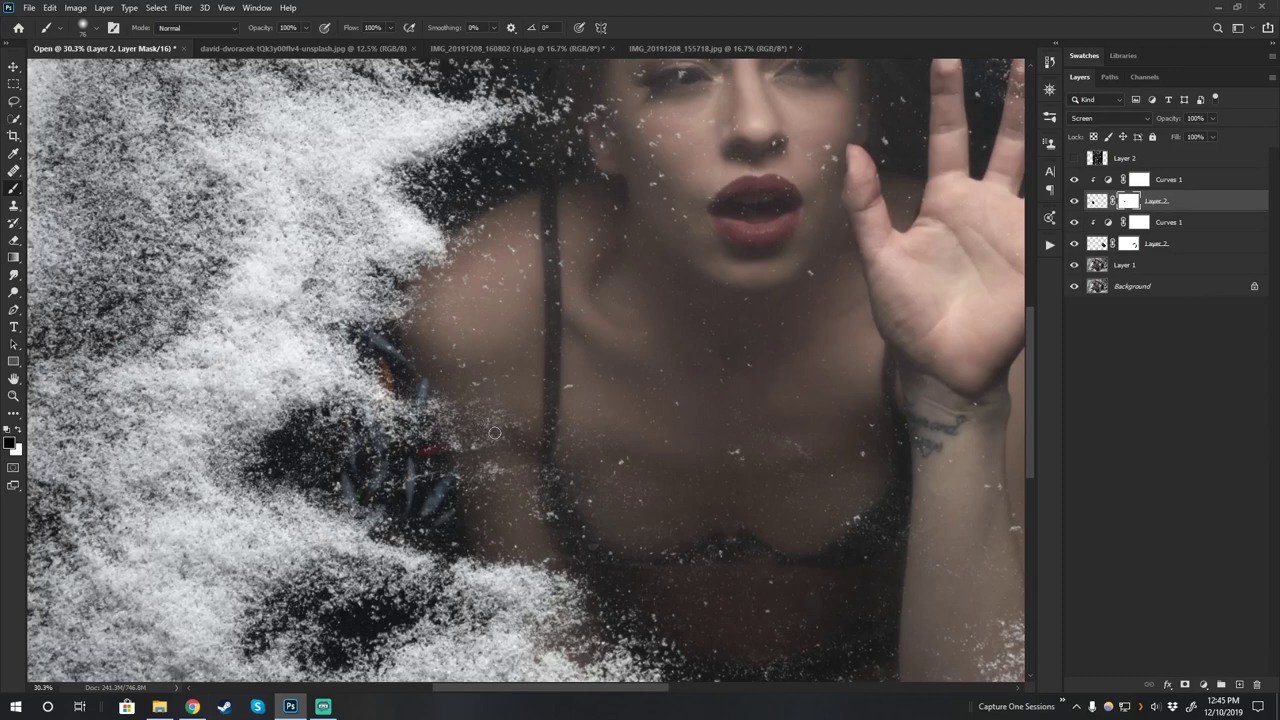
drag(428, 402, 457, 434)
mouse_move(467, 480)
mouse_down()
mouse_move(423, 509)
mouse_move(429, 529)
mouse_move(531, 468)
mouse_up()
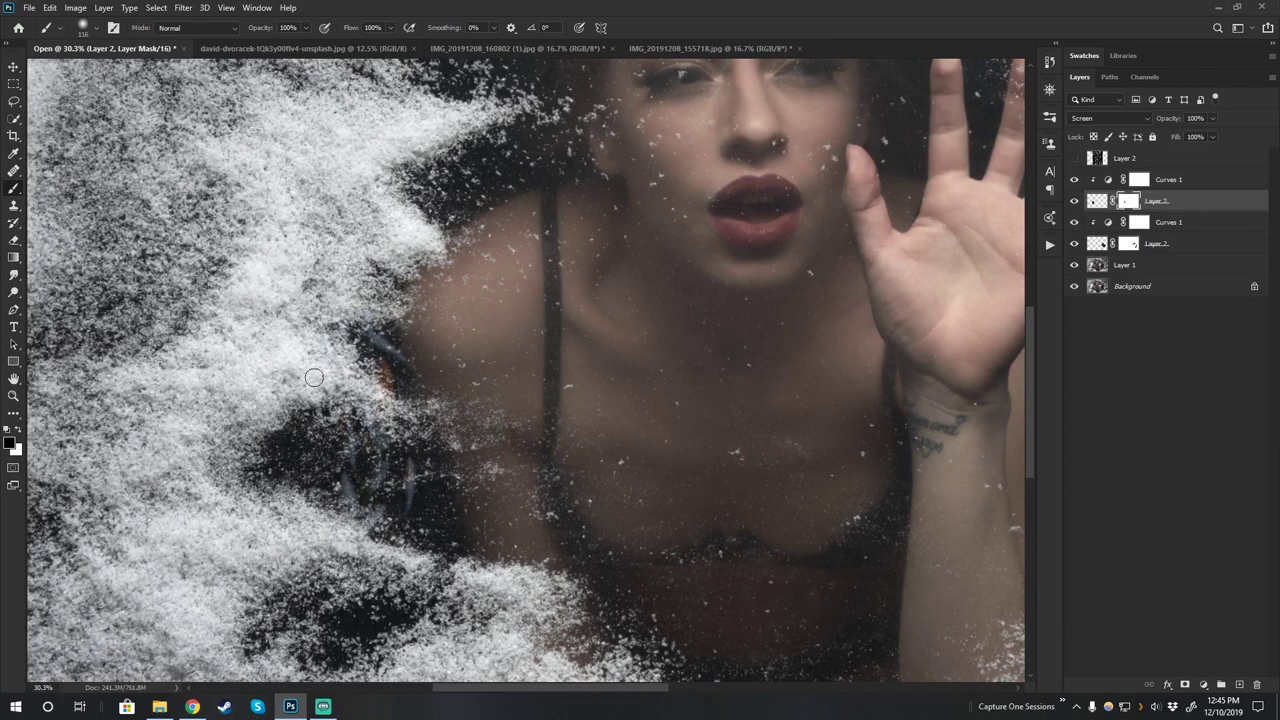
Enlarge the brush to about 208 px and mask out the orange spot in the dark gap.
drag(423, 491, 486, 401)
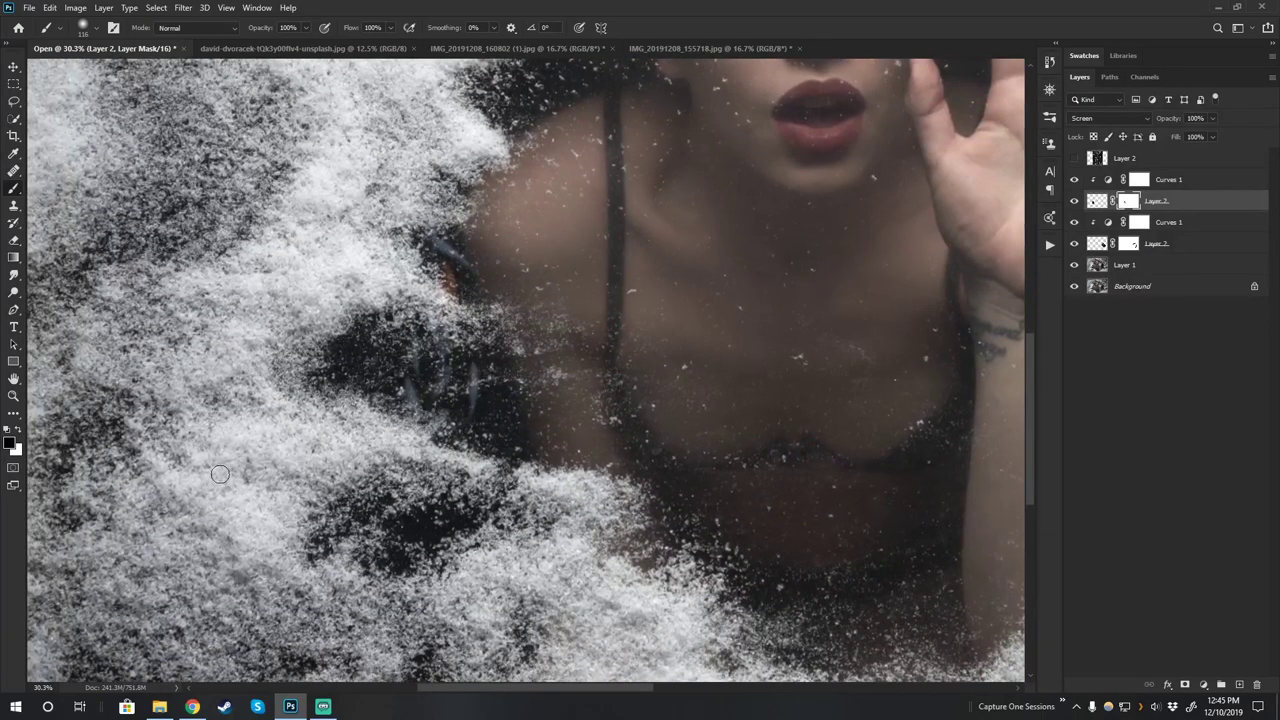
alt+right_click(313, 484)
drag(313, 484, 504, 472)
mouse_move(469, 322)
mouse_down()
mouse_move(440, 280)
mouse_move(449, 287)
mouse_up()
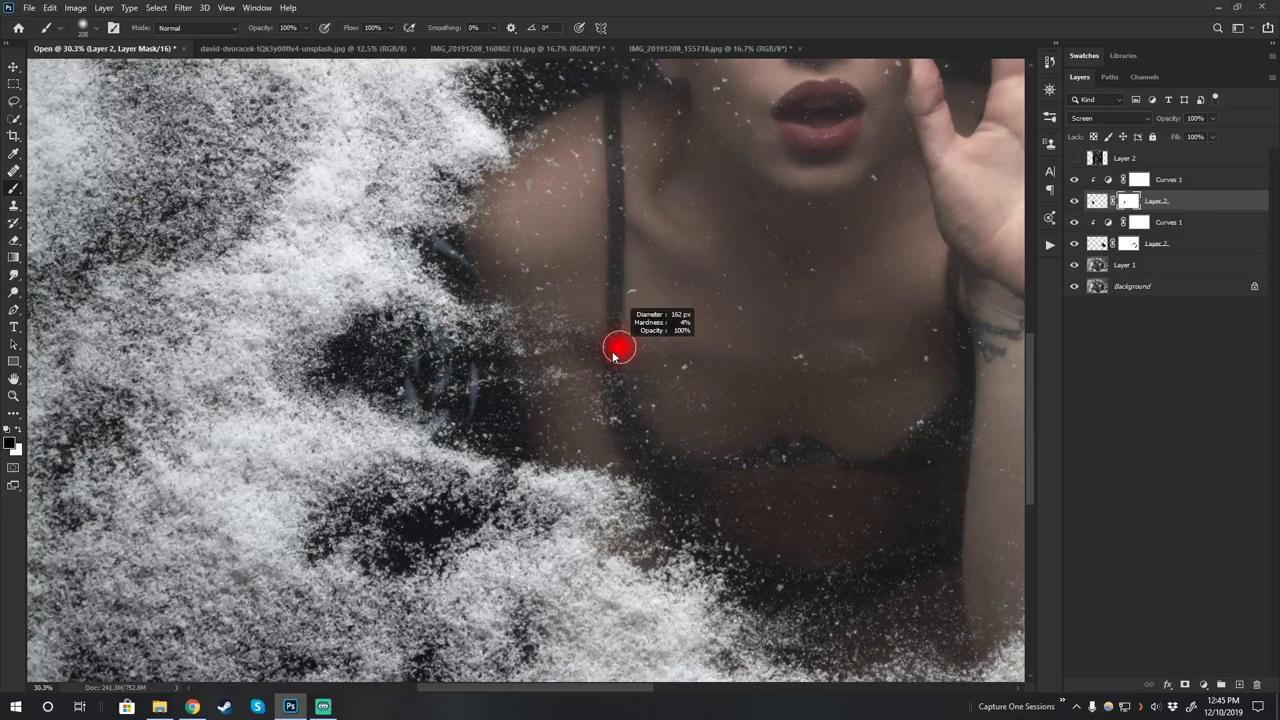
key(z)
scroll(629, 381, down, 3)
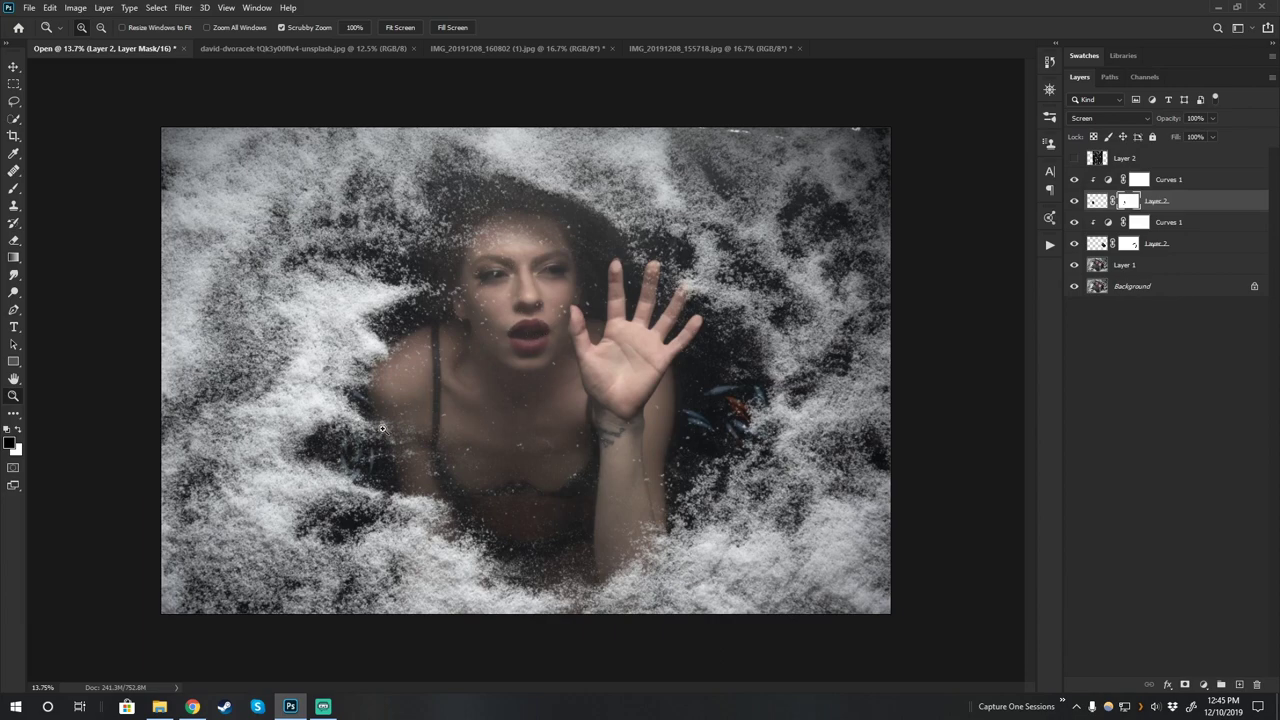
drag(366, 398, 430, 410)
drag(624, 423, 622, 426)
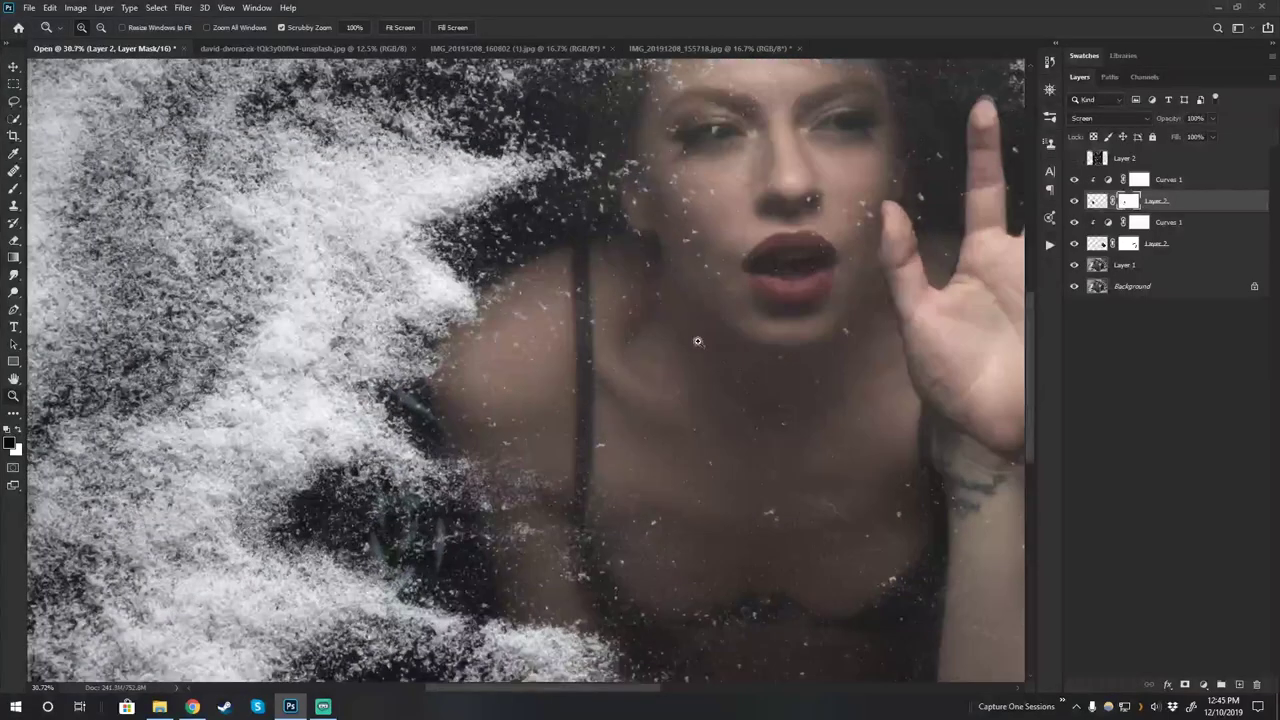
drag(737, 345, 642, 370)
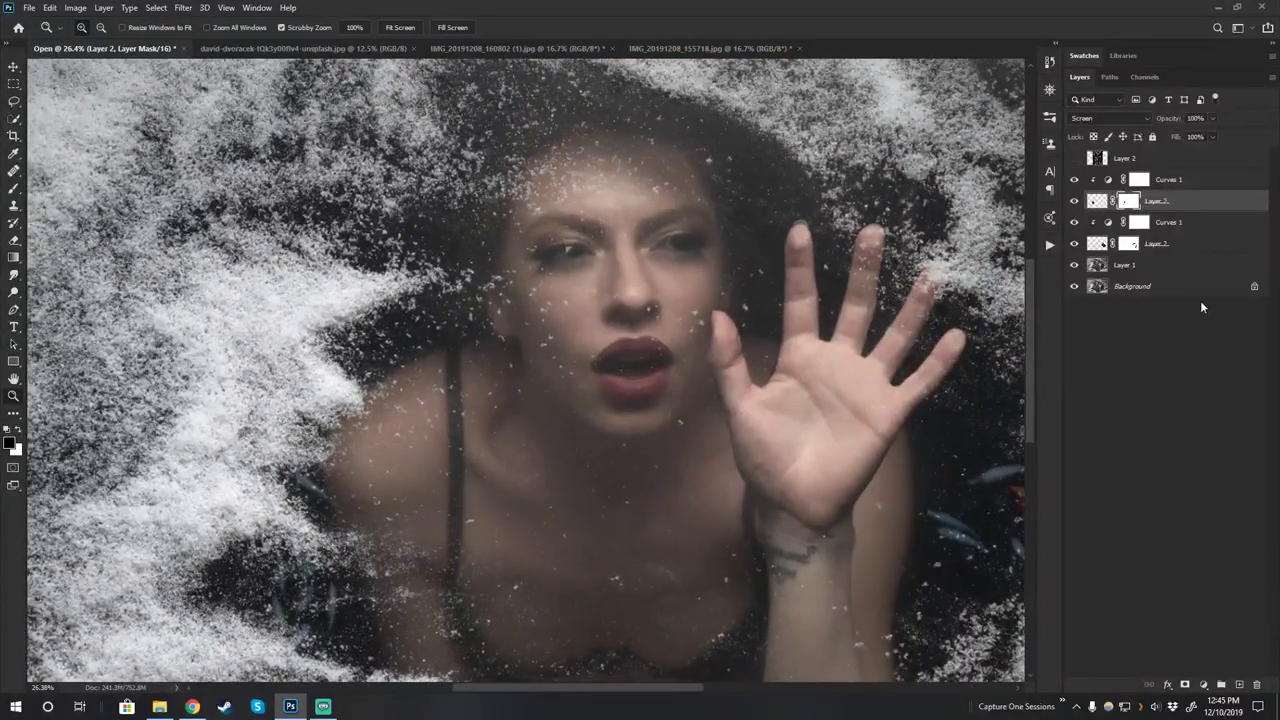
Select the top Layer 2 and rotate the koi photo to about -125°.
click(1210, 161)
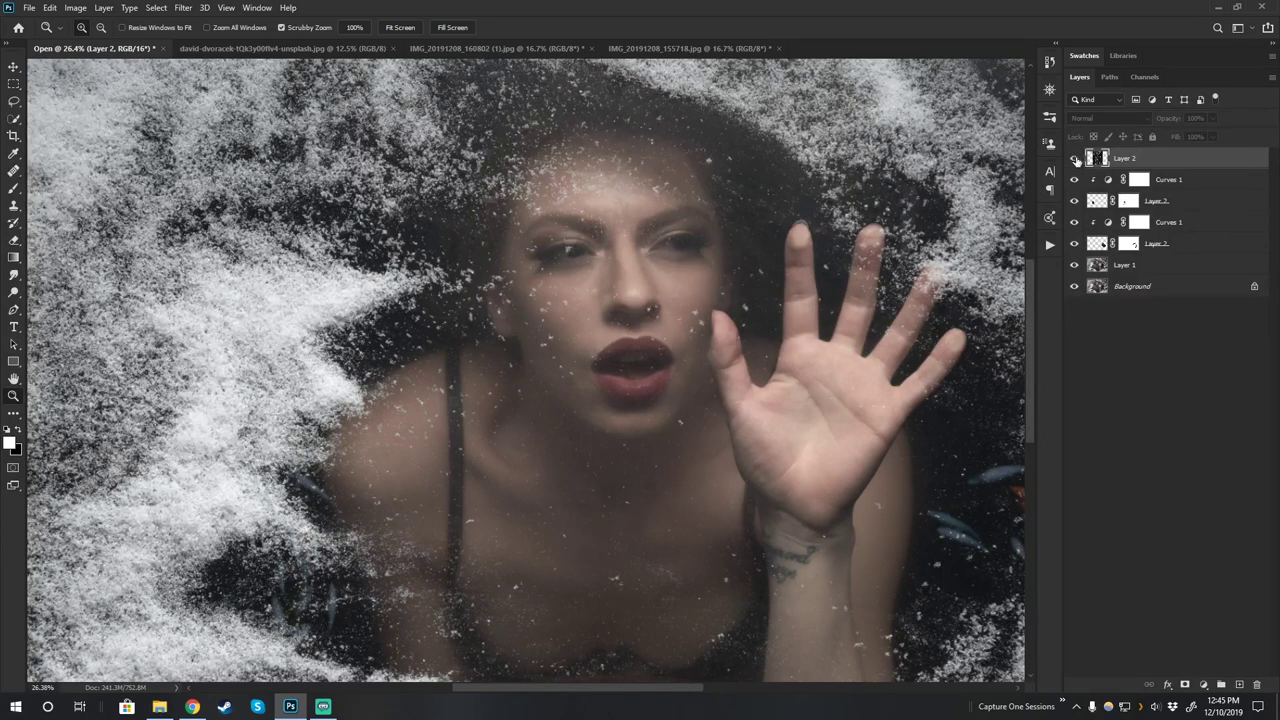
scroll(673, 307, down, 5)
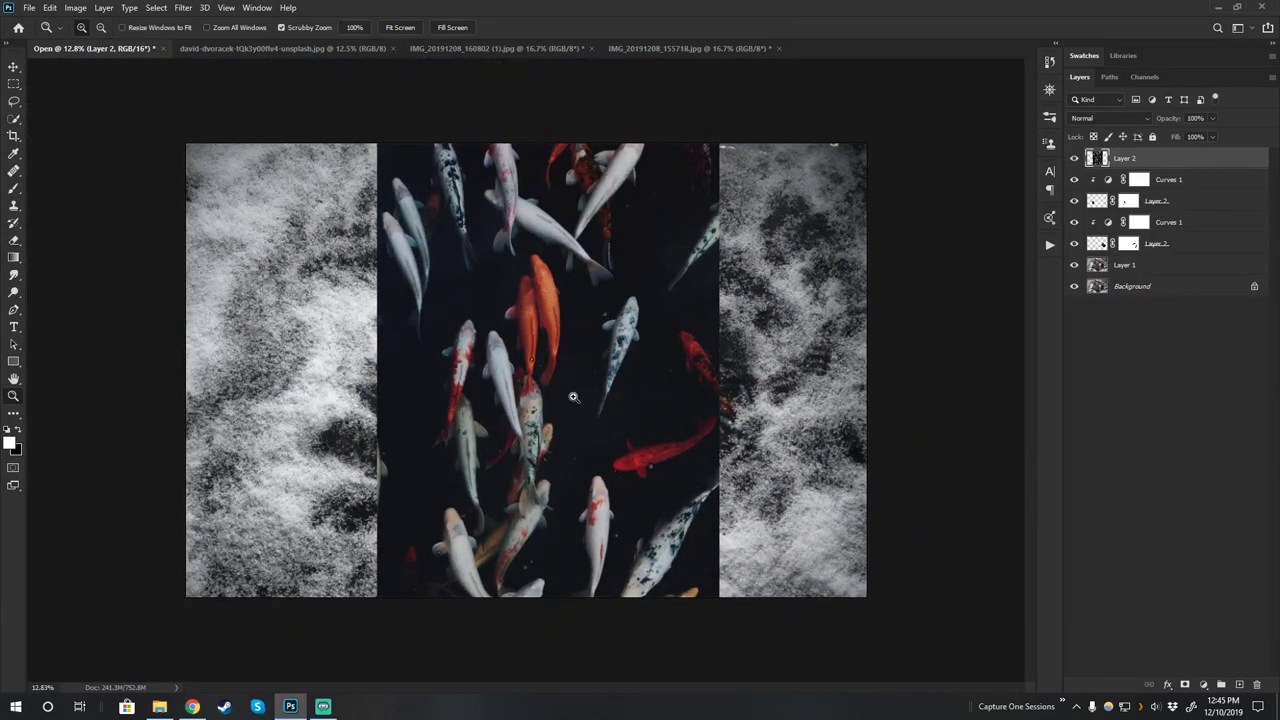
key(ctrl+t)
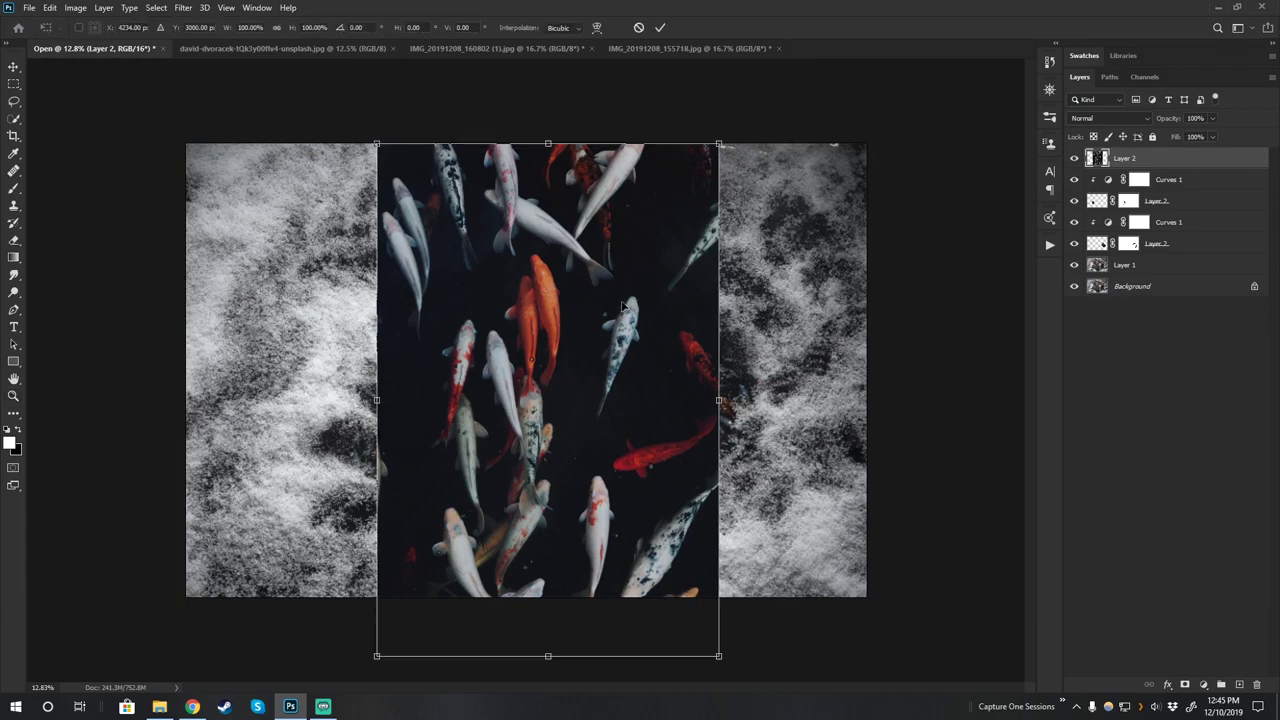
drag(757, 395, 560, 195)
mouse_move(622, 377)
mouse_down()
mouse_move(736, 468)
mouse_move(715, 401)
mouse_move(601, 388)
mouse_up()
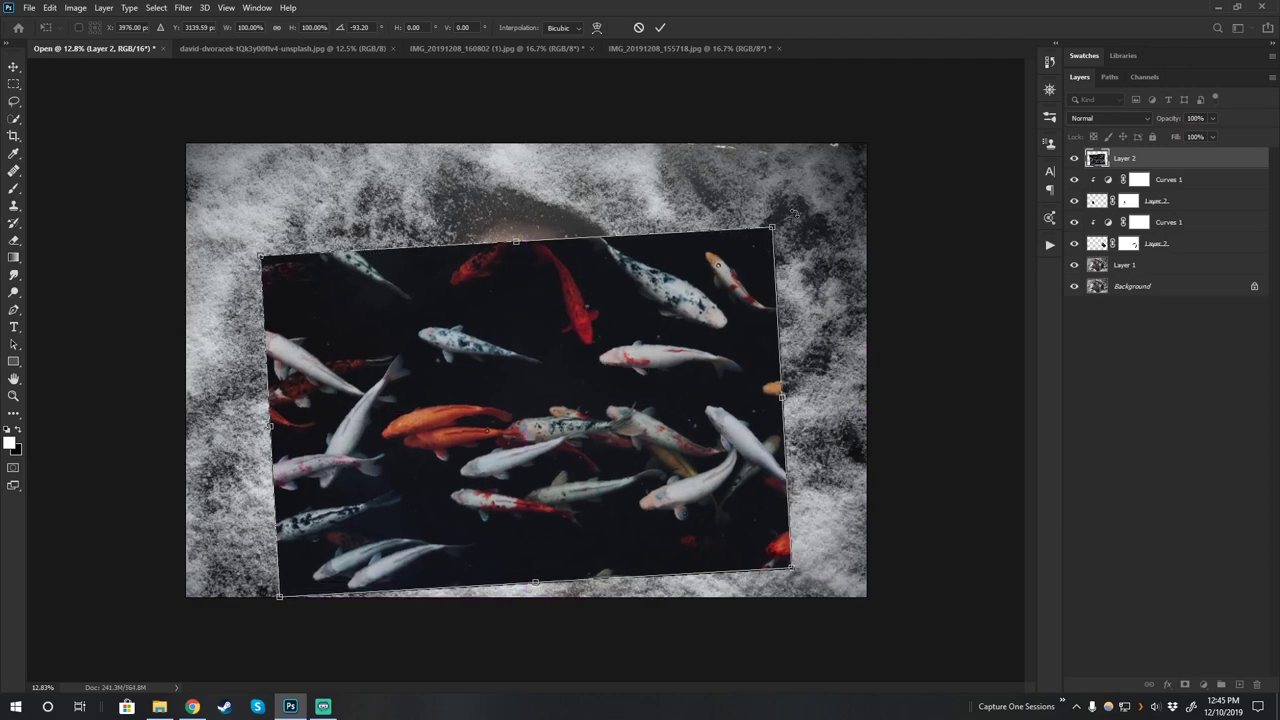
drag(793, 213, 650, 298)
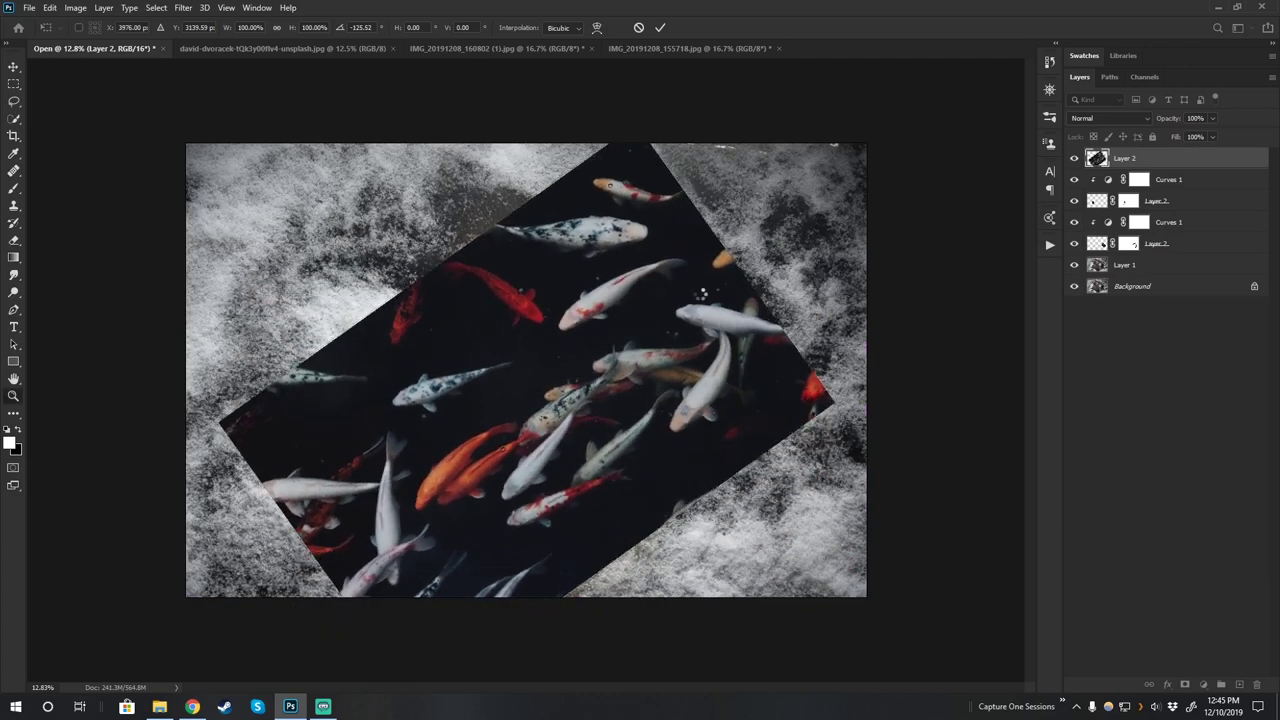
key(Return)
Set the koi layer to Screen blending and move it over the portrait.
click(1140, 117)
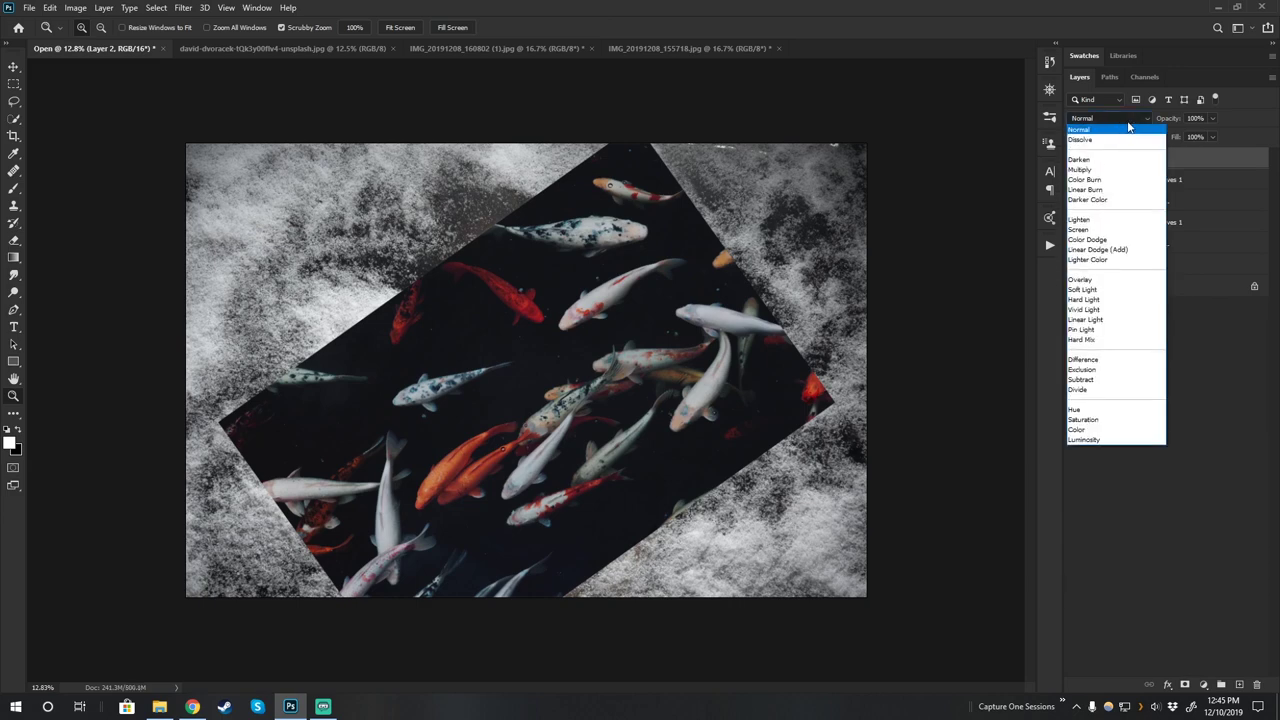
click(1138, 231)
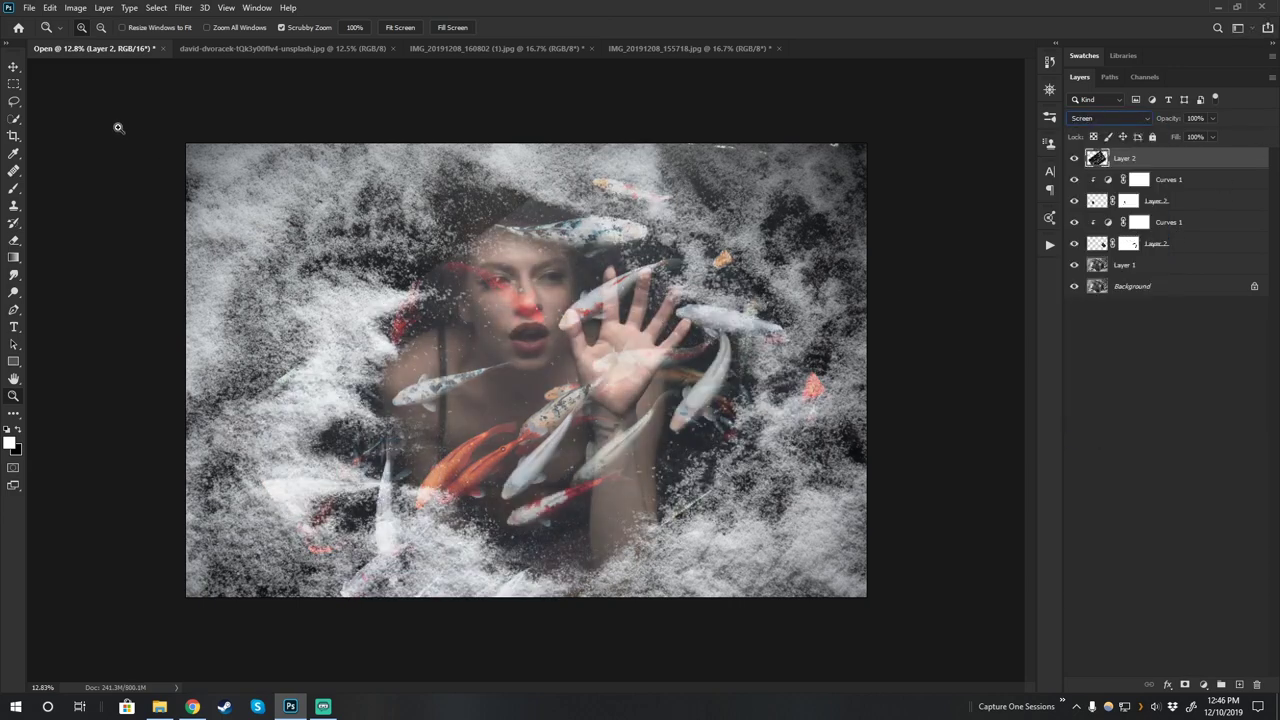
click(14, 67)
drag(542, 418, 577, 392)
Scale the koi photo down to about 47%, placed over the face and raised hand.
key(ctrl+t)
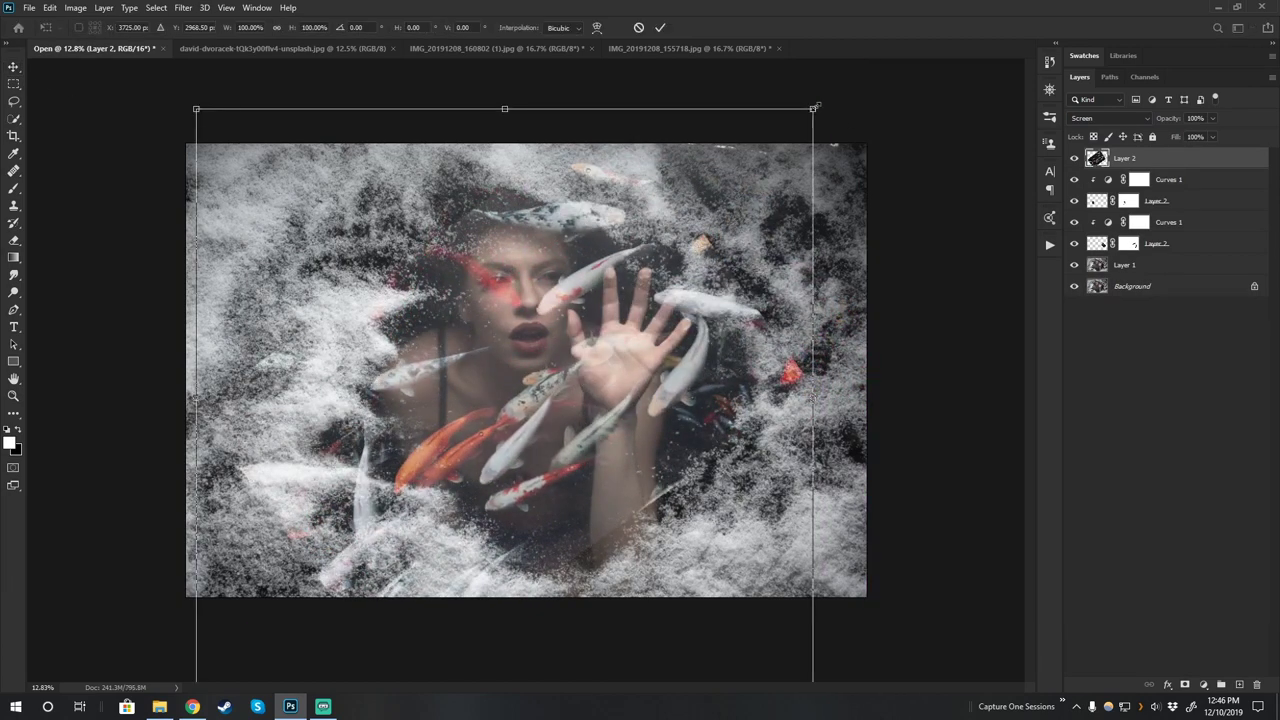
drag(815, 105, 498, 396)
drag(399, 516, 615, 290)
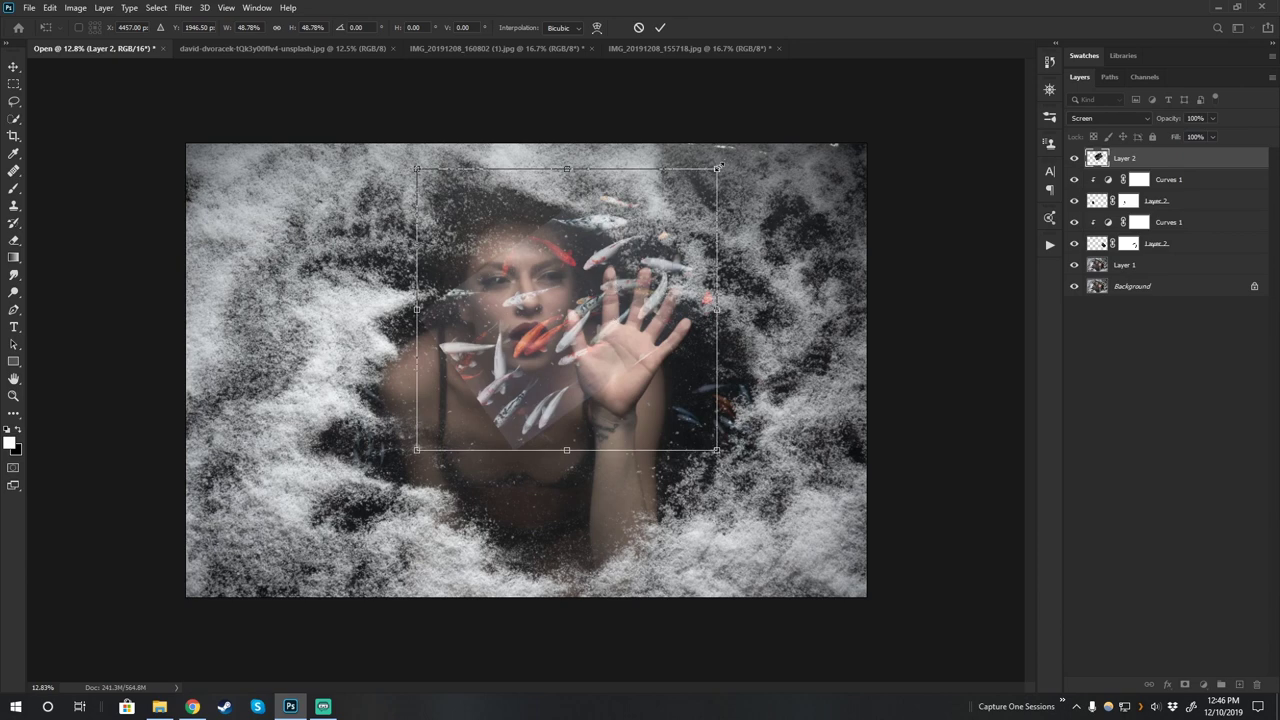
drag(717, 168, 660, 221)
key(Return)
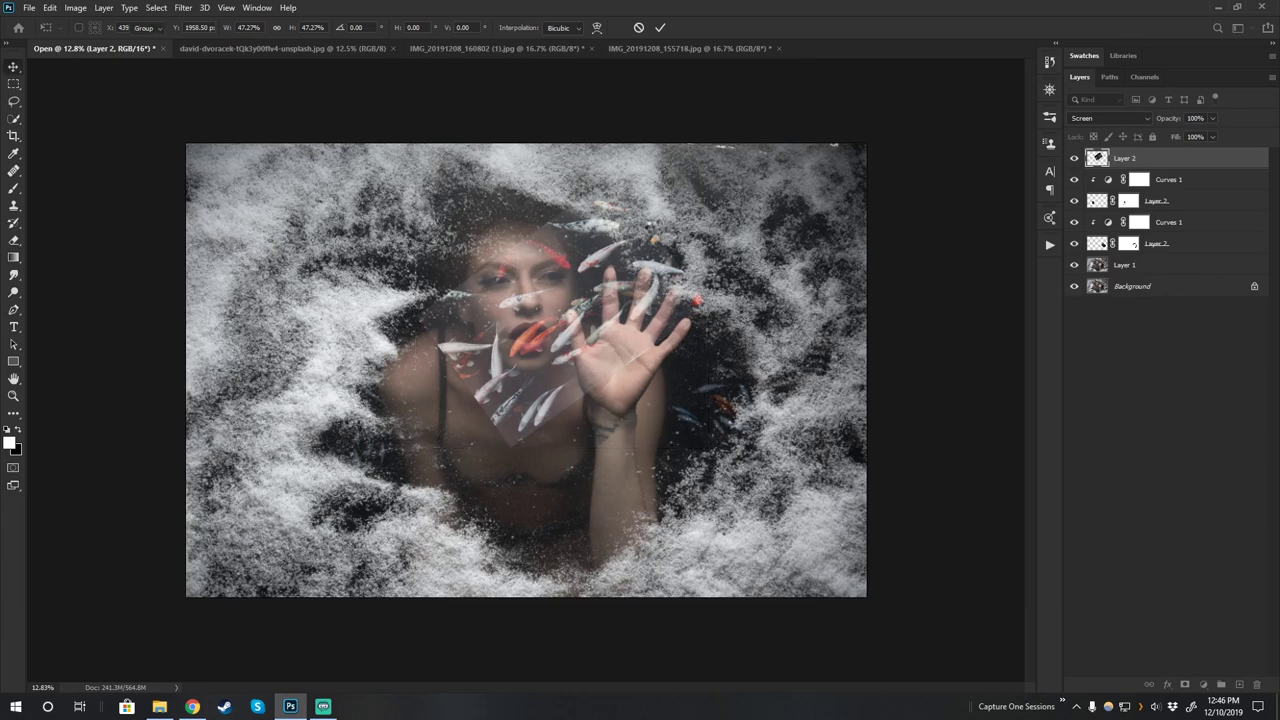
key(z)
click(605, 268)
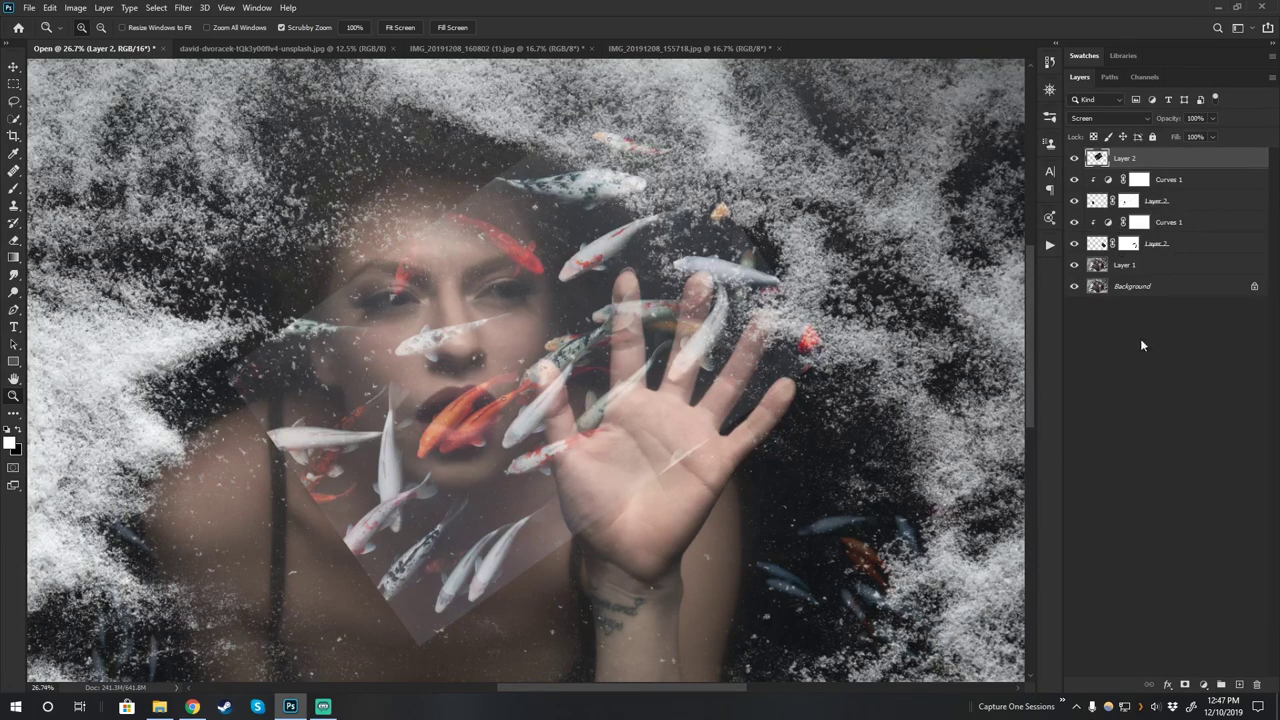
Add a Curves 2 adjustment clipped to the koi layer, black point at Input 21, with its mask left white.
click(1202, 685)
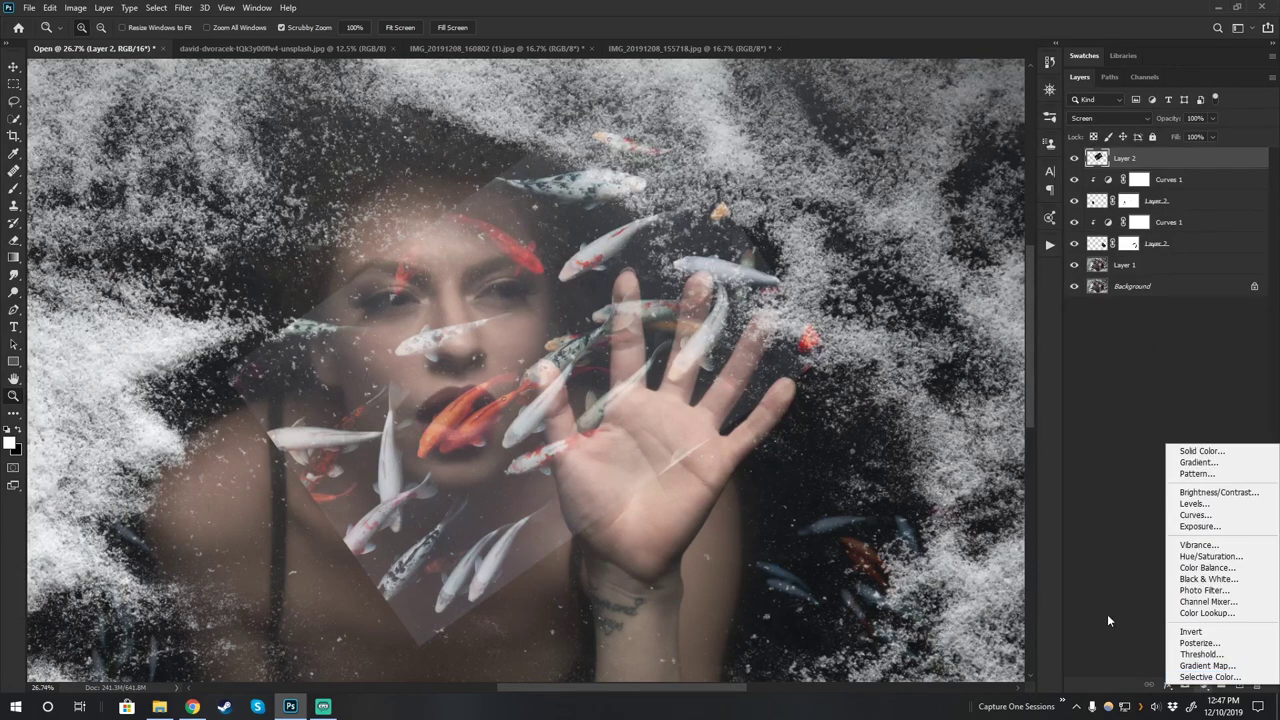
click(1184, 520)
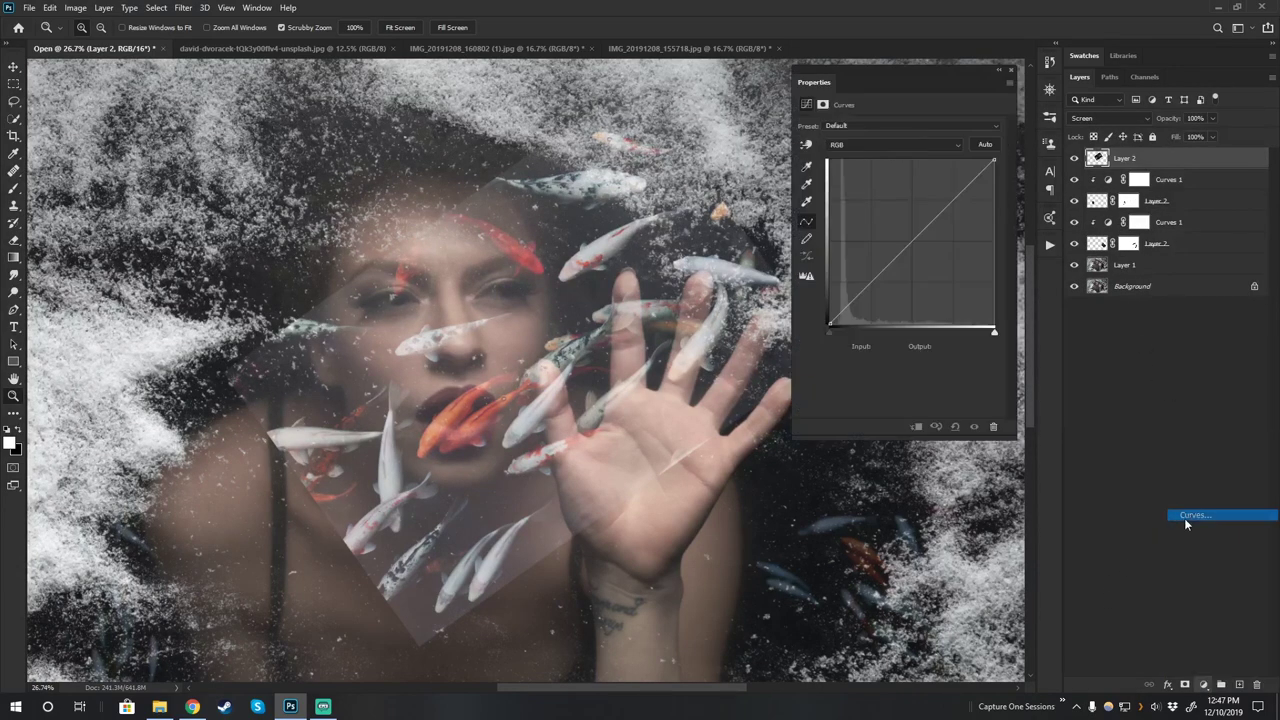
click(916, 427)
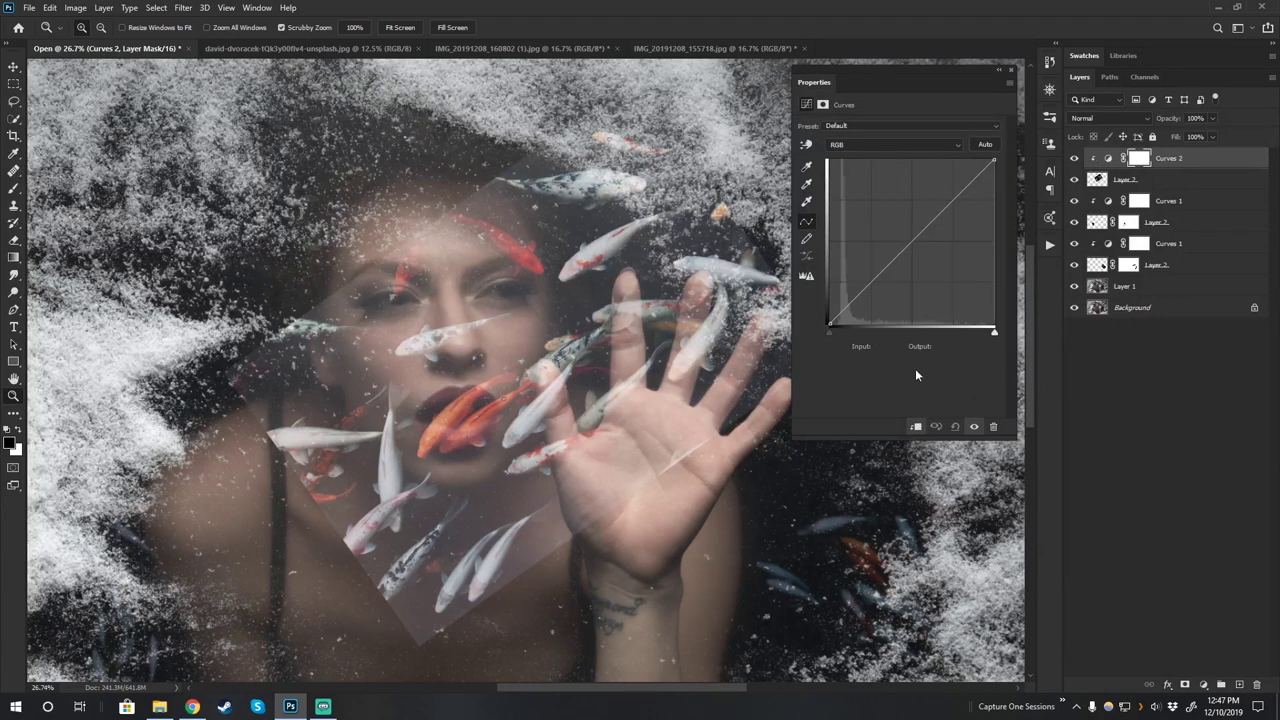
drag(831, 323, 848, 331)
click(1140, 159)
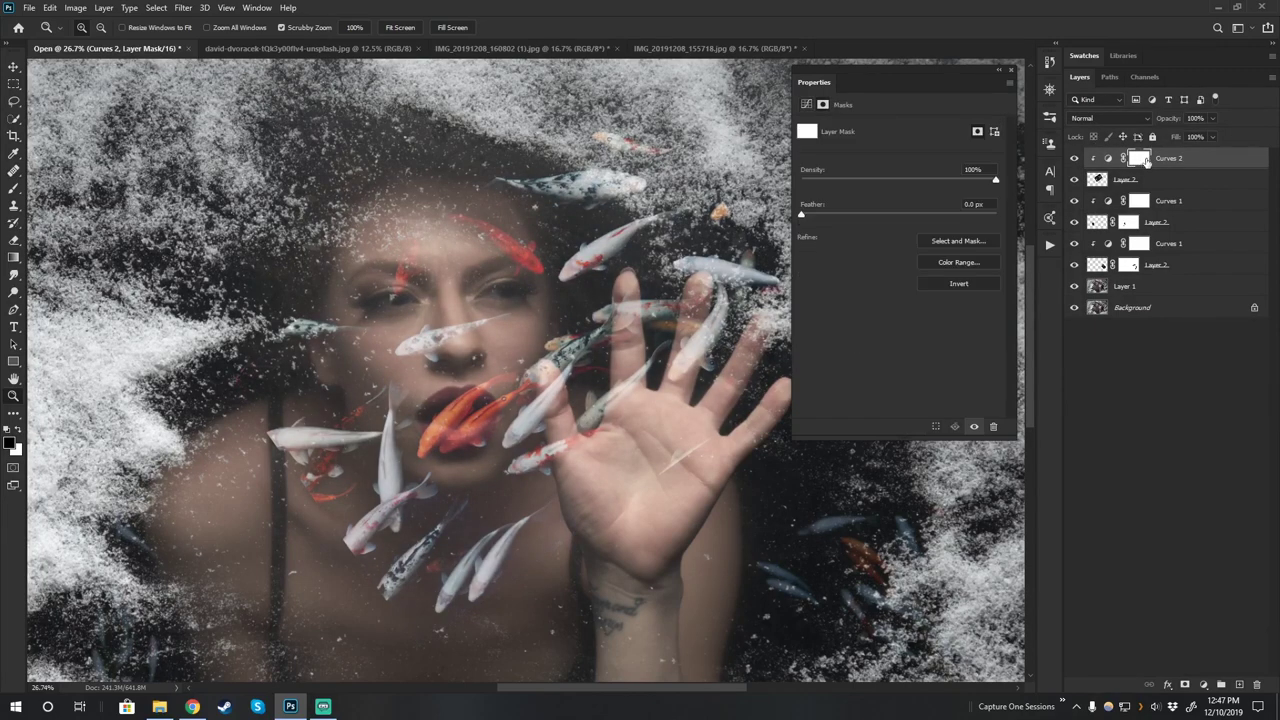
key(b)
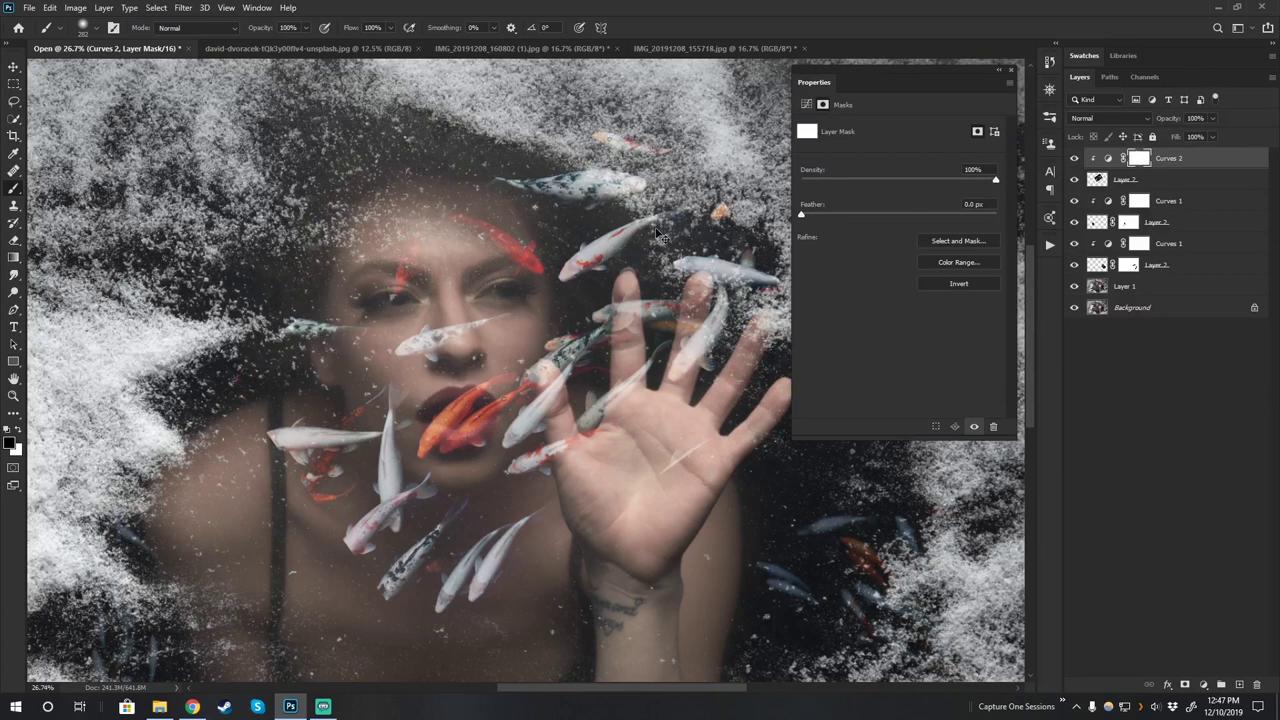
key(ctrl+i)
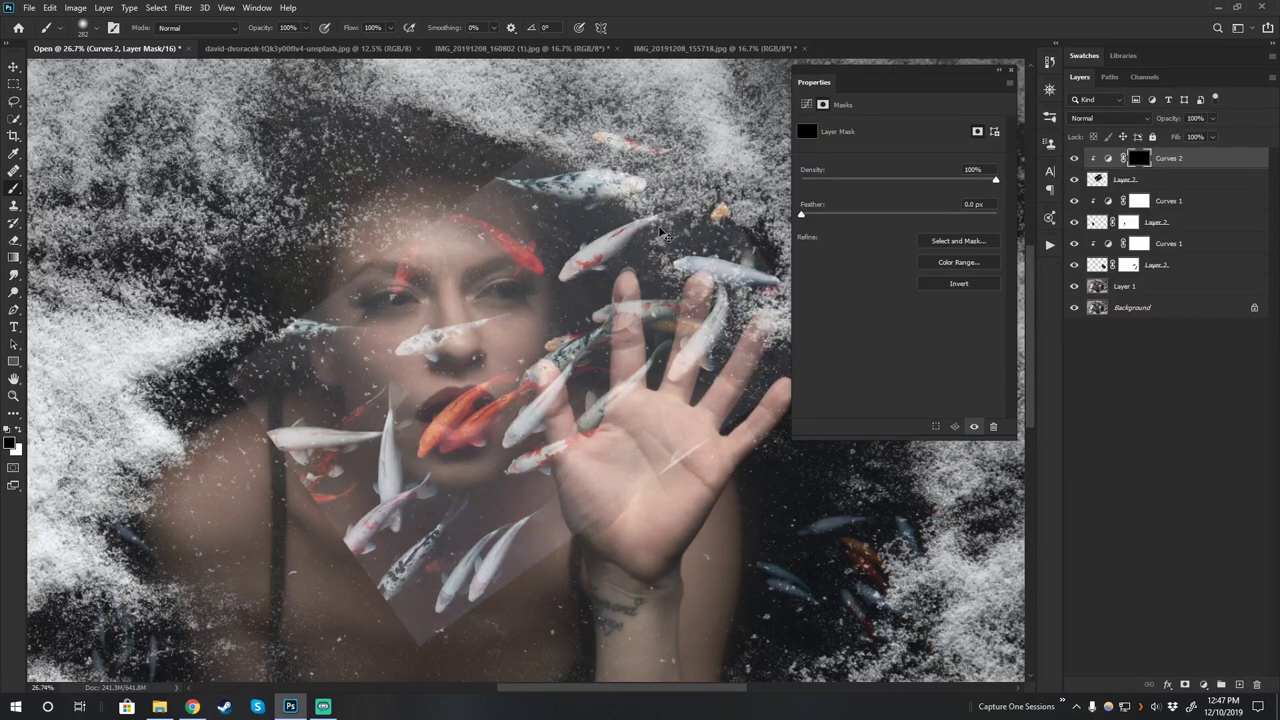
key(ctrl+i)
click(1125, 179)
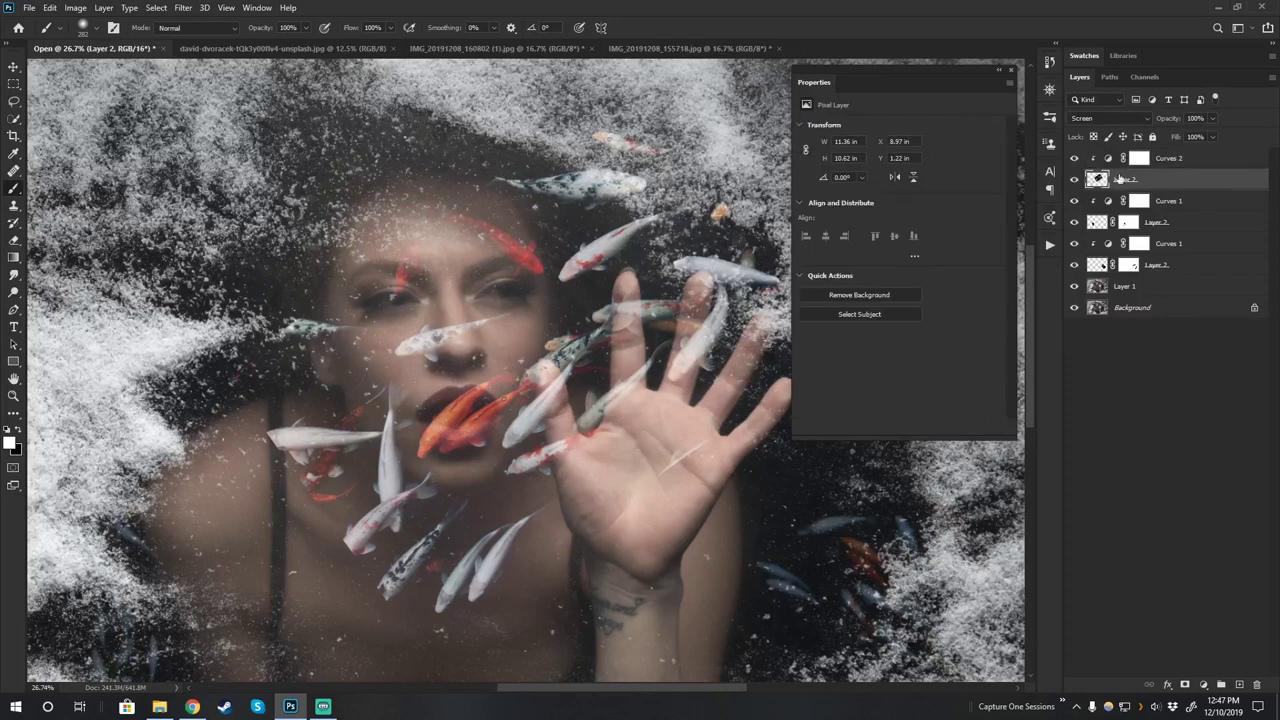
Give the koi layer an inverted black mask and paint white to reveal koi near the forehead and raised hand.
click(1184, 685)
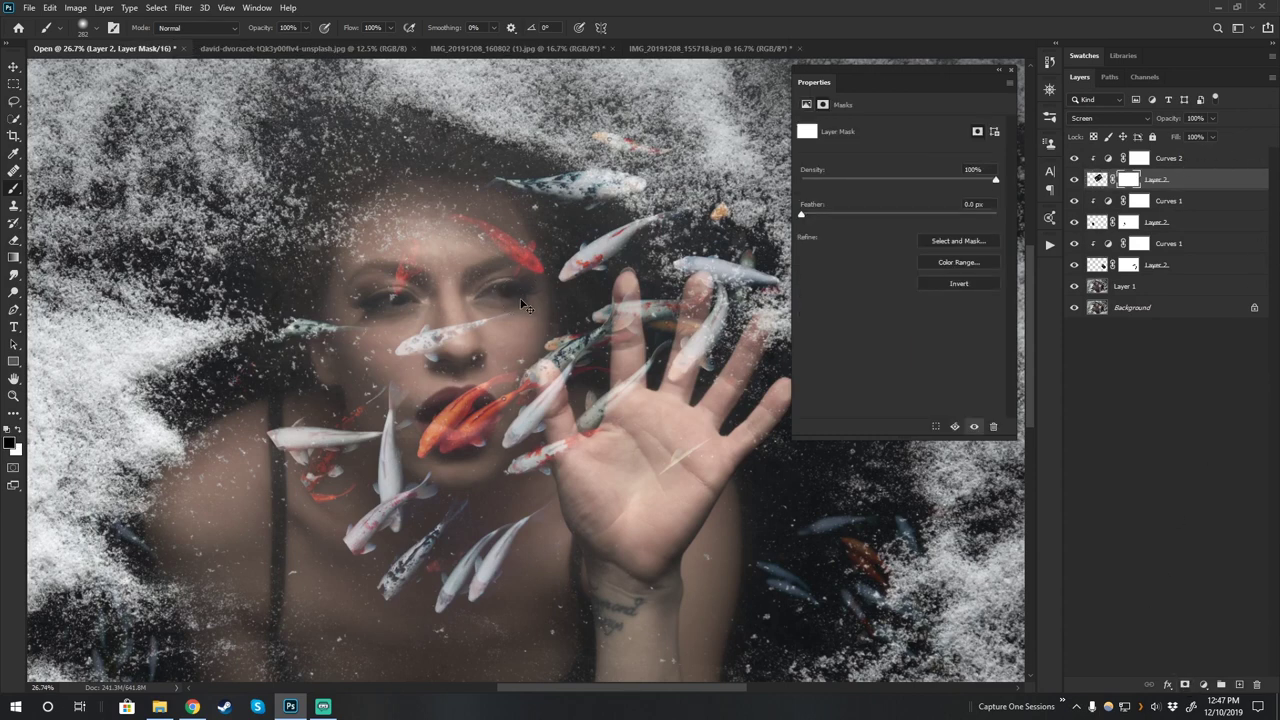
key(ctrl+i)
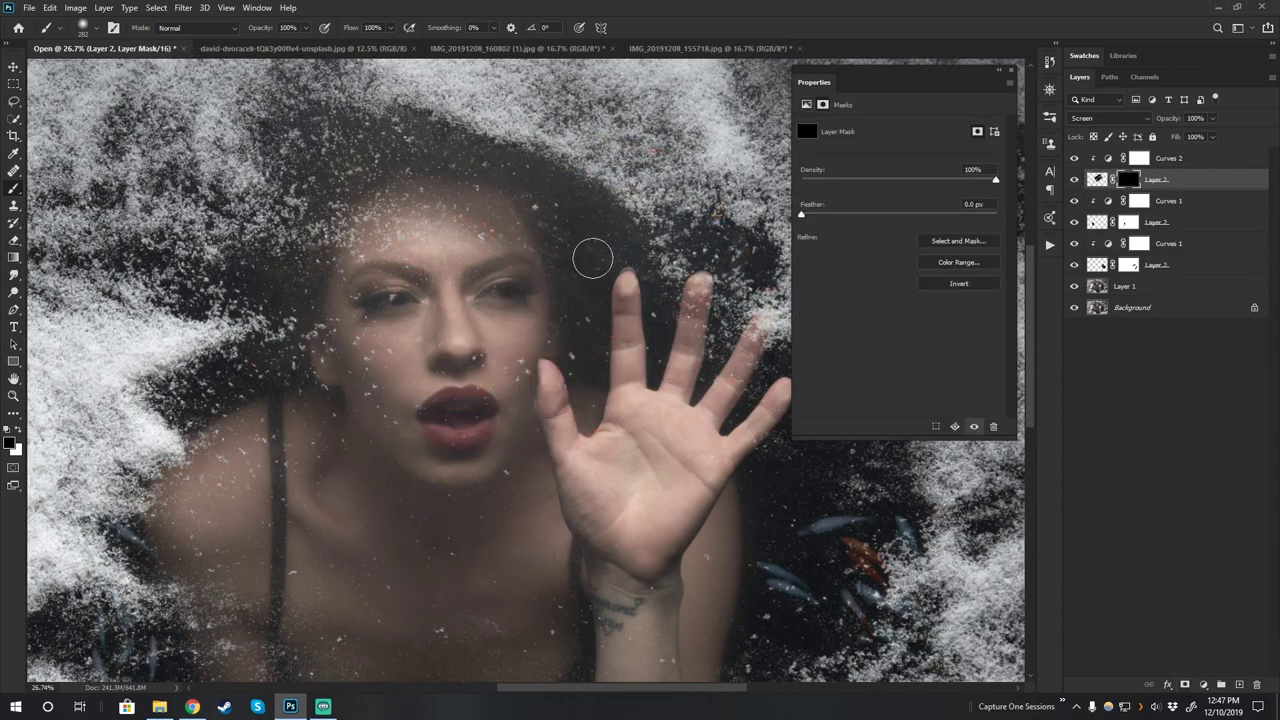
key(x)
mouse_move(590, 256)
mouse_down()
mouse_move(563, 286)
mouse_move(641, 226)
mouse_up()
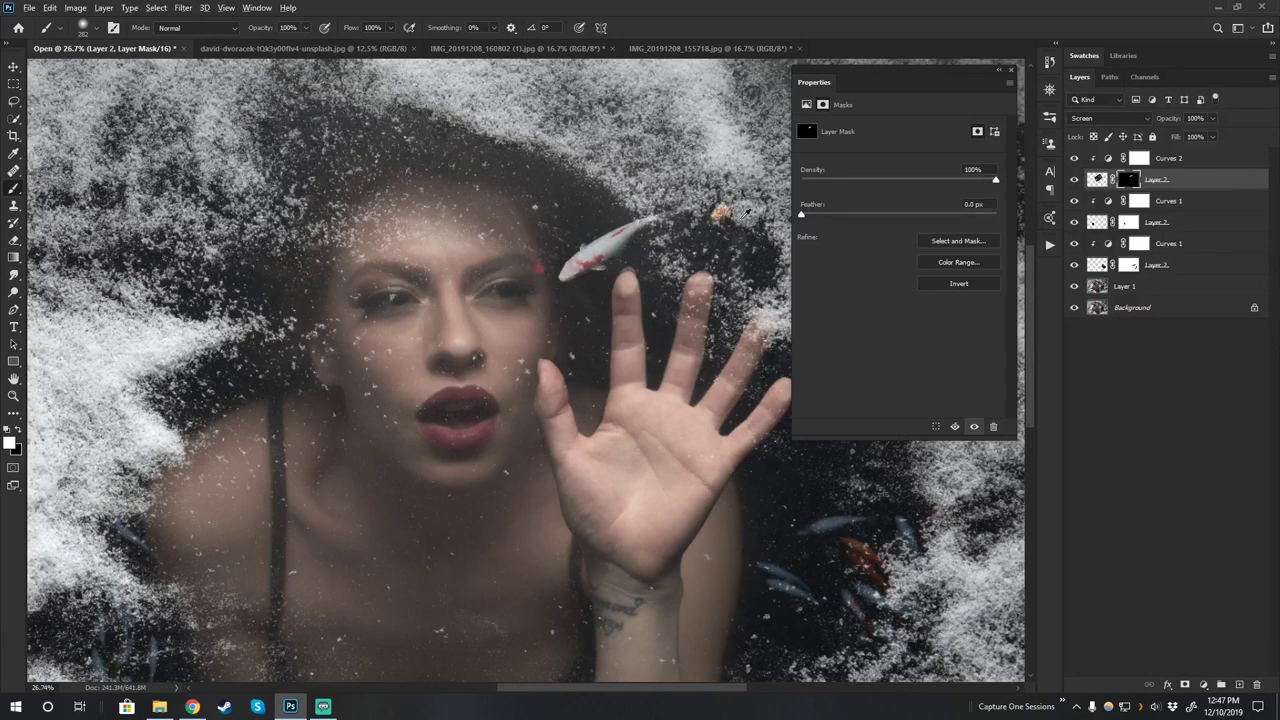
alt+right_click(730, 228)
key(x)
mouse_move(632, 284)
mouse_down()
mouse_move(640, 315)
mouse_move(565, 345)
mouse_up()
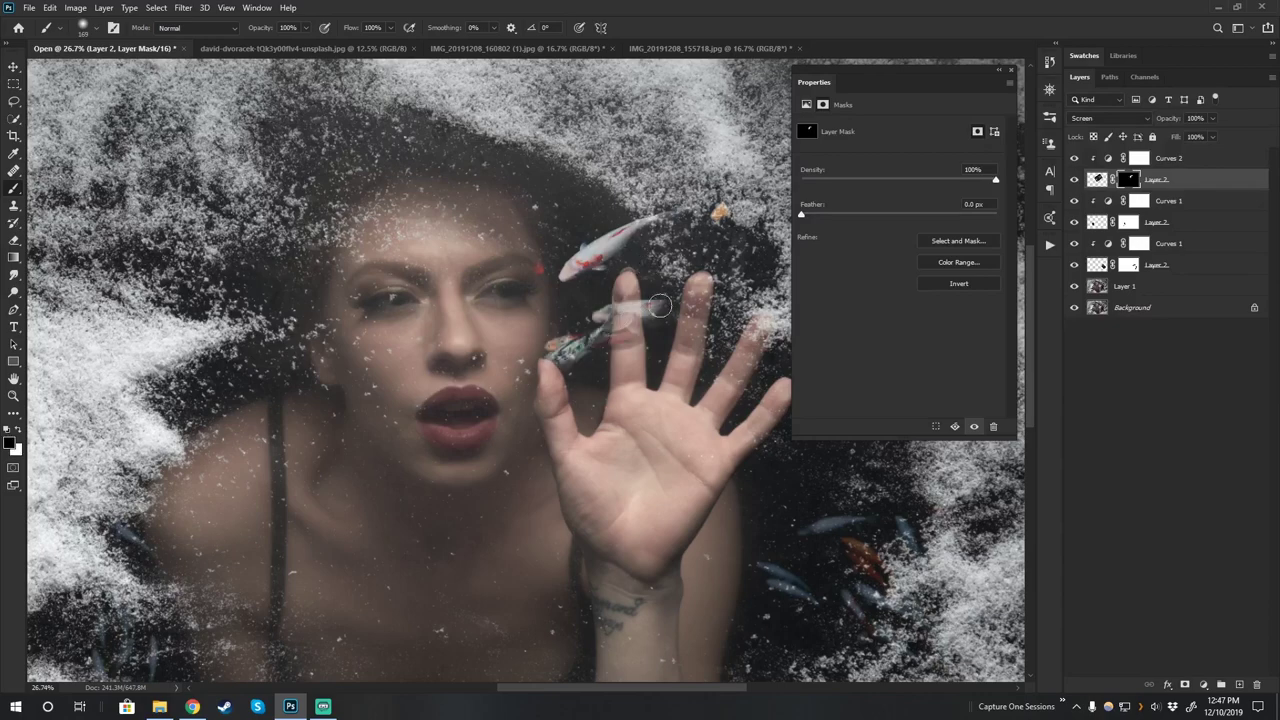
key(x)
mouse_move(640, 318)
mouse_down()
mouse_move(591, 306)
mouse_move(539, 333)
mouse_move(603, 328)
mouse_move(629, 344)
mouse_move(563, 386)
mouse_up()
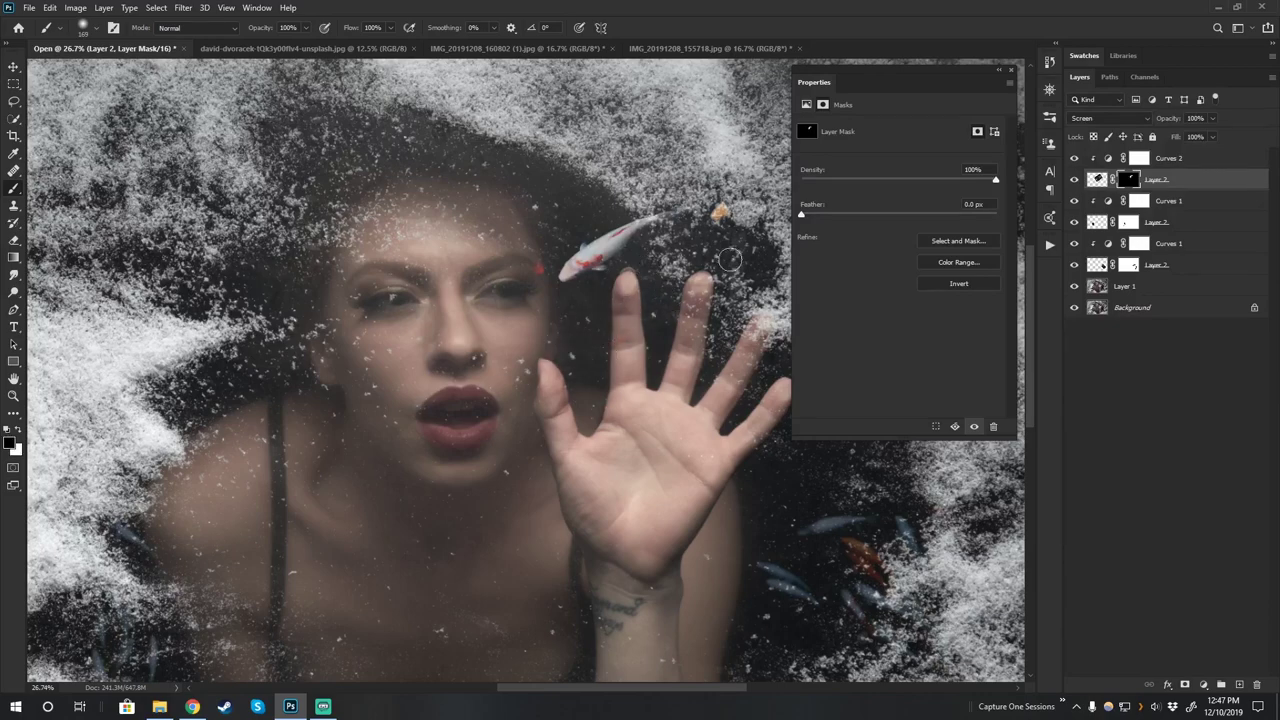
Paint black on the mask to hide the small orange koi, then zoom in on the hand.
alt+click(1128, 182)
alt+click(1133, 183)
key(x)
key(x)
drag(741, 210, 720, 209)
click(1012, 70)
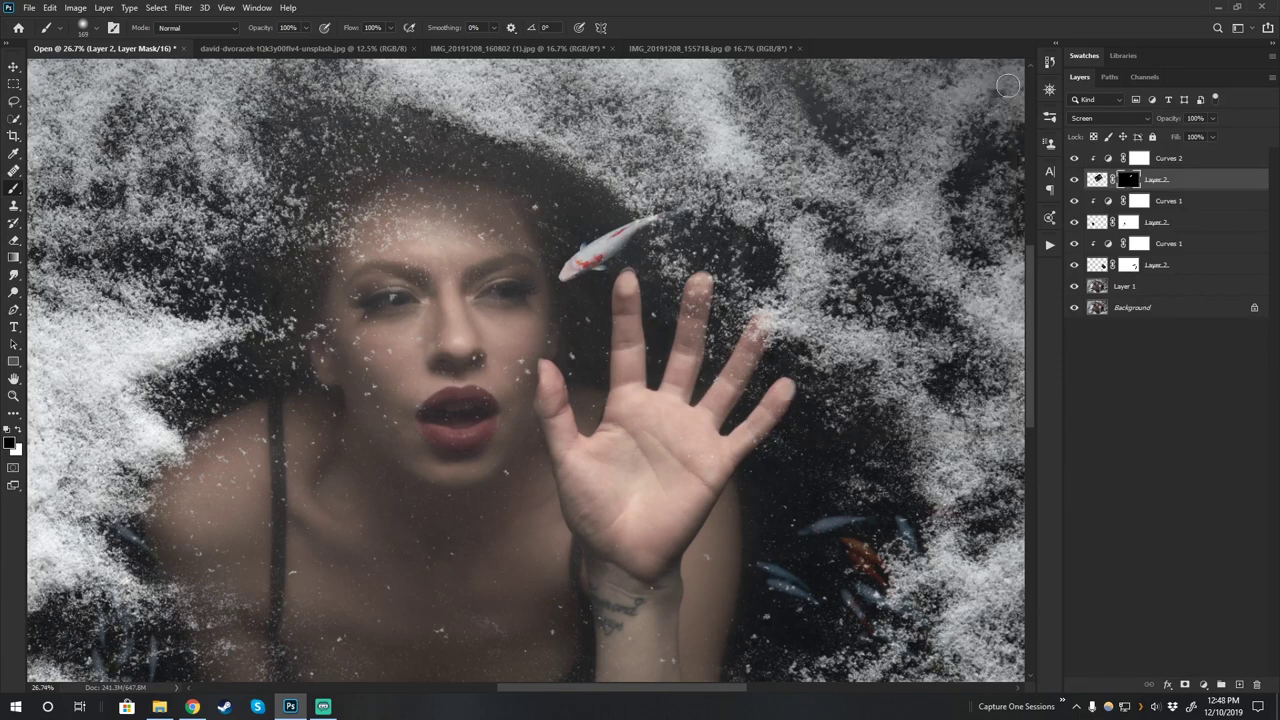
key(z)
alt+click(594, 262)
drag(594, 262, 628, 270)
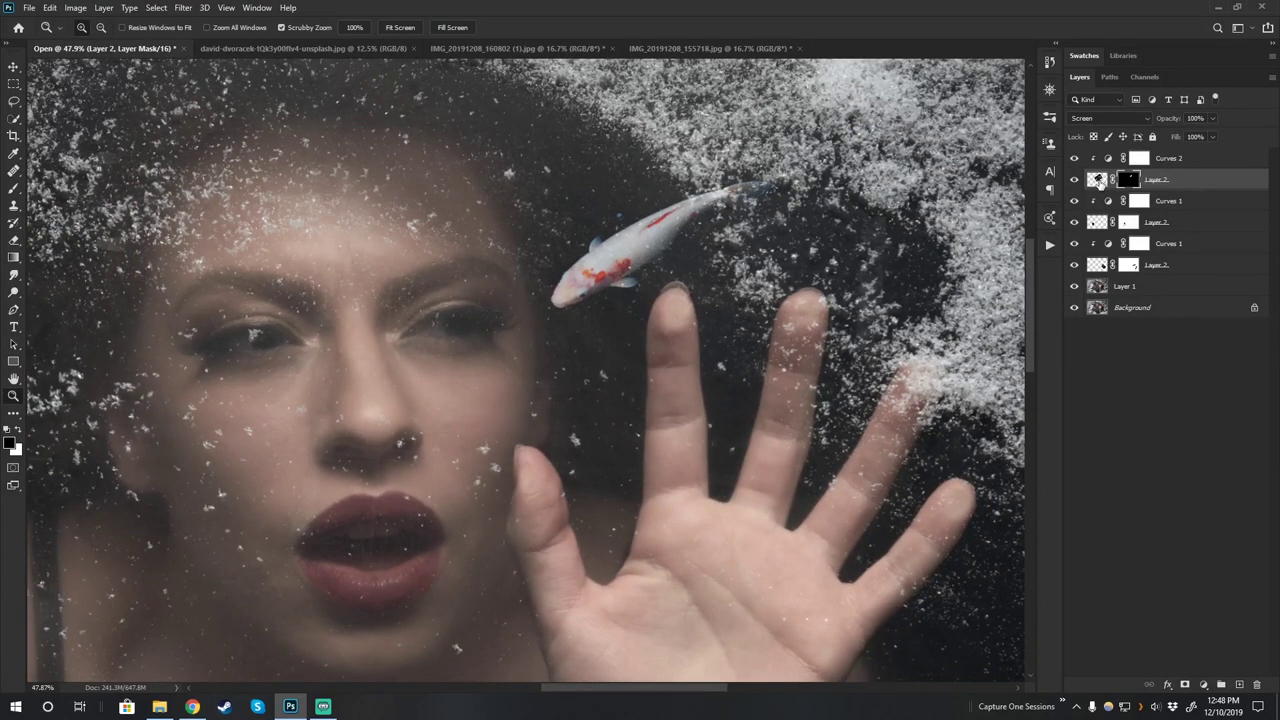
Apply a 2.0-pixel Gaussian Blur to Layer 2's koi pixels.
click(1097, 180)
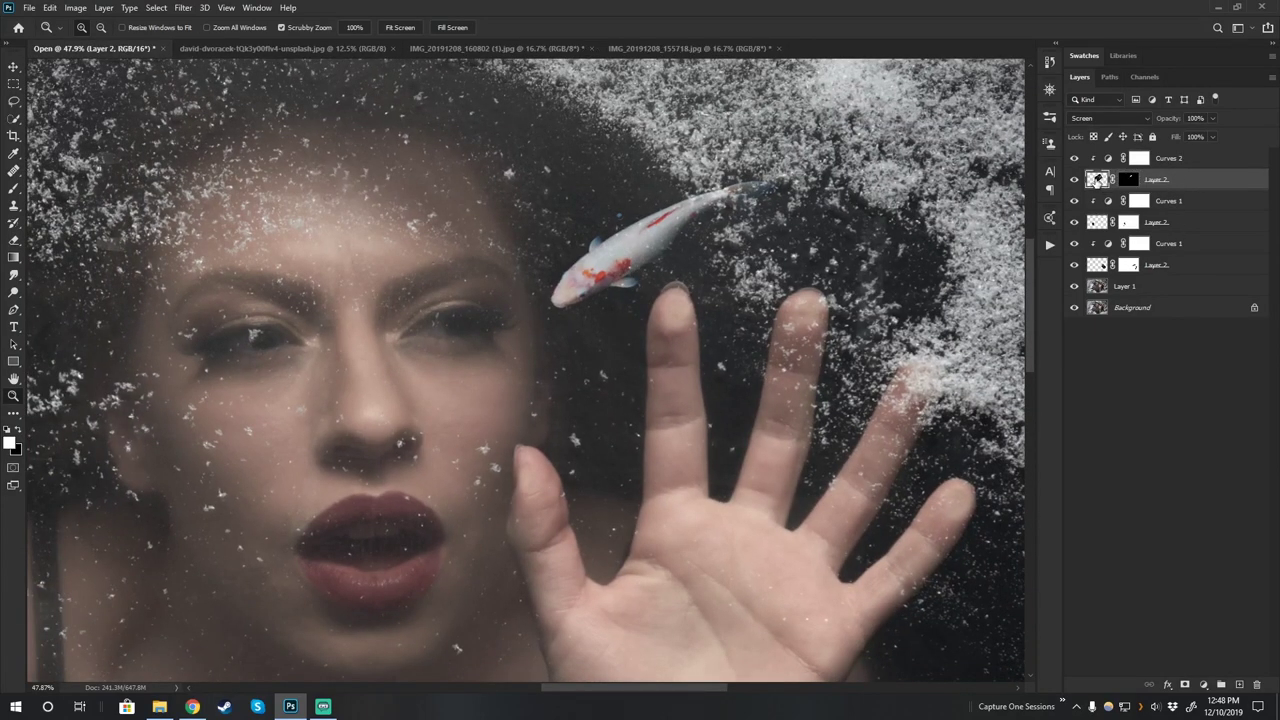
click(1127, 180)
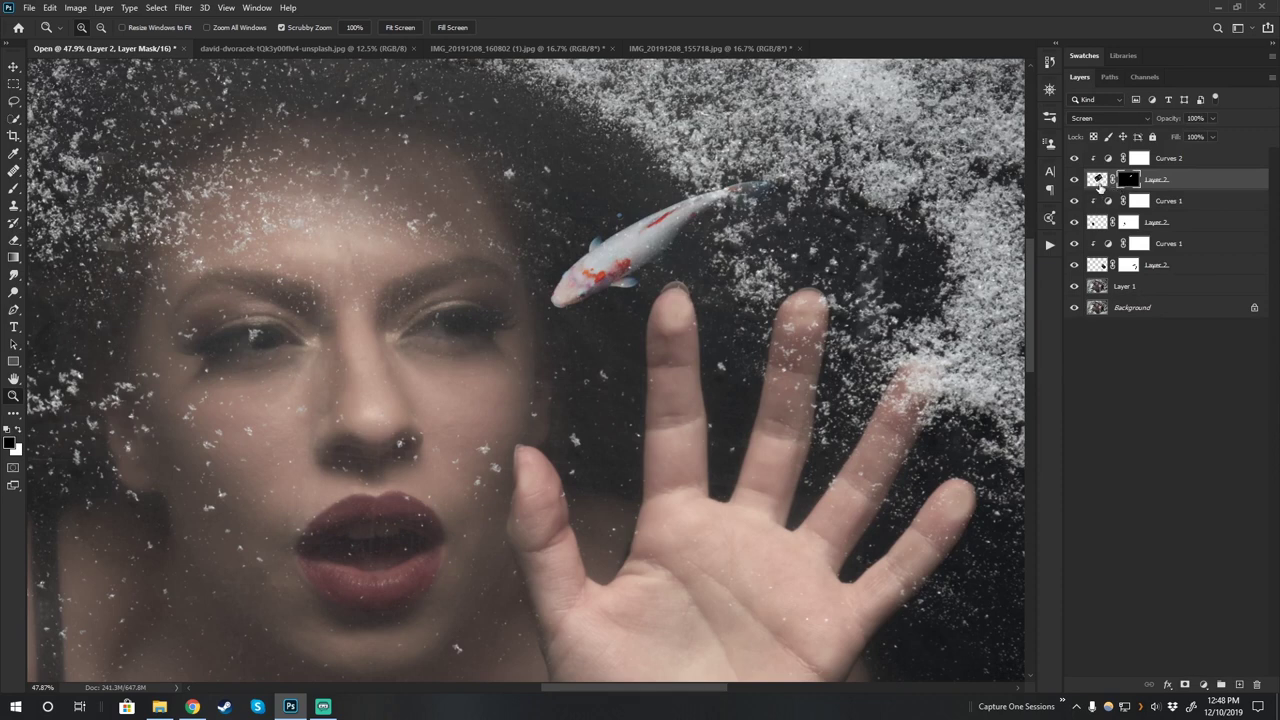
click(1097, 180)
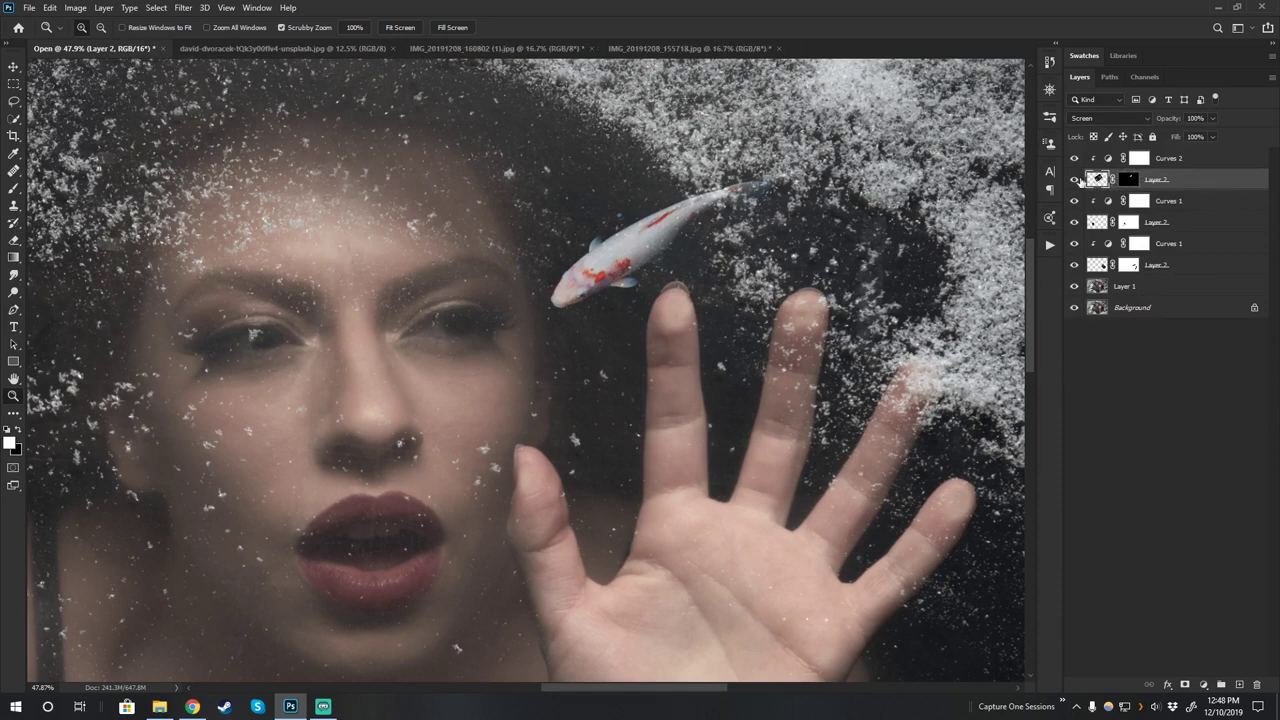
click(183, 8)
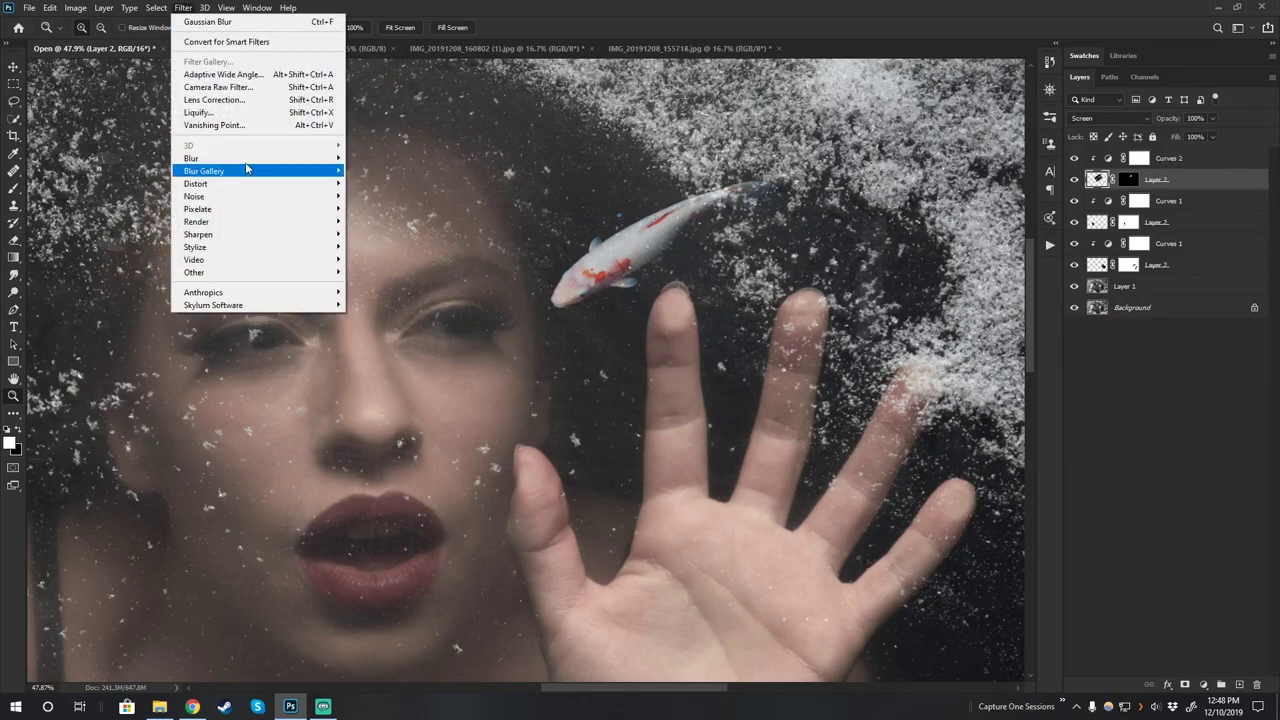
mouse_move(249, 161)
click(380, 208)
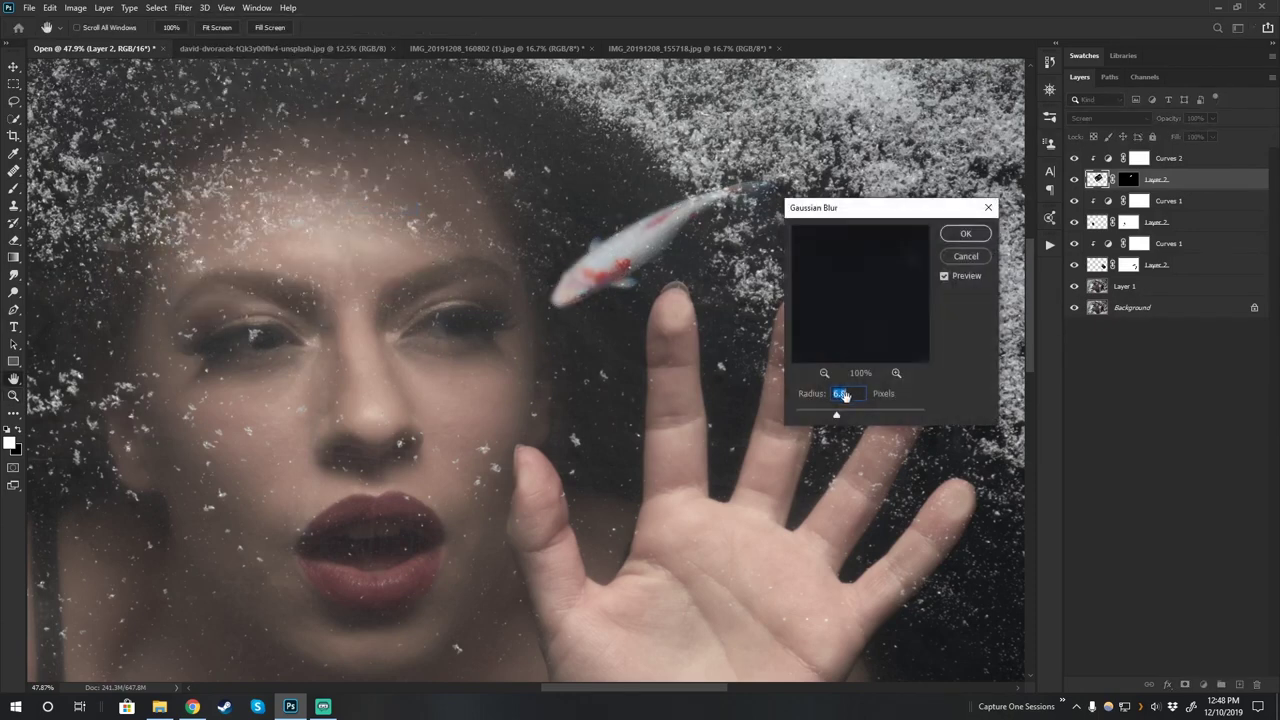
drag(834, 414, 813, 419)
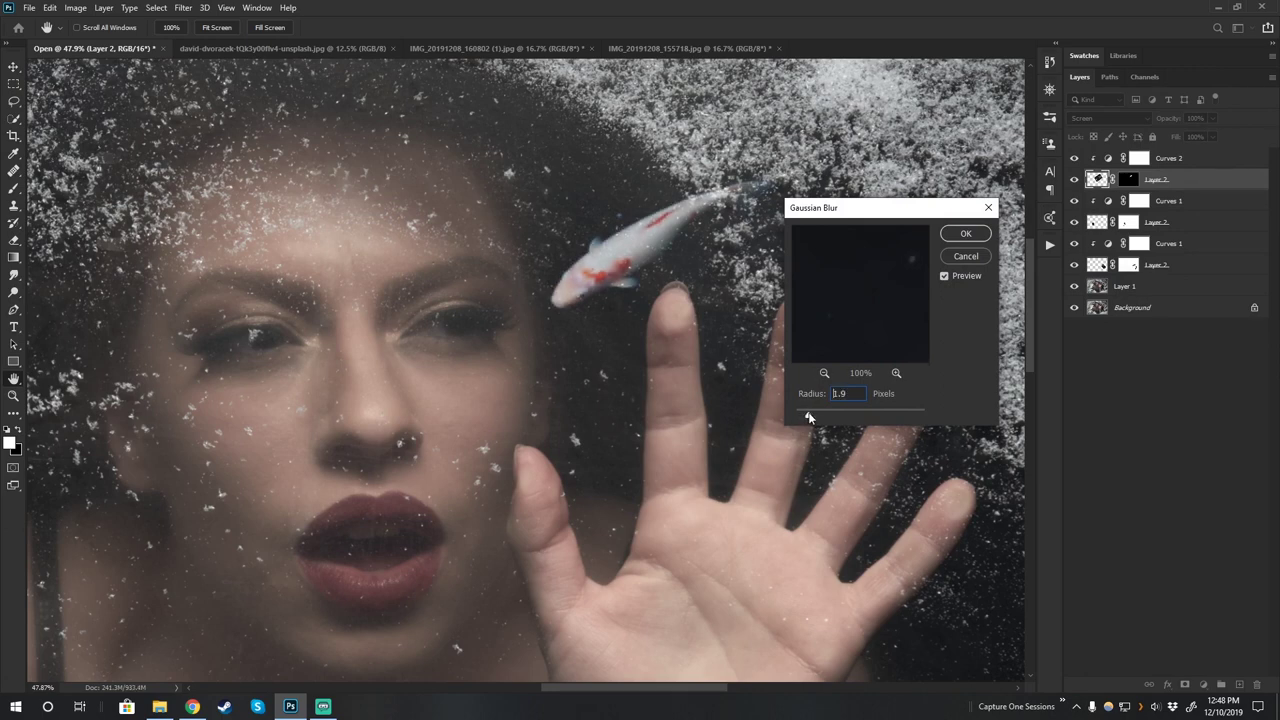
click(988, 237)
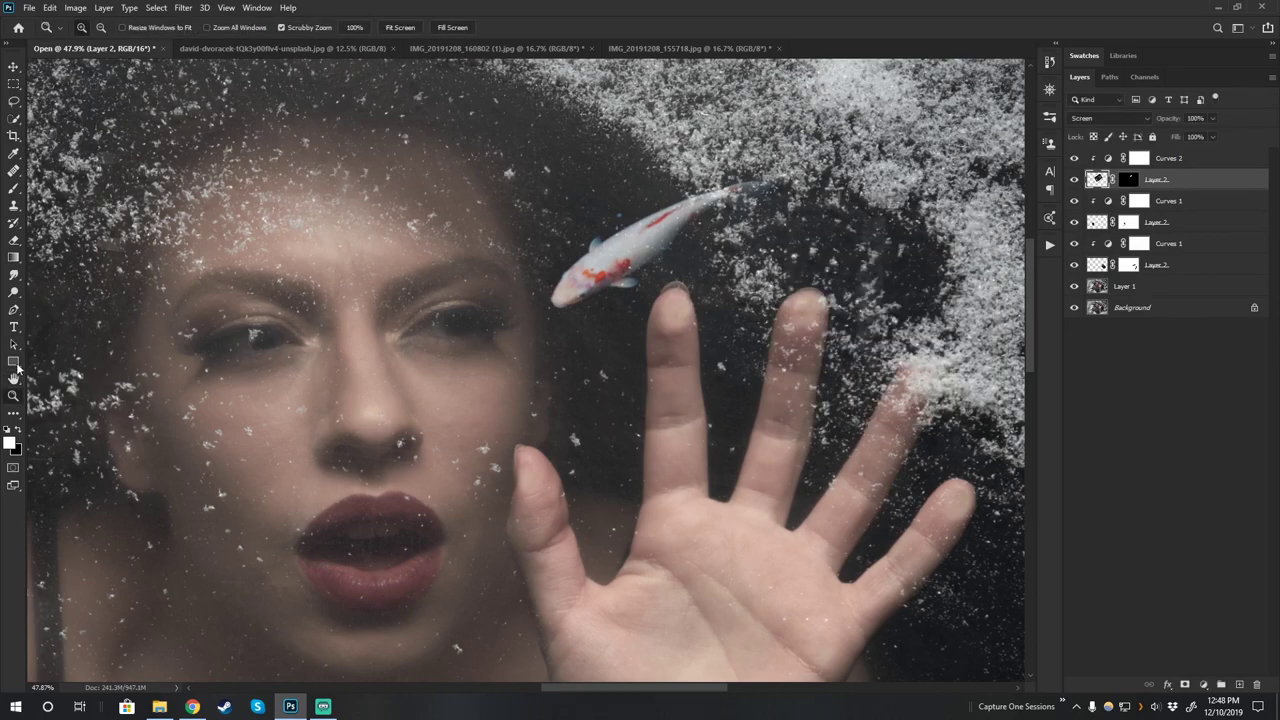
Zoom in on the koi and apply an extra 1.8-pixel Gaussian Blur to its layer.
double_click(13, 378)
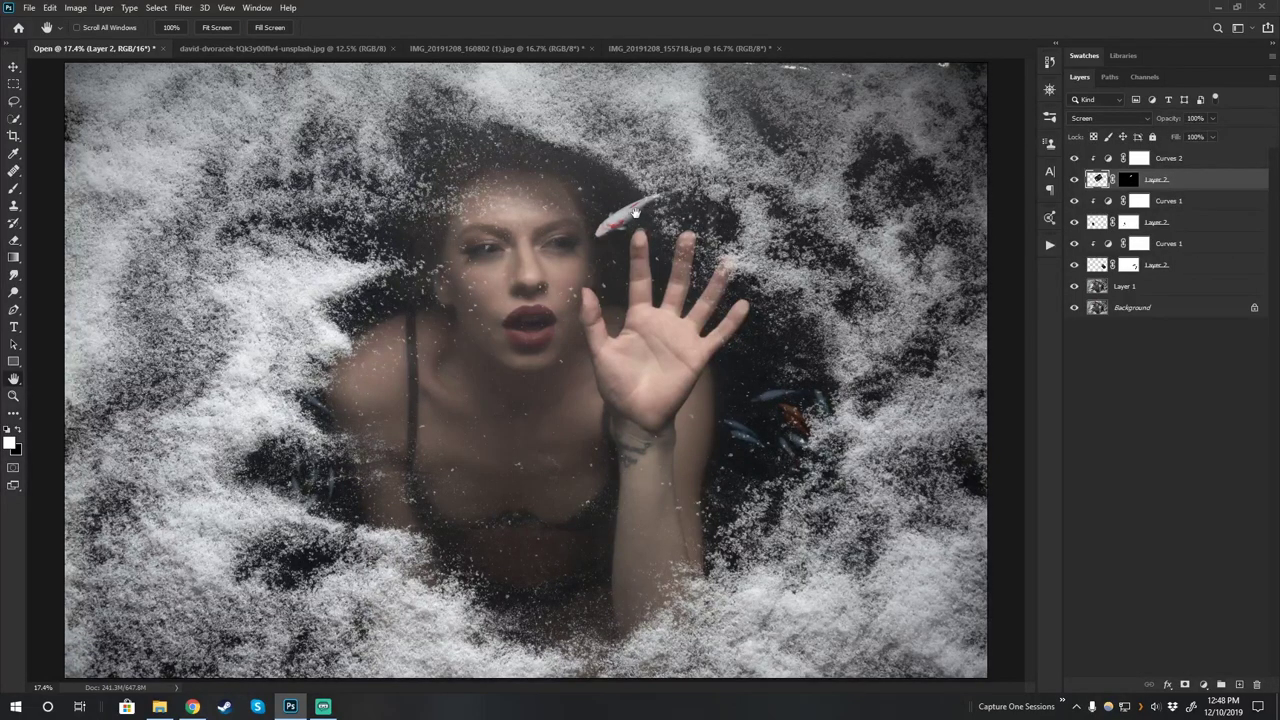
key(x)
key(z)
drag(627, 207, 692, 230)
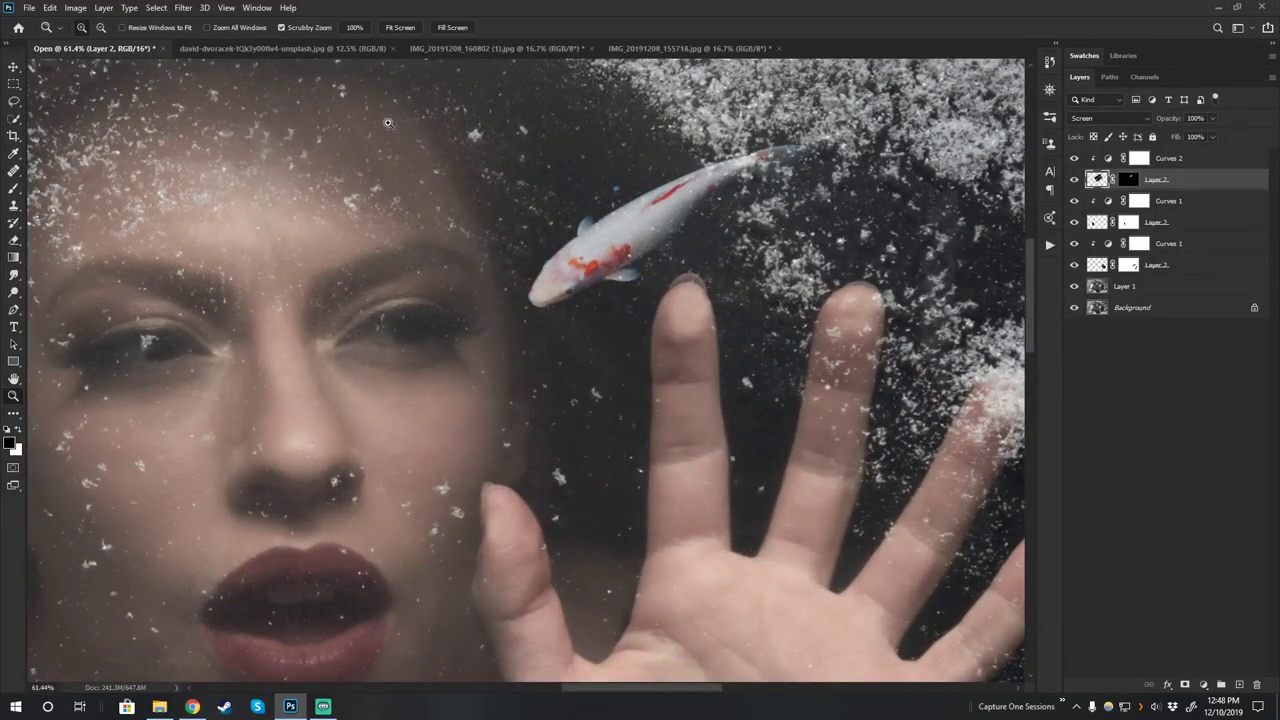
click(183, 7)
mouse_move(250, 160)
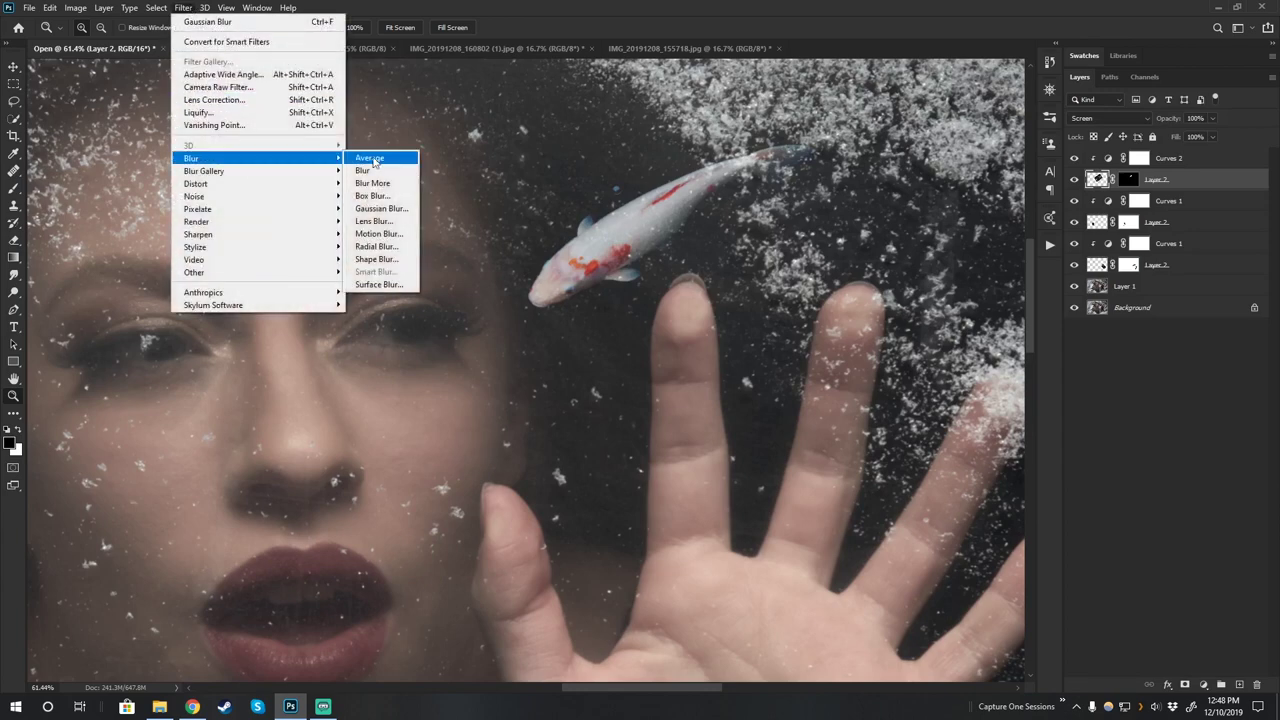
click(381, 208)
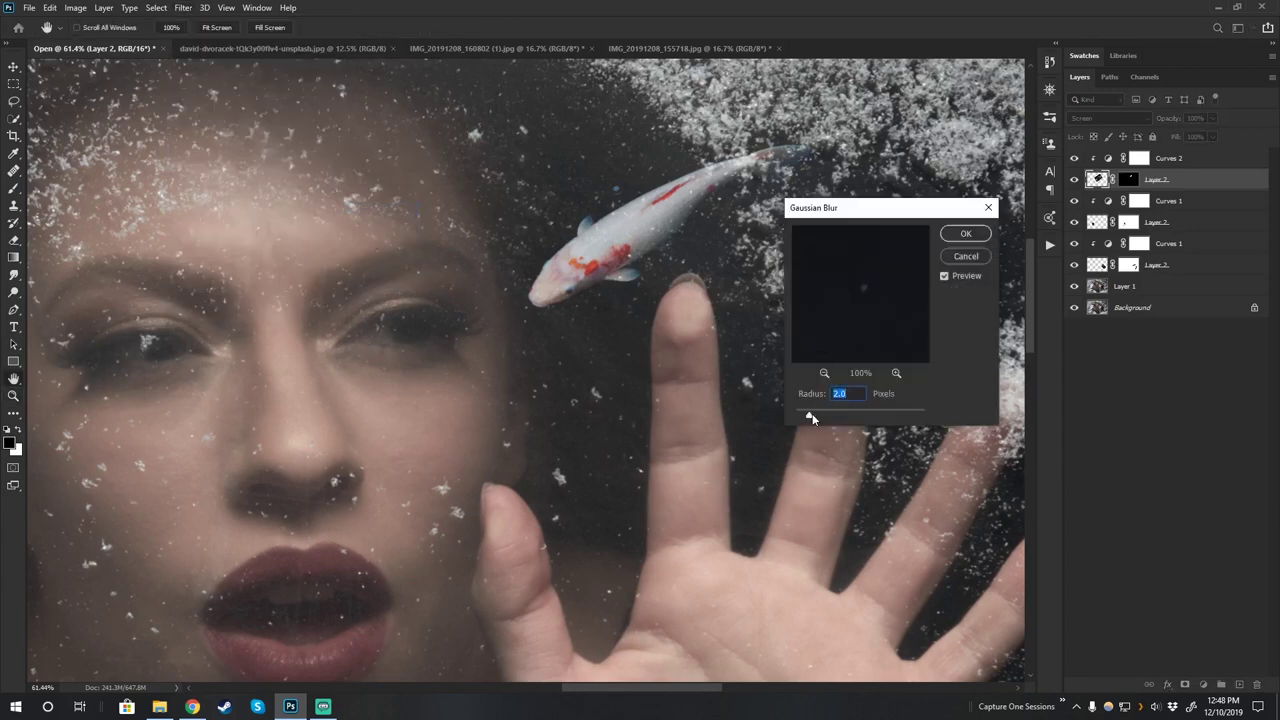
drag(815, 418, 813, 420)
drag(812, 418, 808, 420)
click(979, 238)
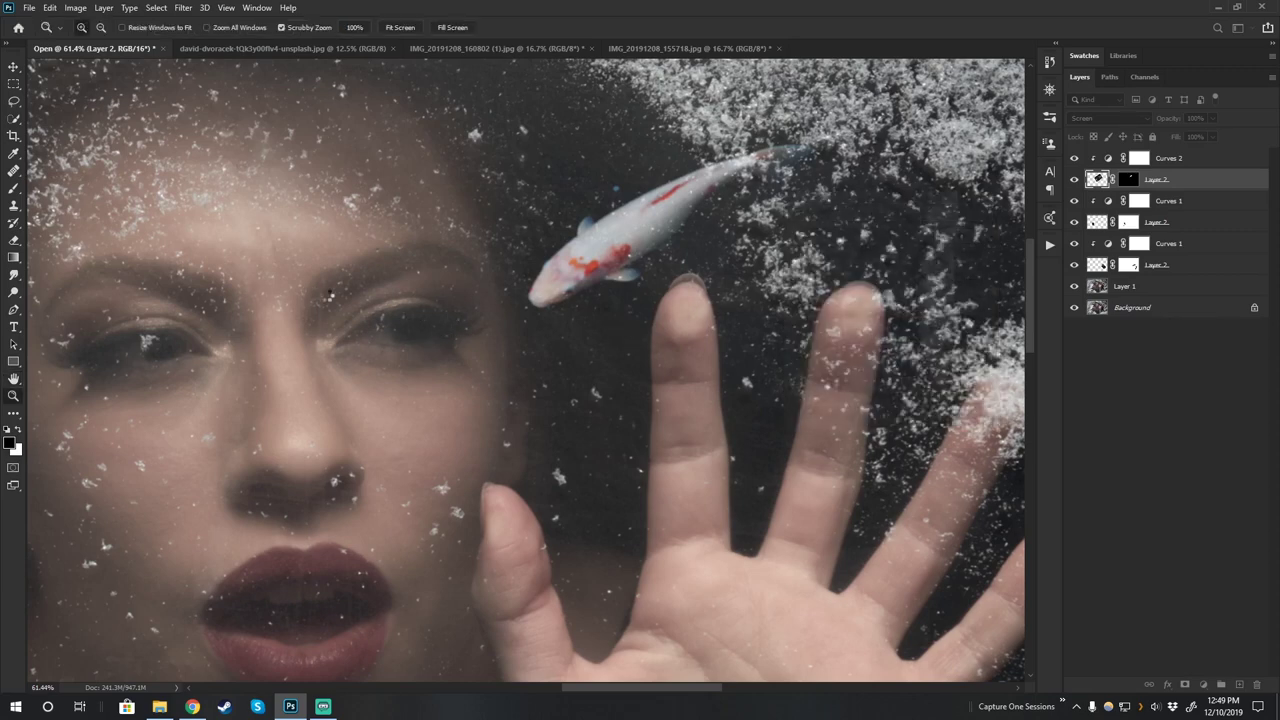
double_click(15, 380)
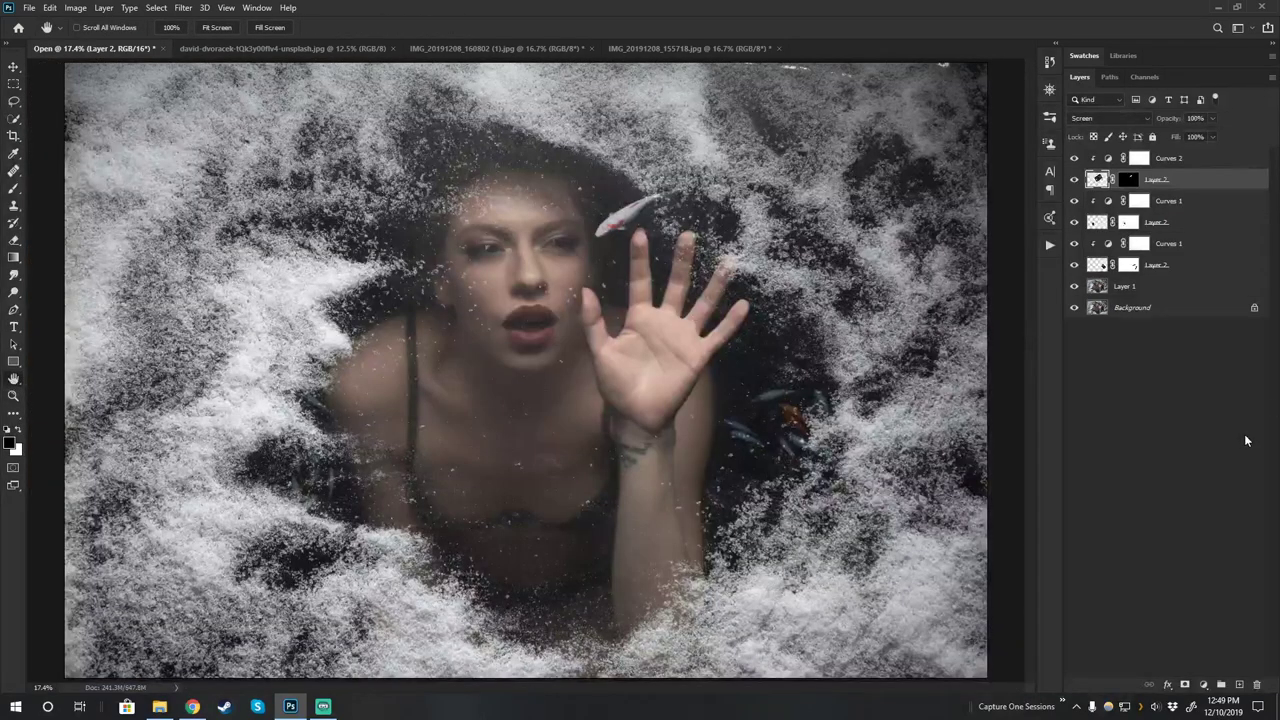
Add a Curves adjustment above Curves 2, lifting the Blue midtones and nudging its black point.
click(1226, 166)
click(1226, 162)
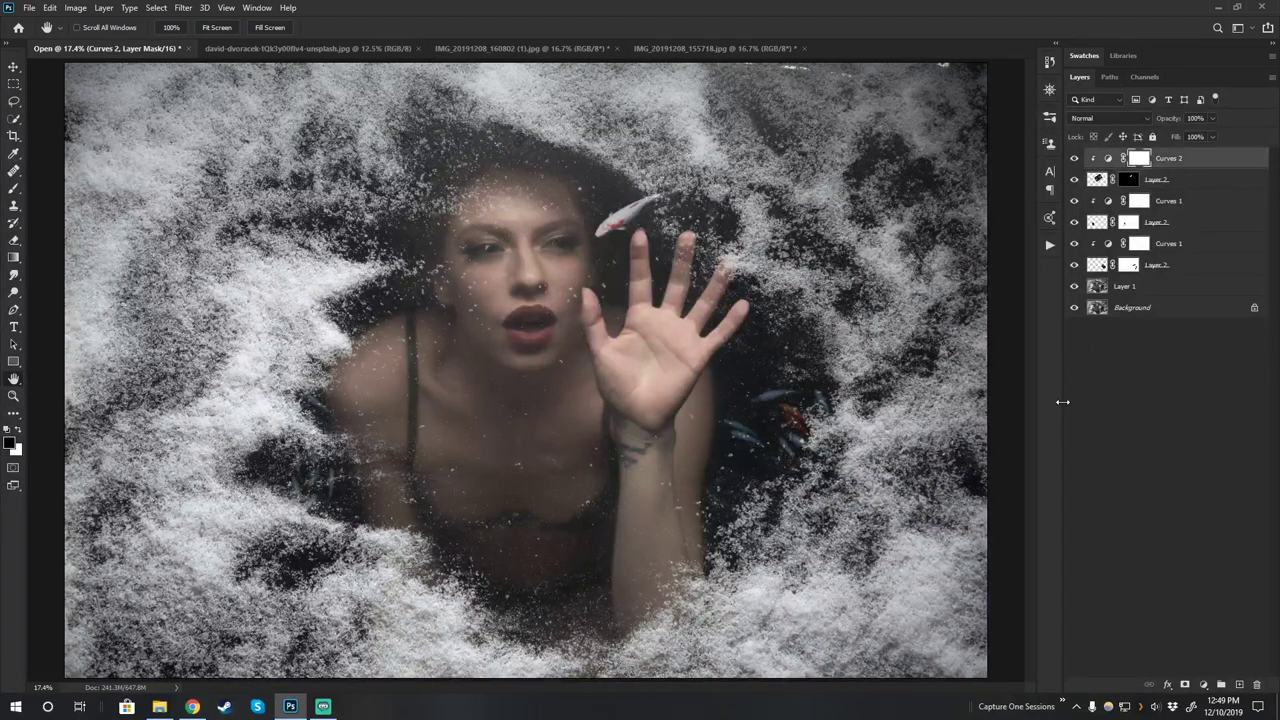
click(1203, 684)
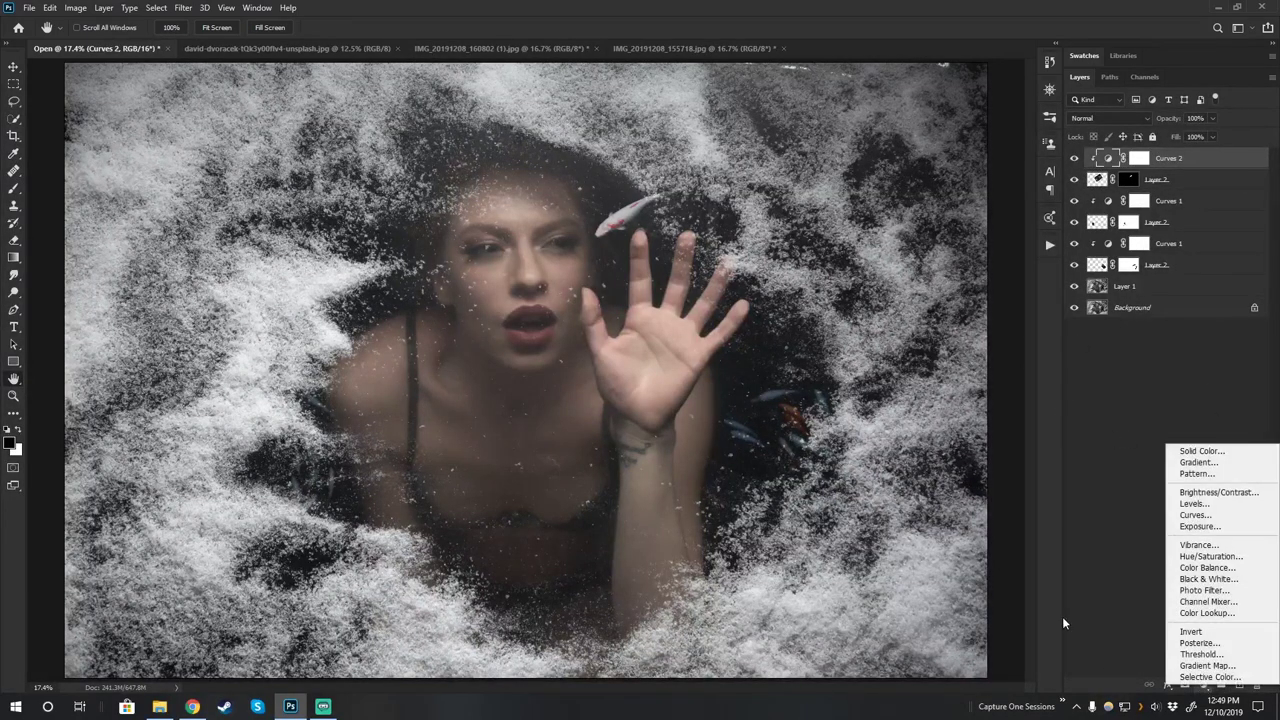
click(1190, 515)
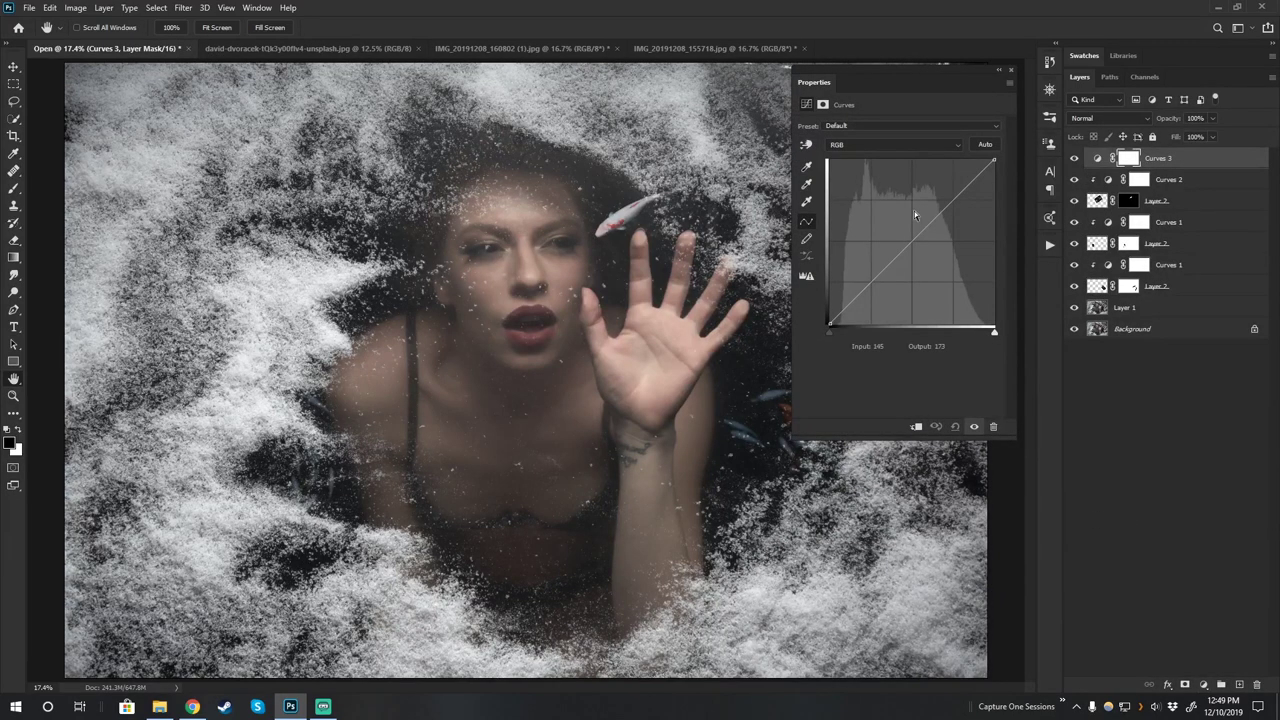
click(890, 145)
click(886, 182)
drag(907, 247, 907, 238)
click(828, 330)
drag(827, 331, 828, 334)
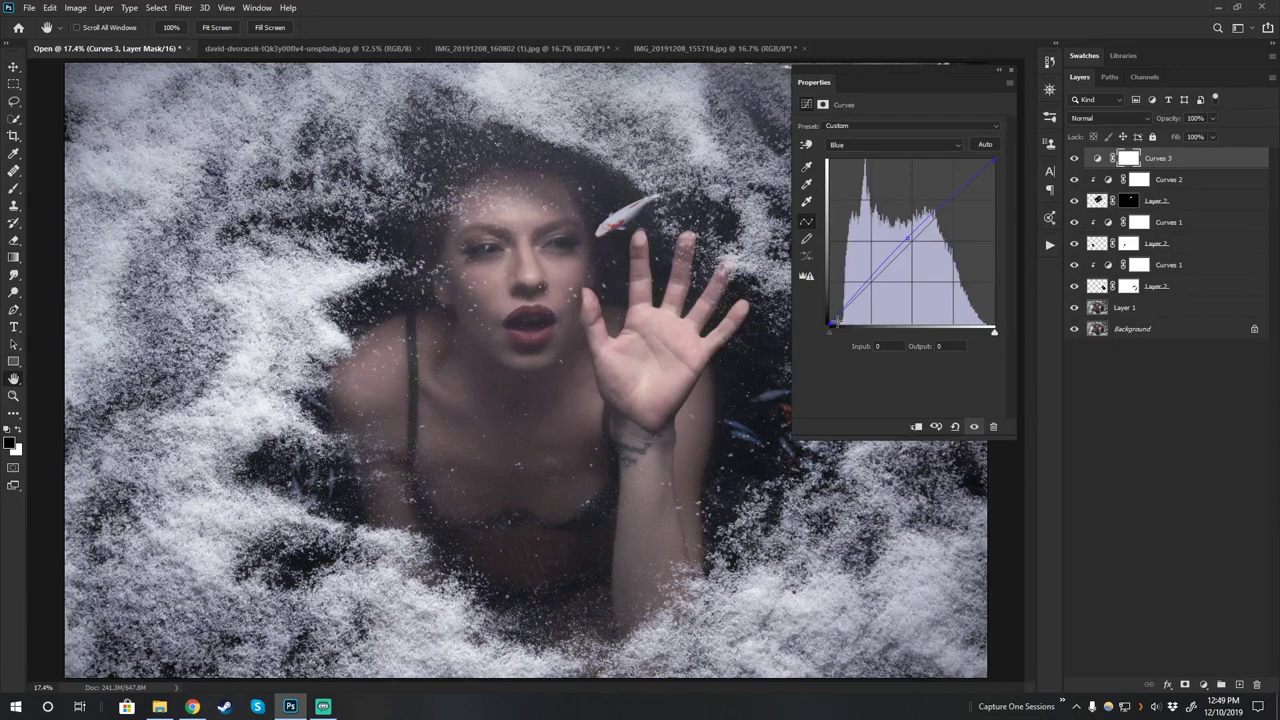
On the RGB curve, lift the black point to fade shadows and slightly darken midtones.
click(952, 142)
click(940, 157)
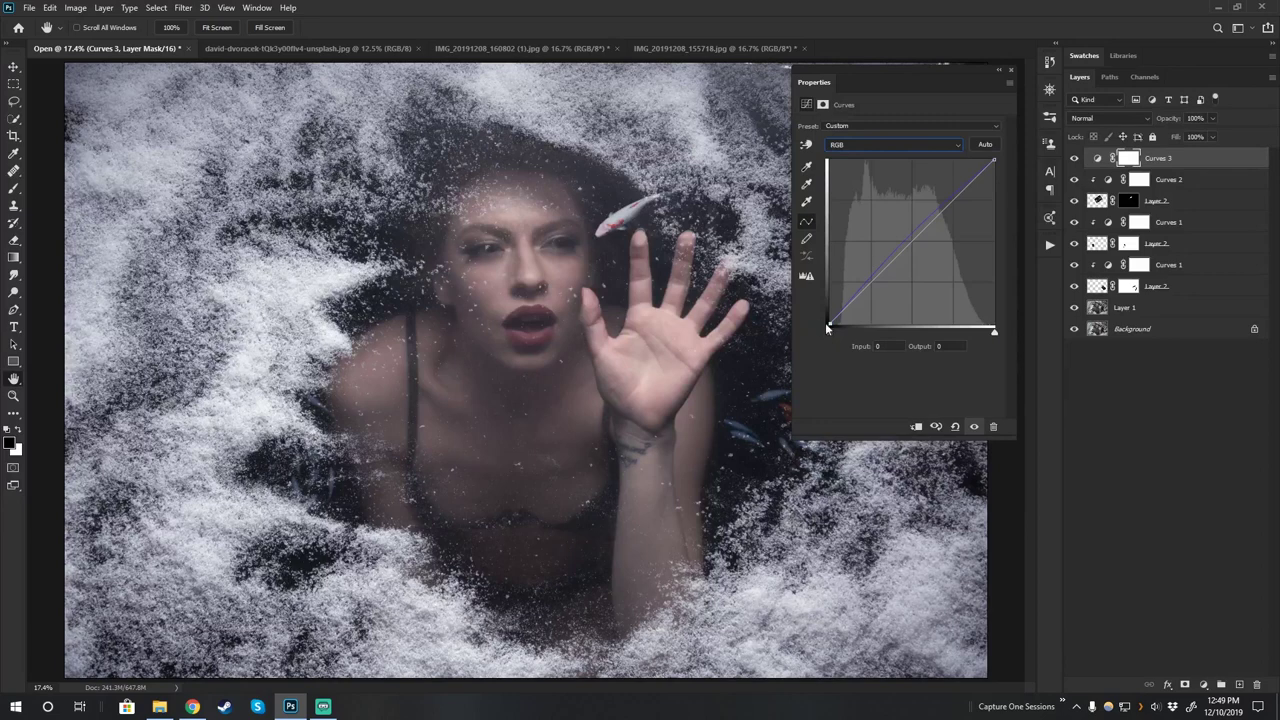
drag(828, 327, 822, 322)
drag(907, 245, 907, 251)
drag(944, 213, 941, 211)
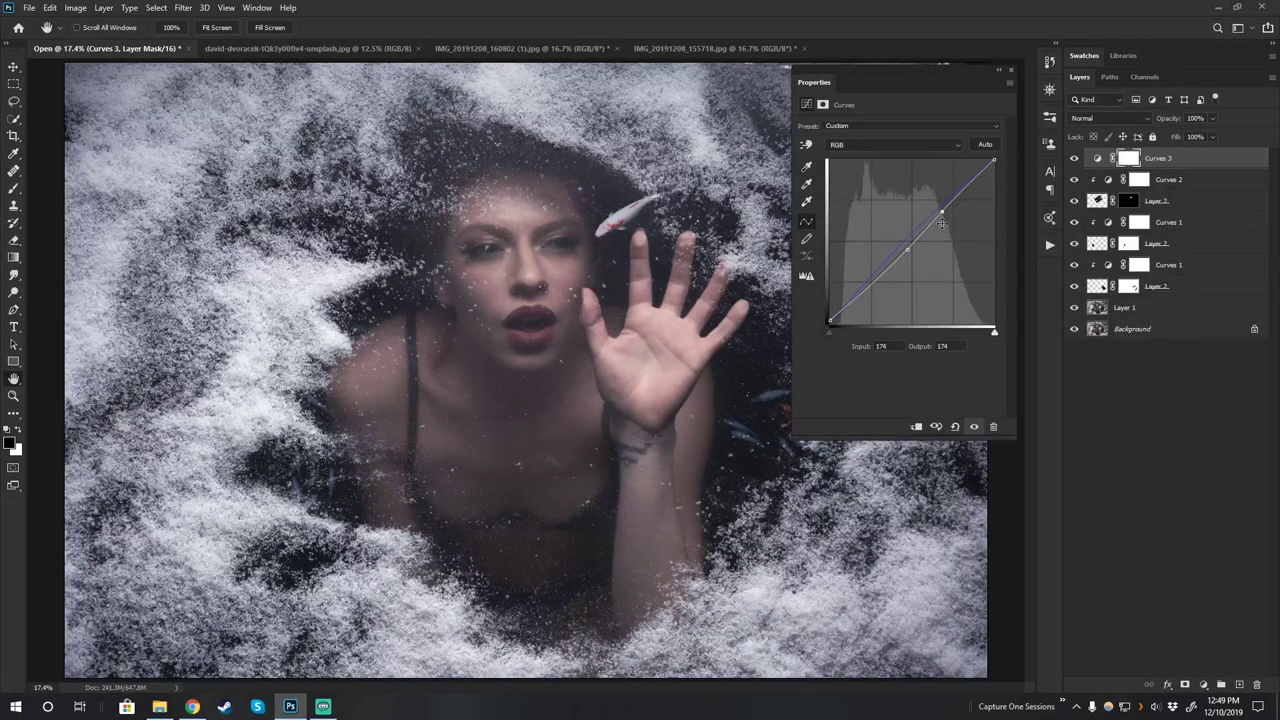
Lower the Red midtones to cool the image, mapping input 131 to 118.
click(921, 146)
click(912, 158)
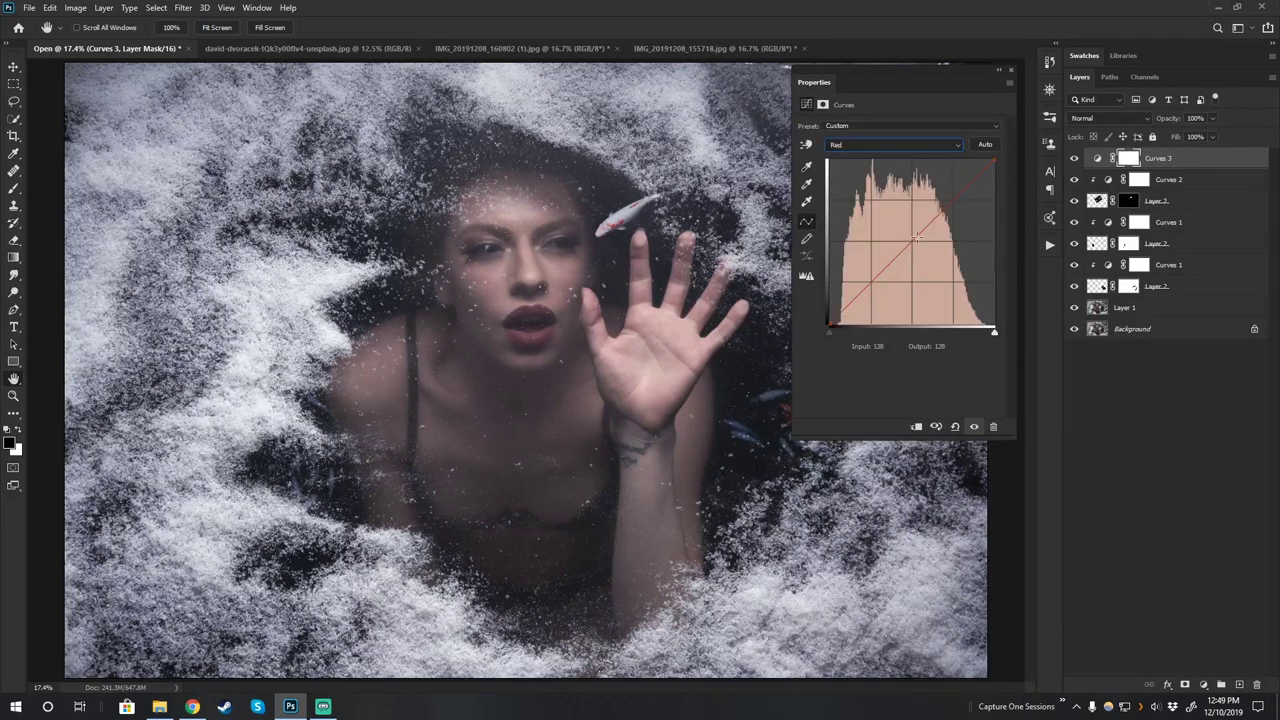
mouse_move(912, 242)
mouse_down()
mouse_move(905, 230)
mouse_move(912, 246)
mouse_up()
drag(912, 246, 913, 247)
click(1011, 73)
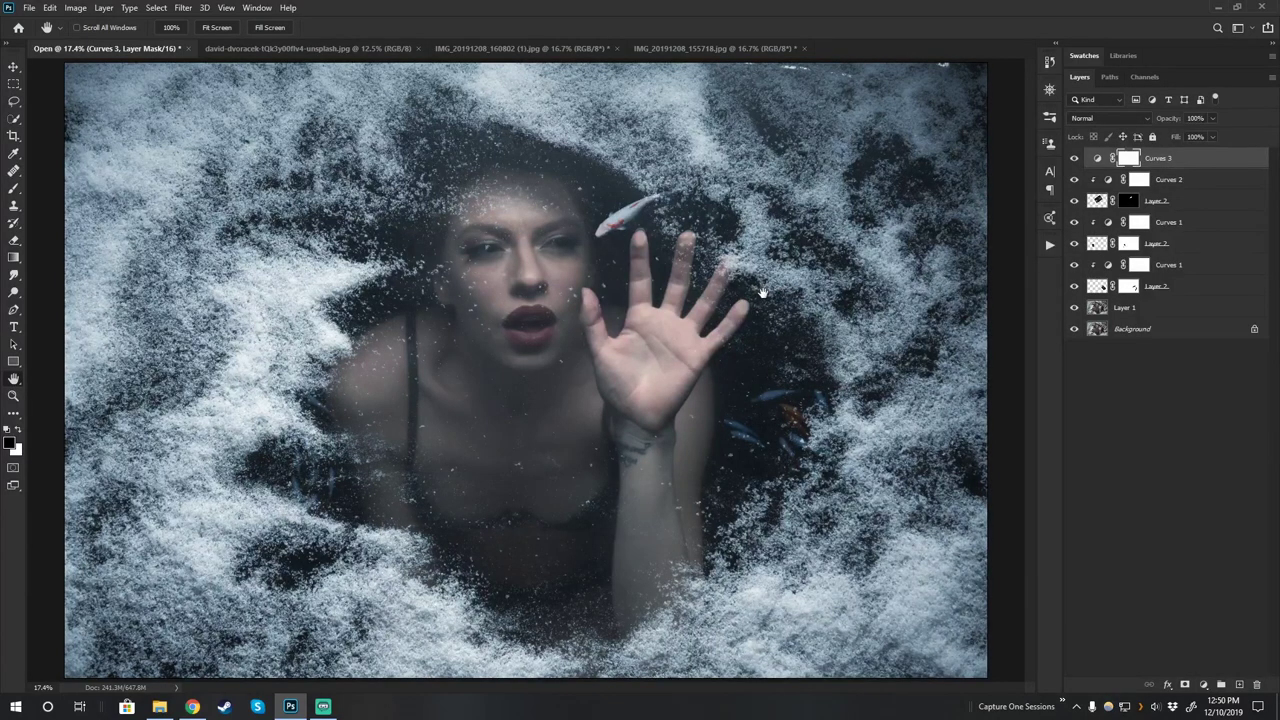
click(1158, 315)
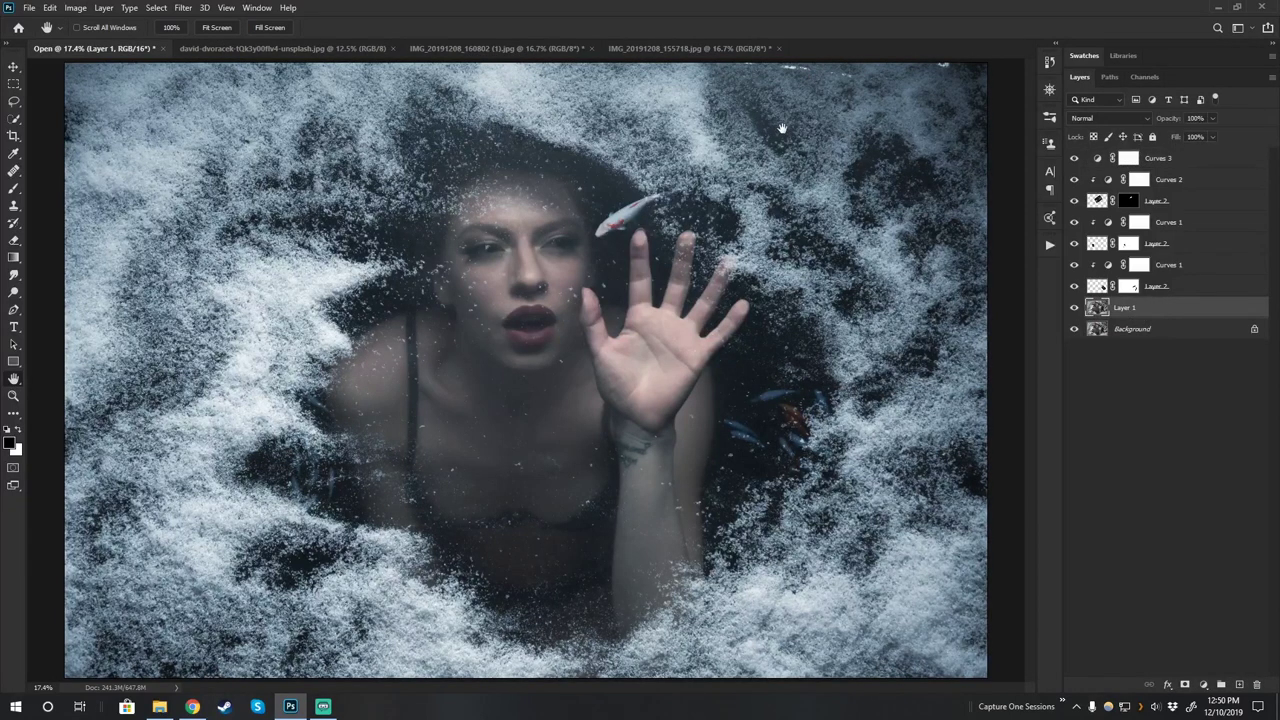
key(j)
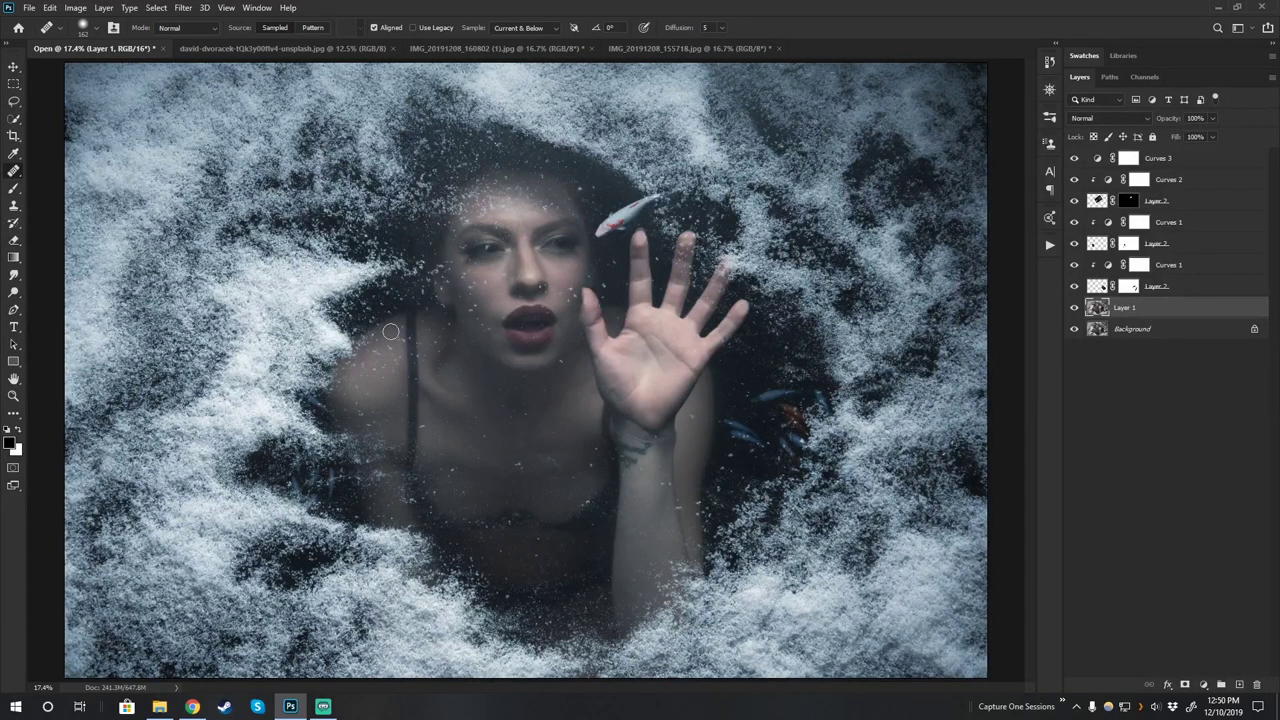
drag(453, 390, 449, 393)
key(h)
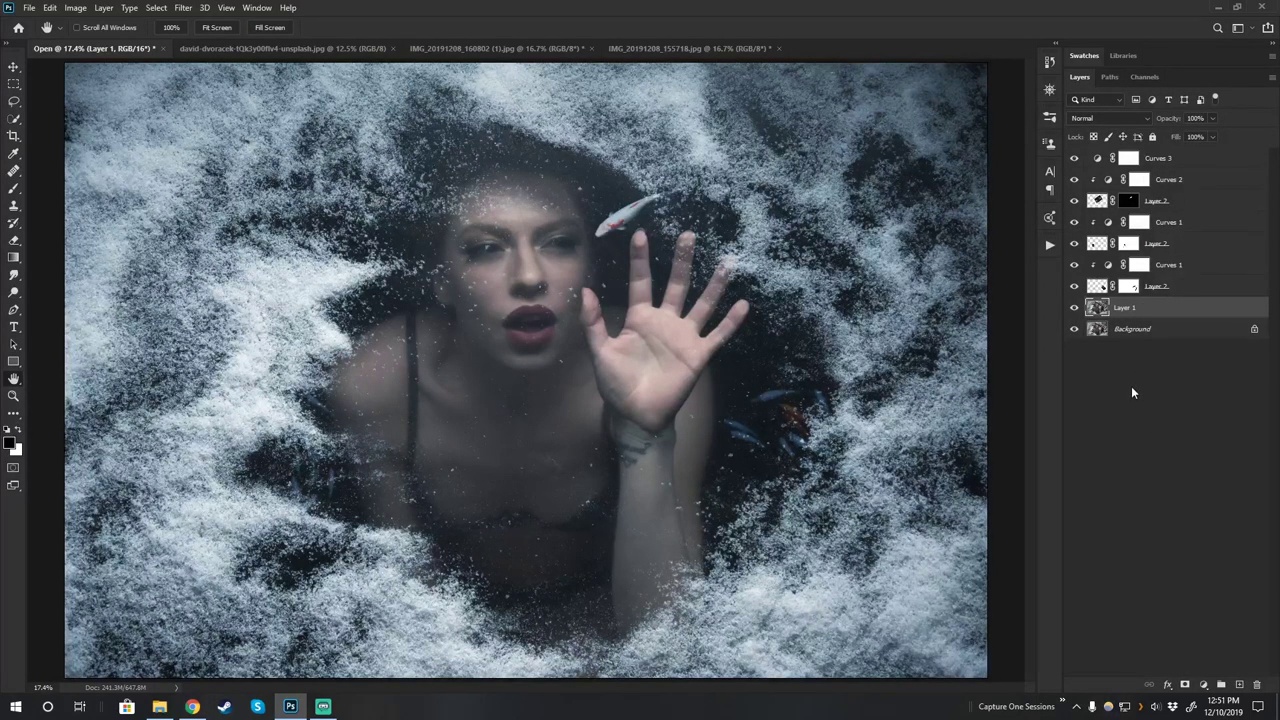
Rename the Curves 3 layer to 'color grade'.
double_click(1158, 160)
text(color grade)
key(Return)
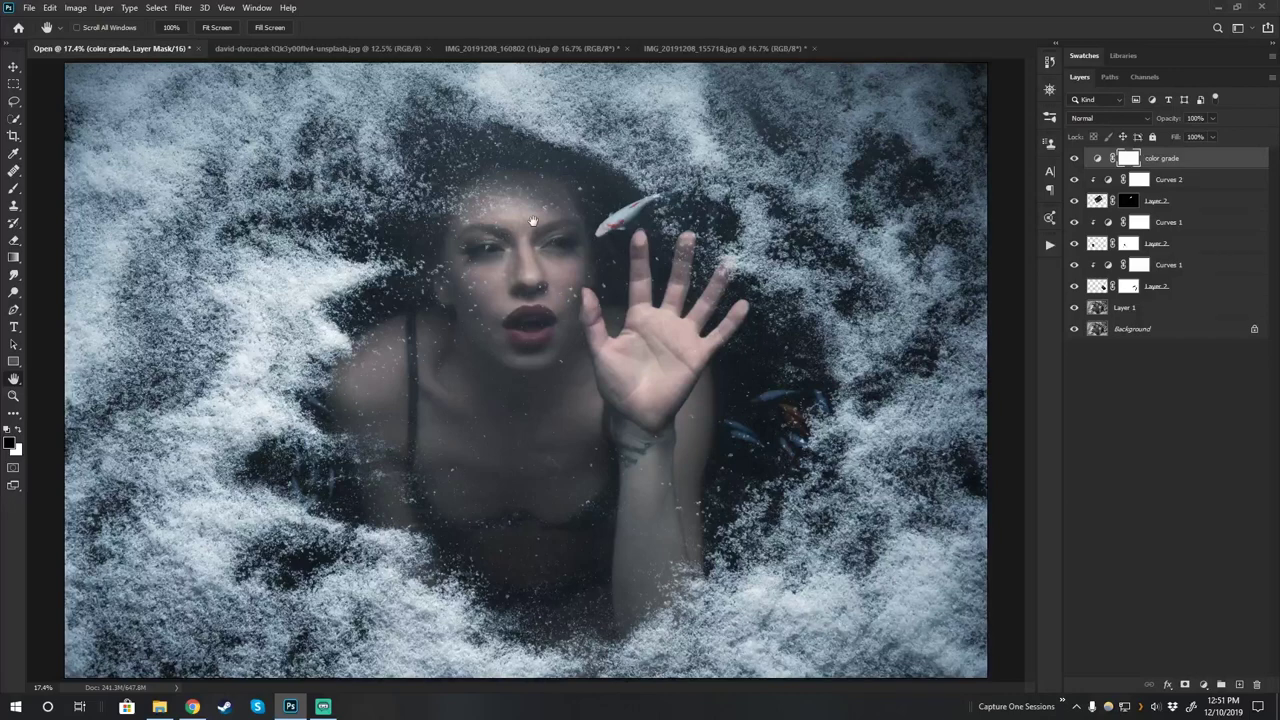
Group Curves 2 and the koi layers below it into a new group.
click(1207, 181)
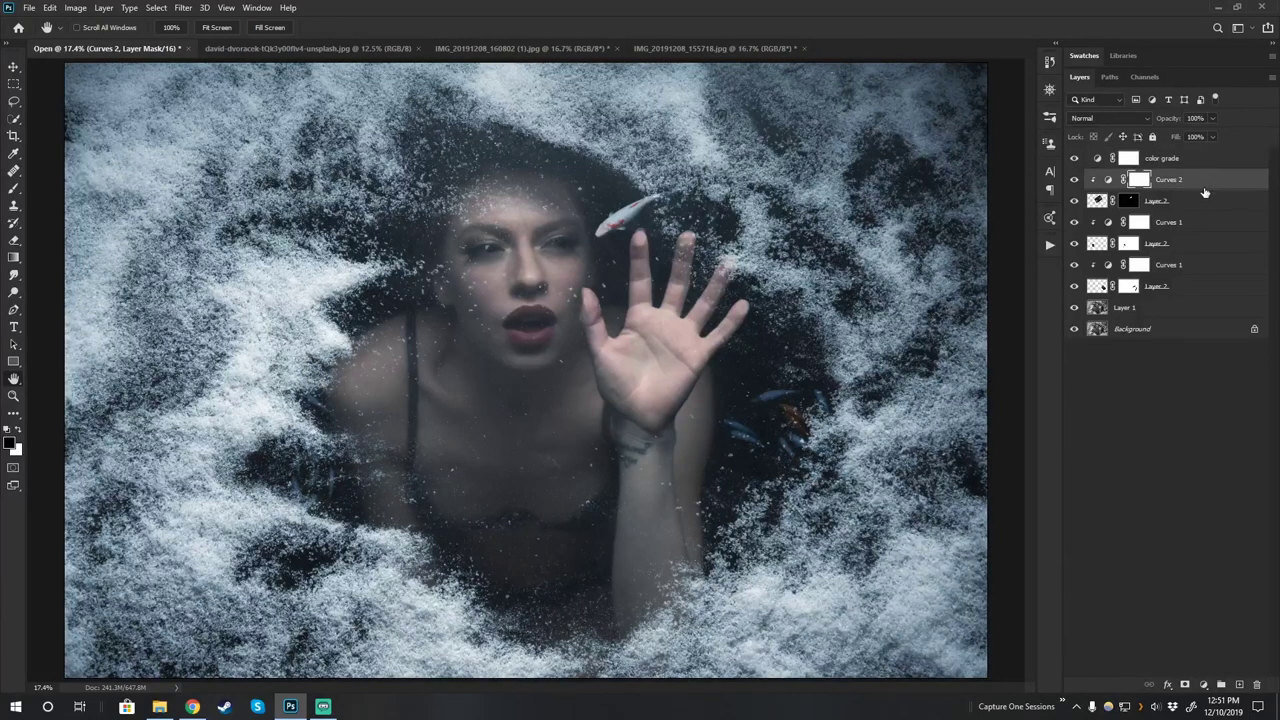
shift+click(1195, 288)
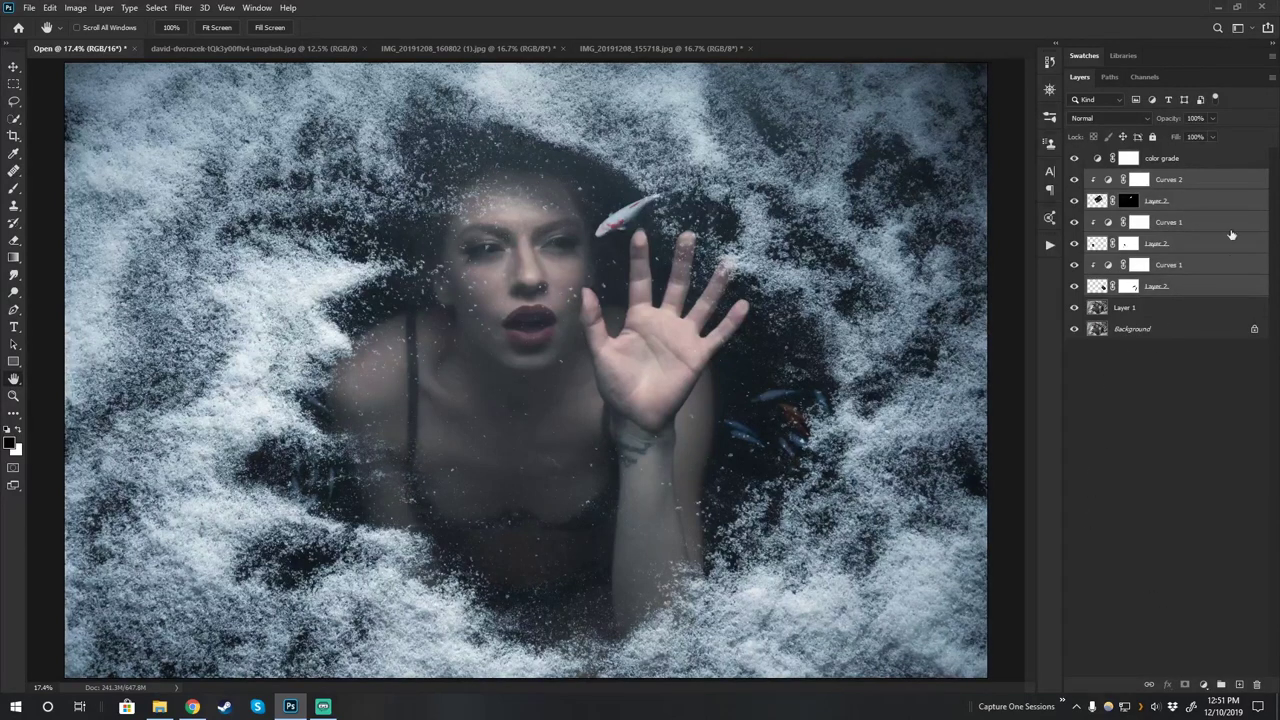
click(1210, 202)
click(1222, 180)
shift+click(1203, 293)
click(1221, 685)
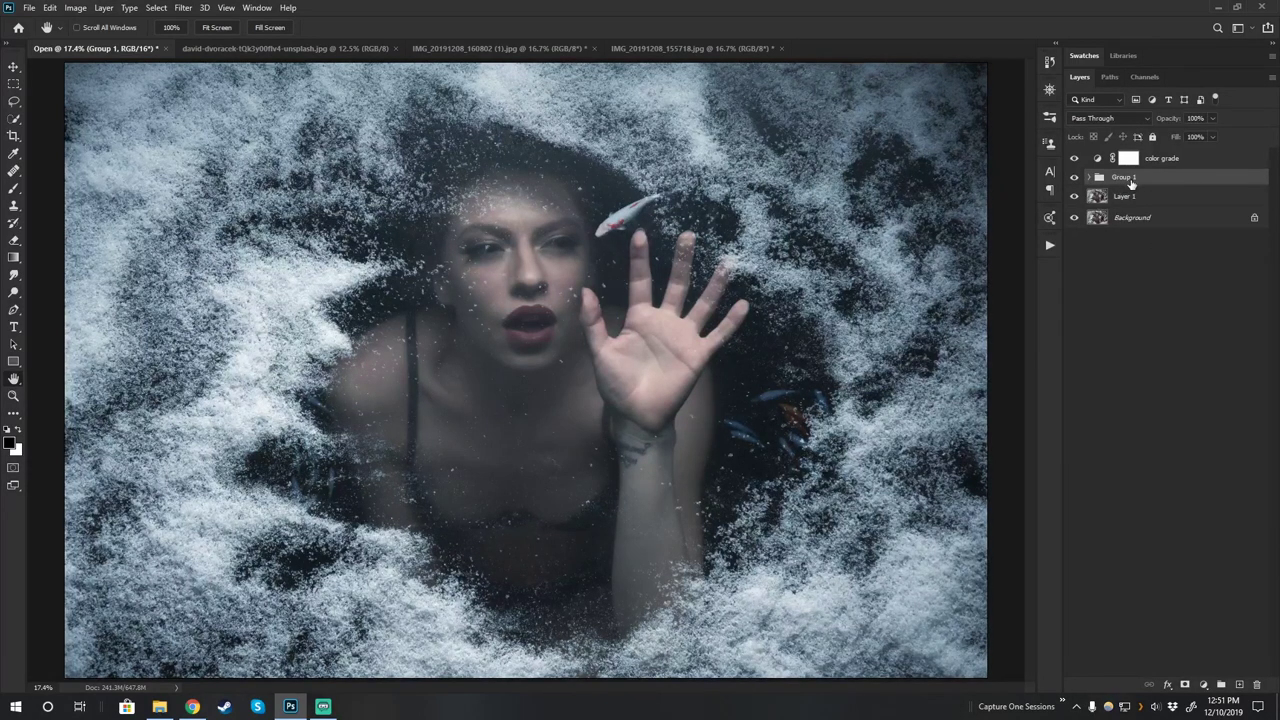
Rename the new group to 'fish' and toggle its visibility to compare.
double_click(1124, 177)
text(fish)
key(Return)
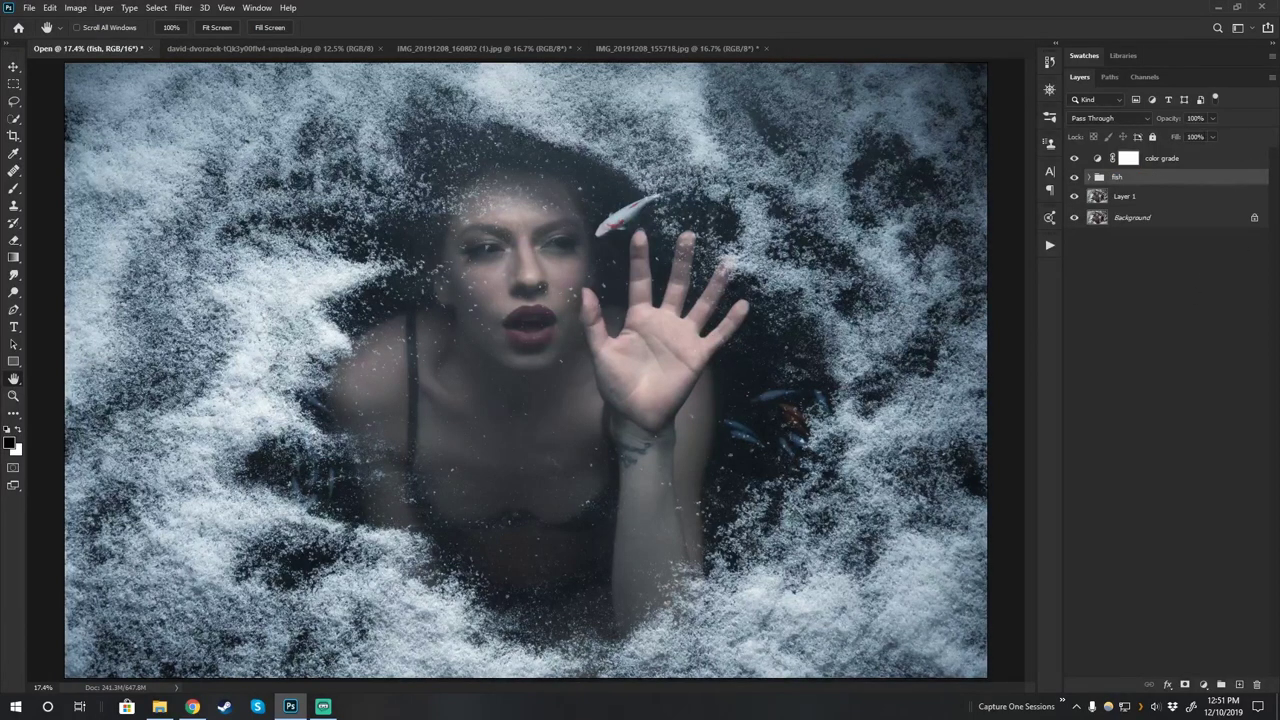
click(1074, 177)
click(1074, 177)
Group the four lower koi and Curves layers as 'lower fish'.
click(1090, 177)
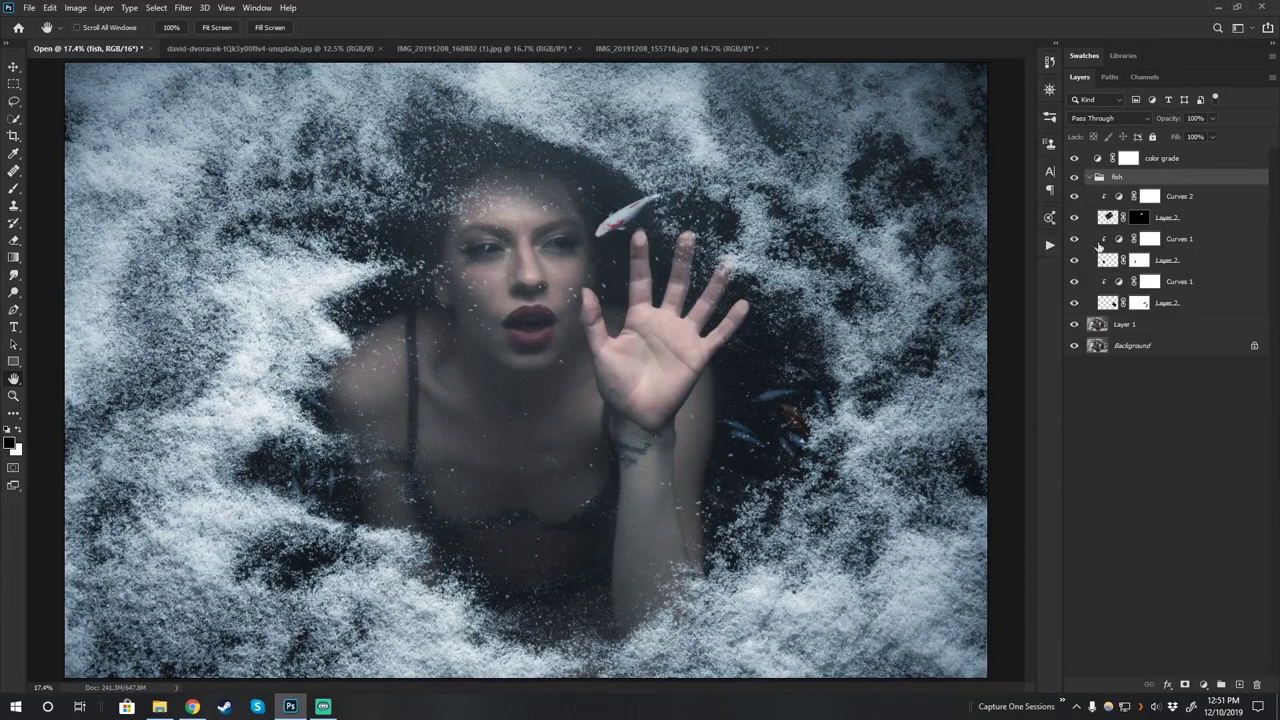
click(1201, 245)
shift+click(1208, 305)
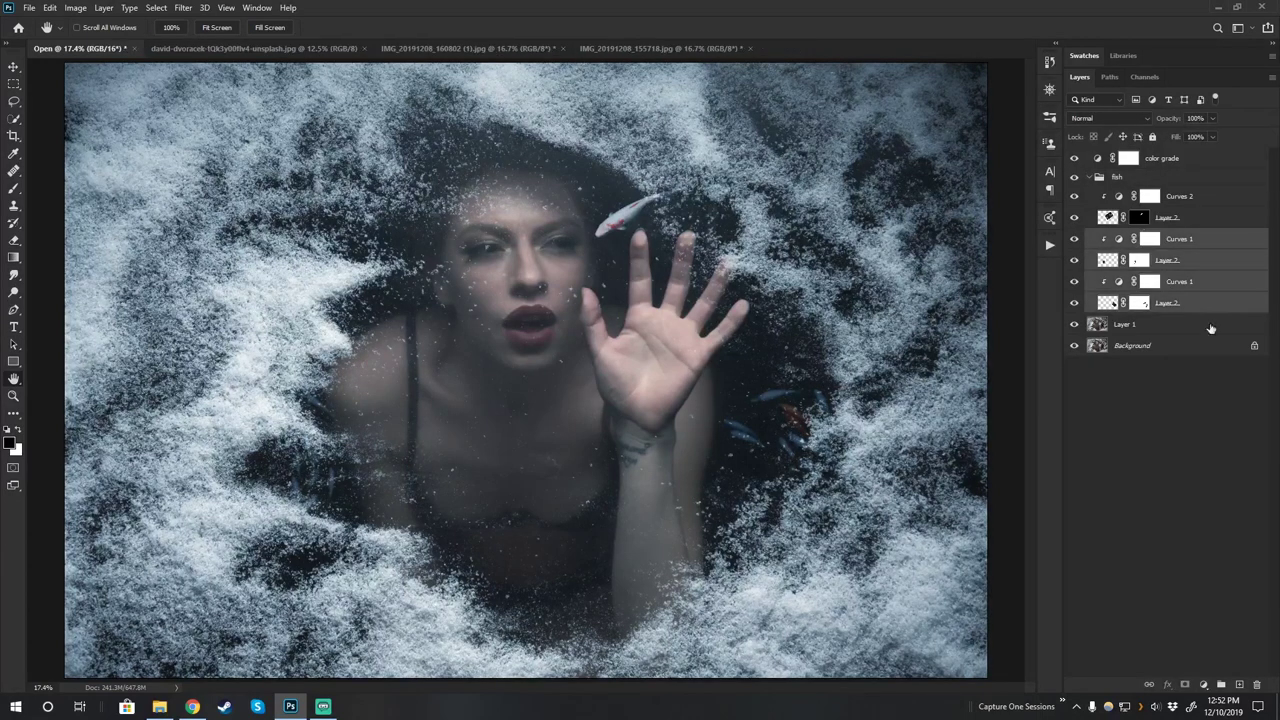
click(1221, 685)
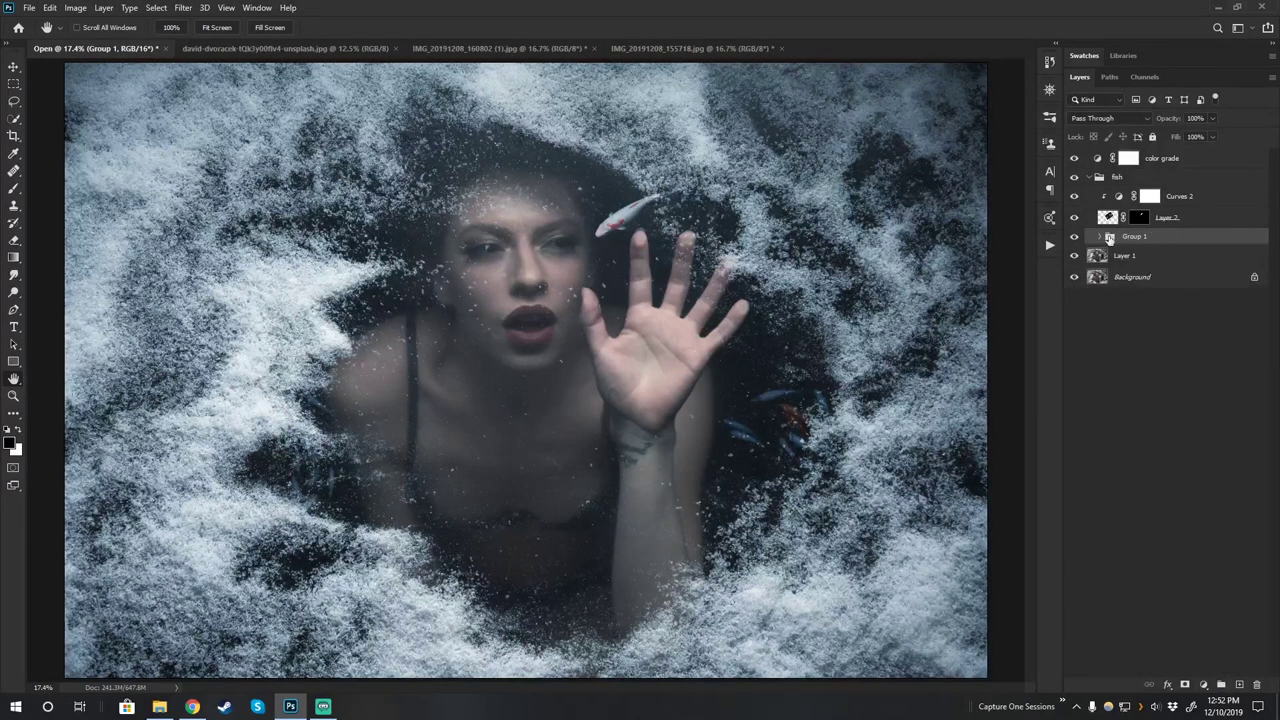
text(lower fish)
key(Return)
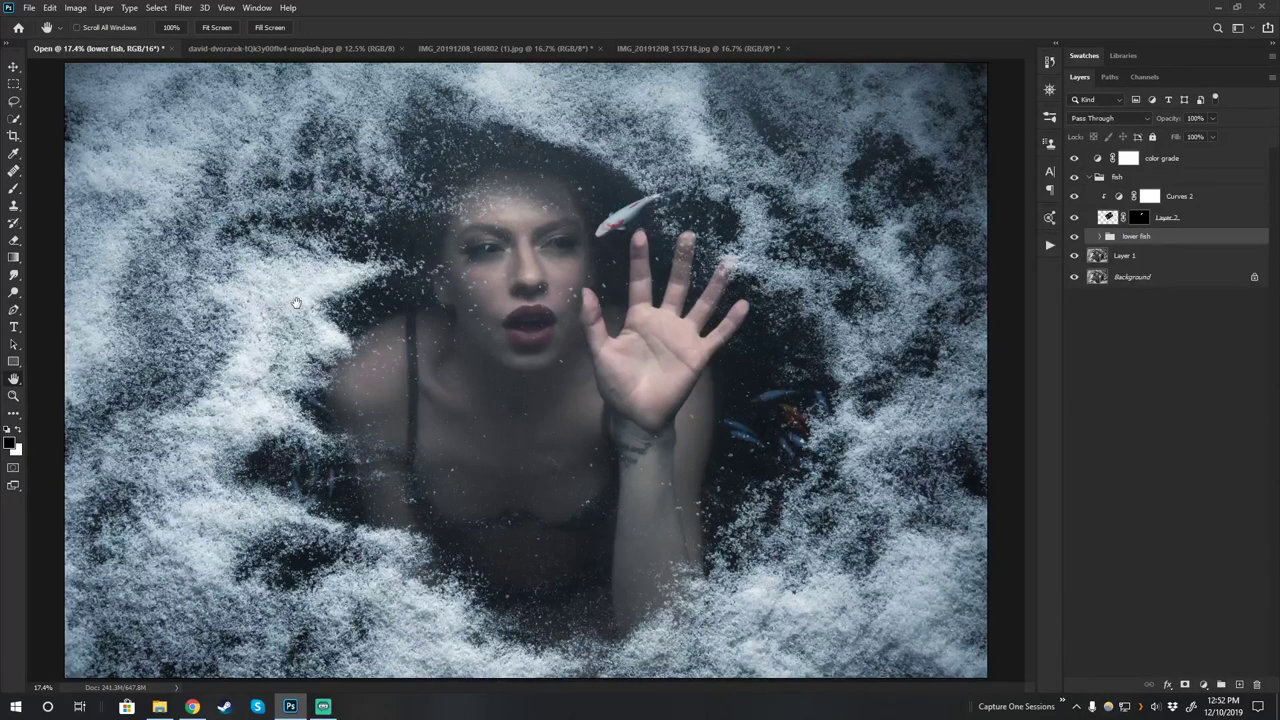
Rename the top Layer 2 koi layer to 'upper fish'.
double_click(1170, 217)
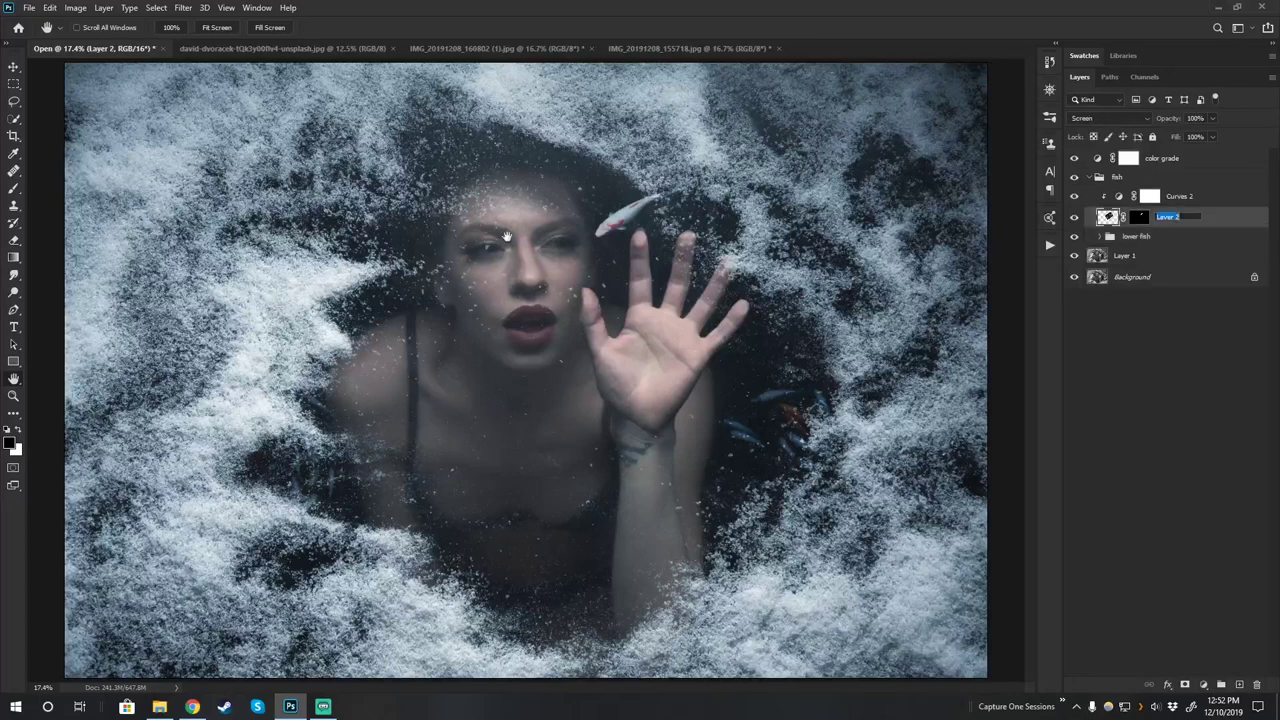
text(upper fish)
key(Return)
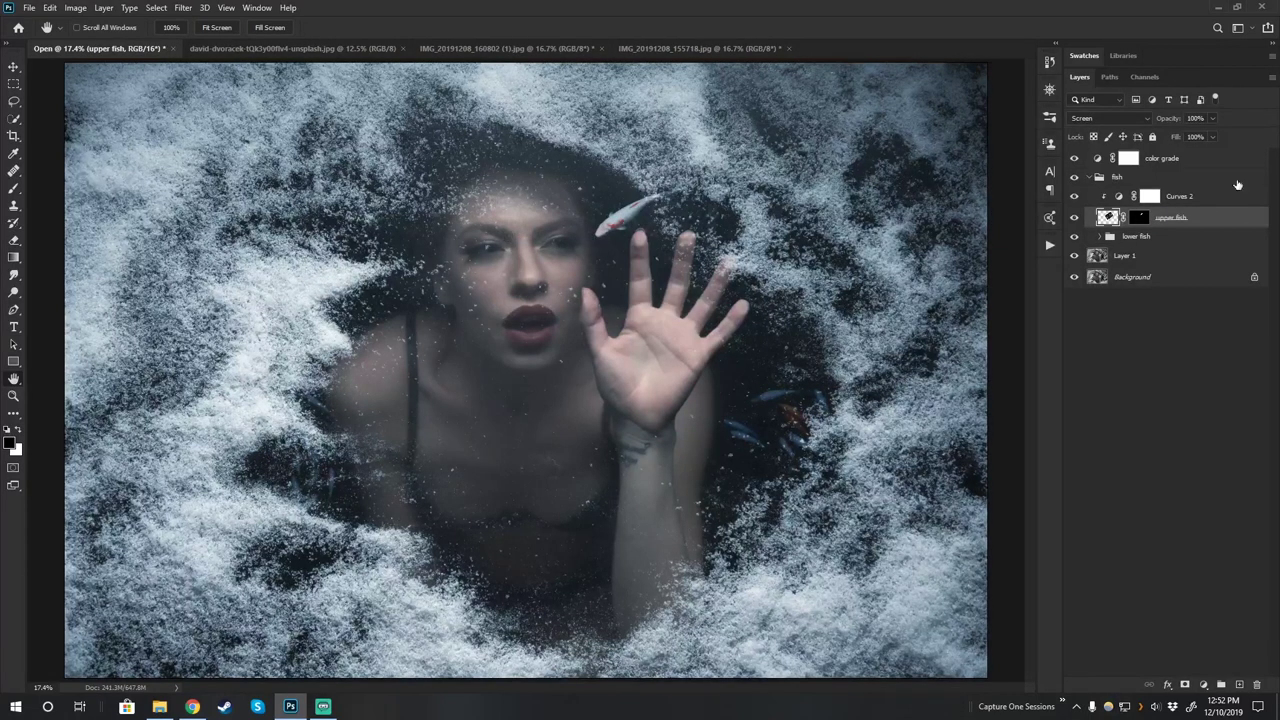
shift+click(1198, 204)
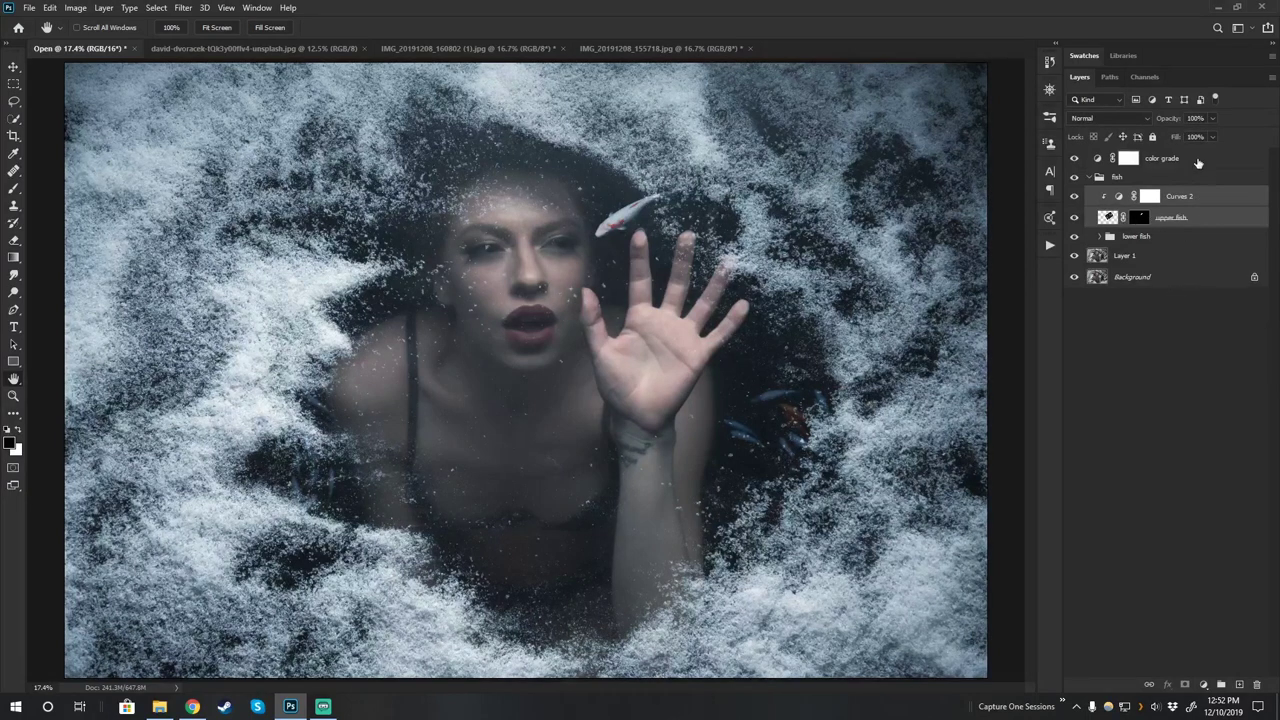
click(1156, 361)
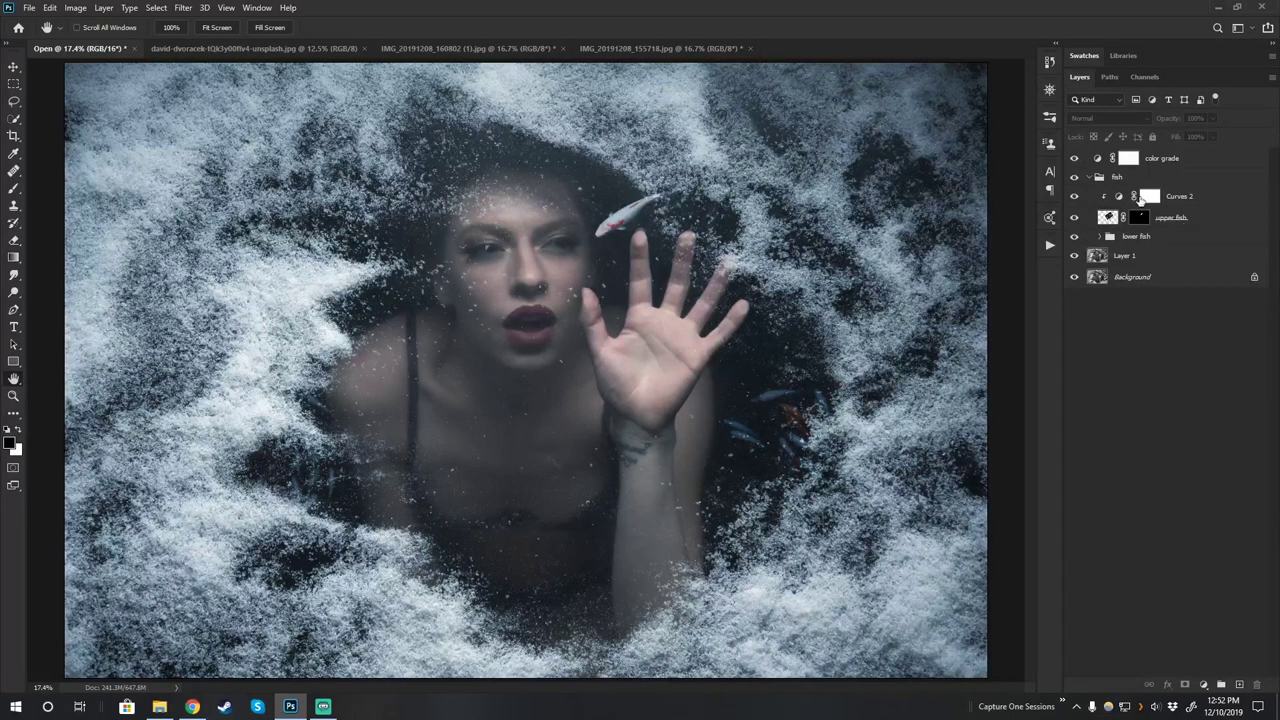
Expand lower fish and select its two Layer 2 koi layers.
click(1099, 236)
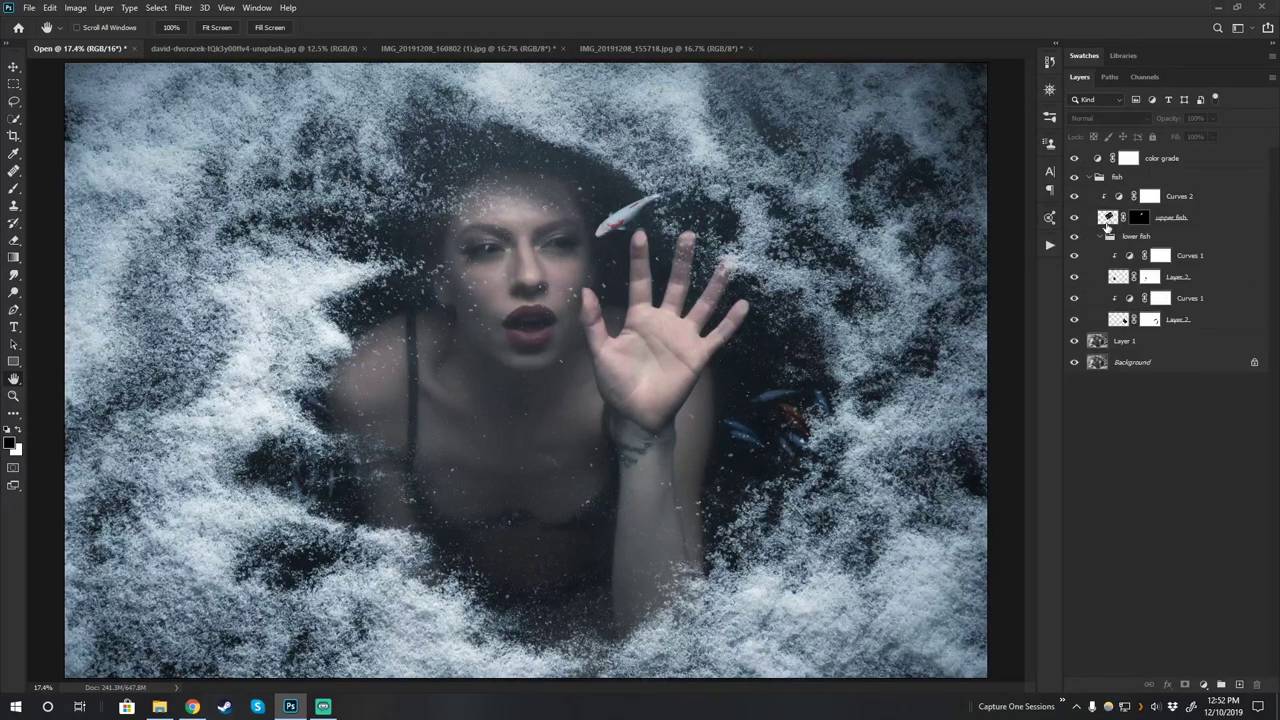
click(1222, 258)
click(1213, 280)
ctrl+click(1224, 321)
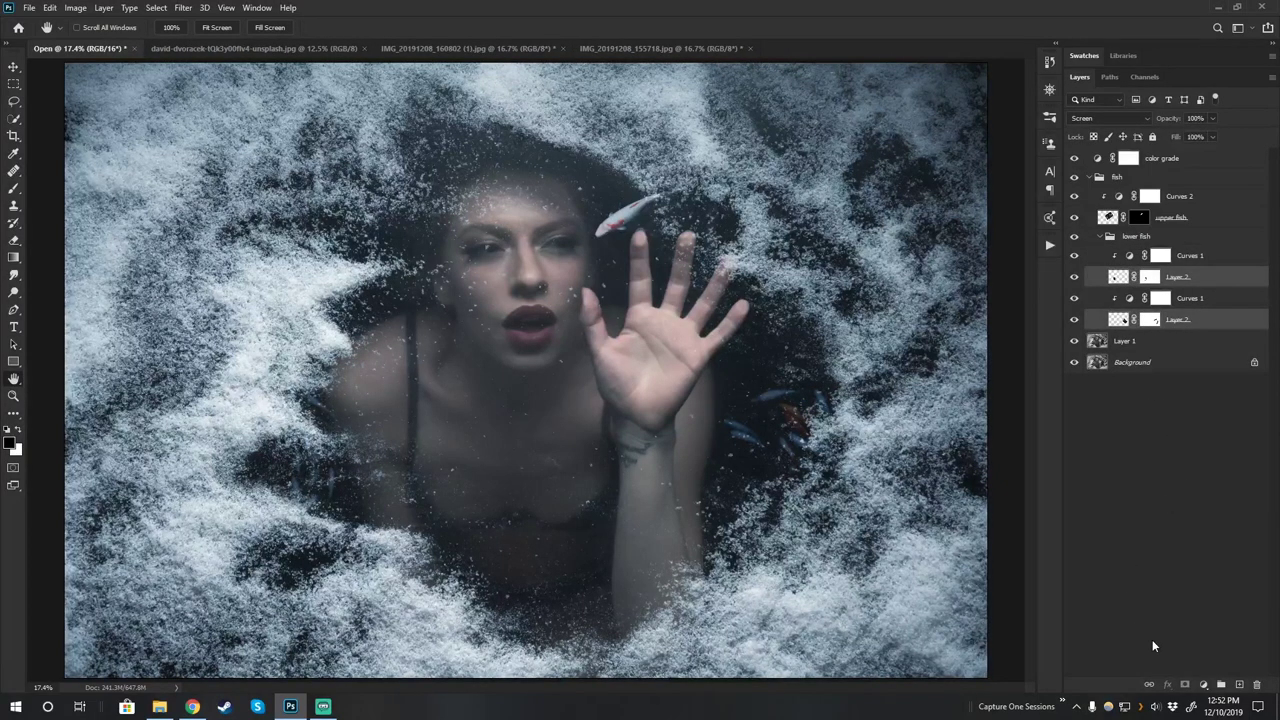
Link the two Layer 2 koi layers, shift them, then move each individually up and left.
click(1149, 684)
key(v)
drag(557, 374, 590, 385)
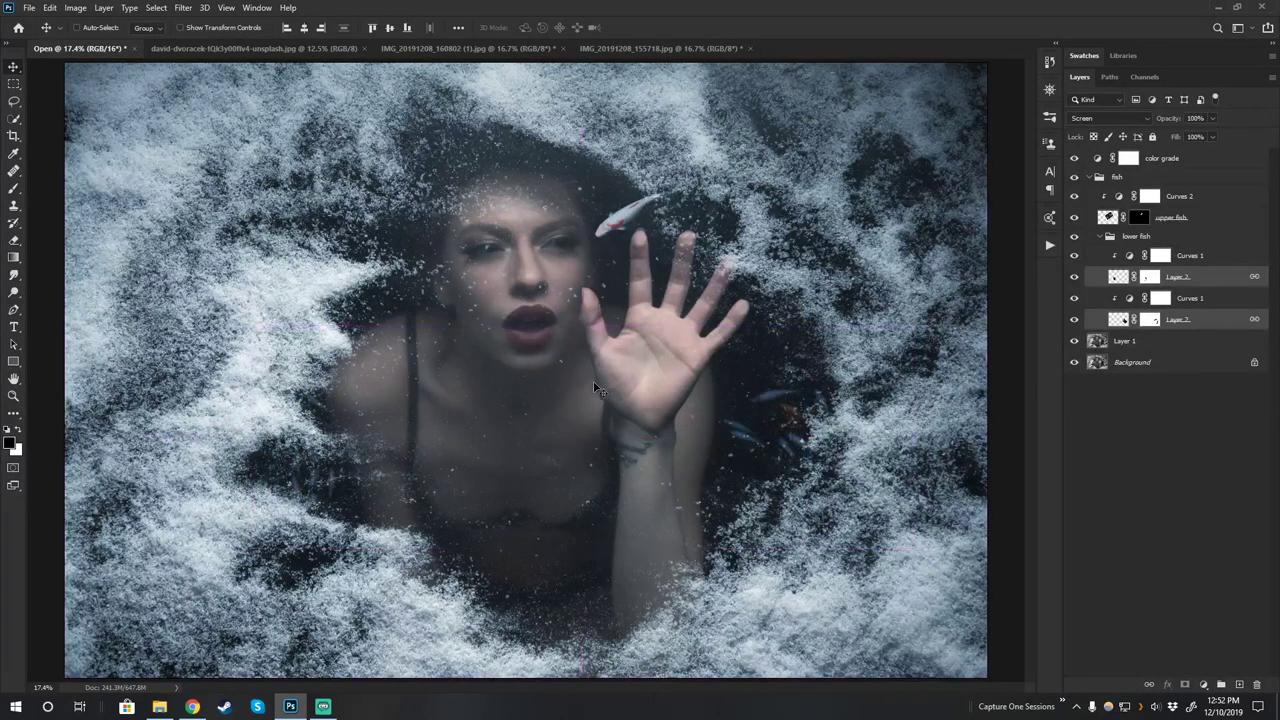
shift+click(1255, 276)
drag(634, 391, 609, 372)
click(1193, 380)
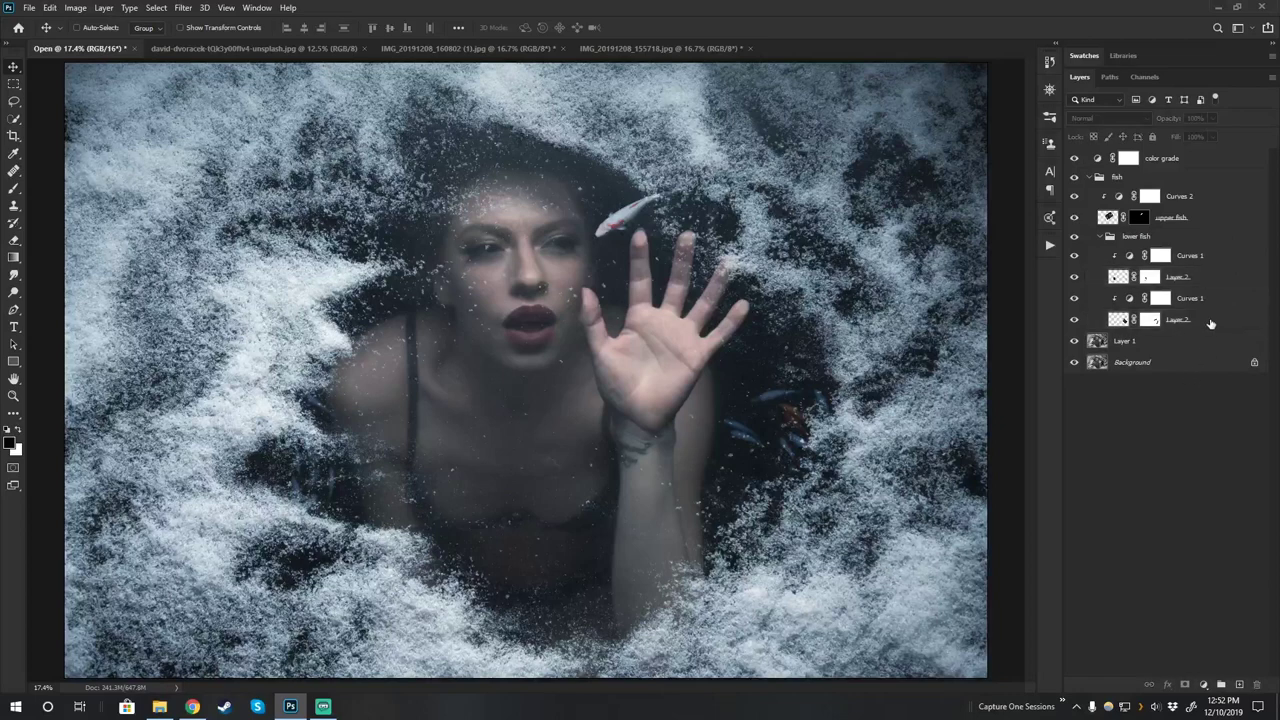
click(1211, 281)
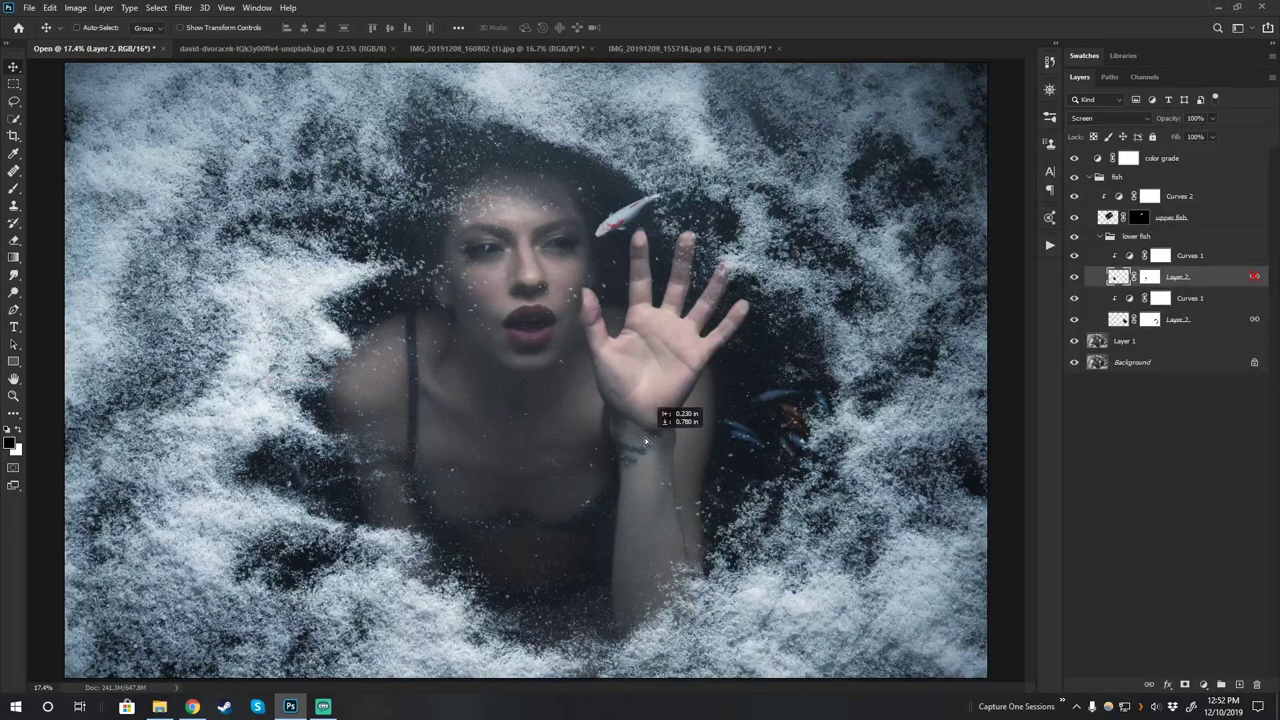
drag(644, 438, 646, 439)
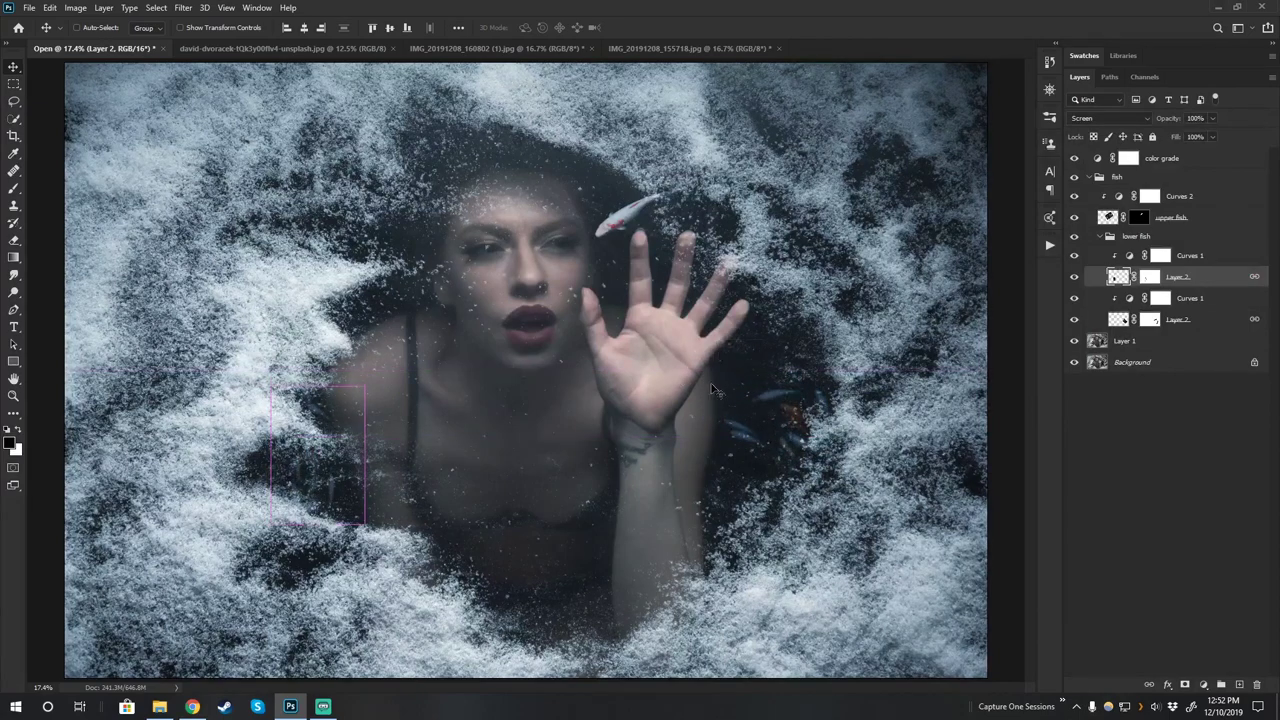
Check the upper fish mask, relink the koi, and move the lower fish group up-left.
shift+click(1254, 277)
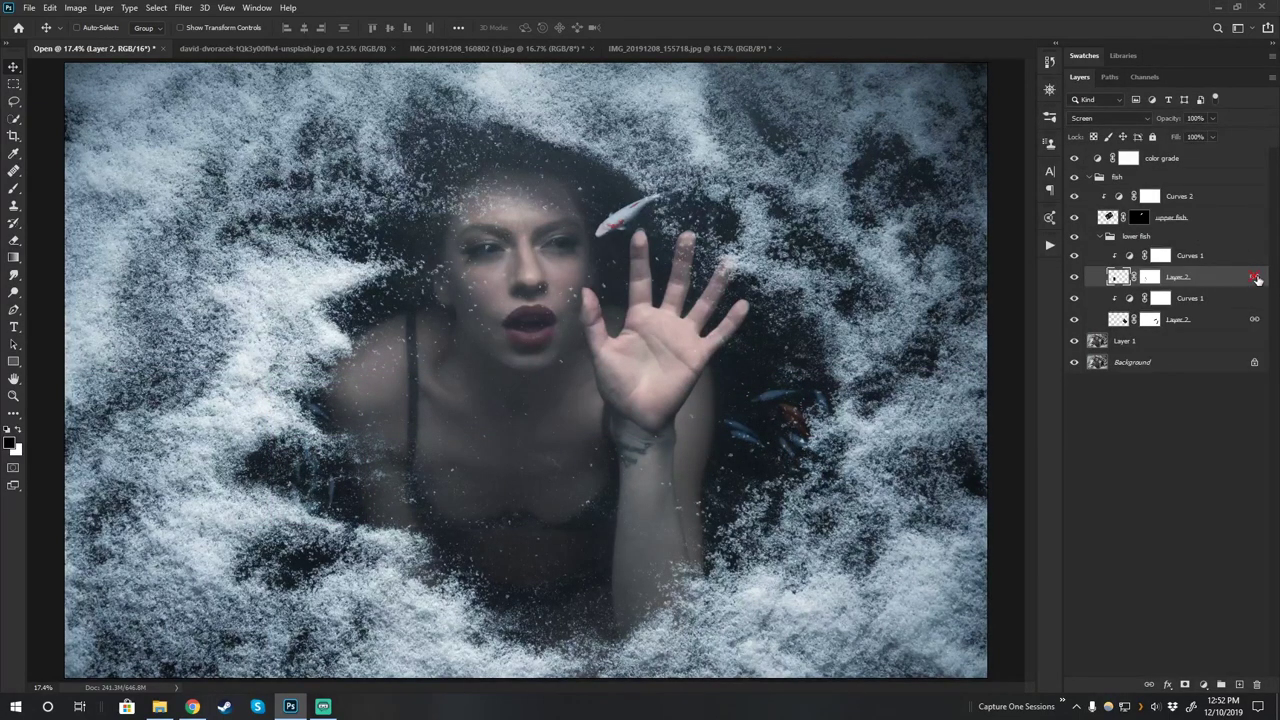
shift+click(1138, 218)
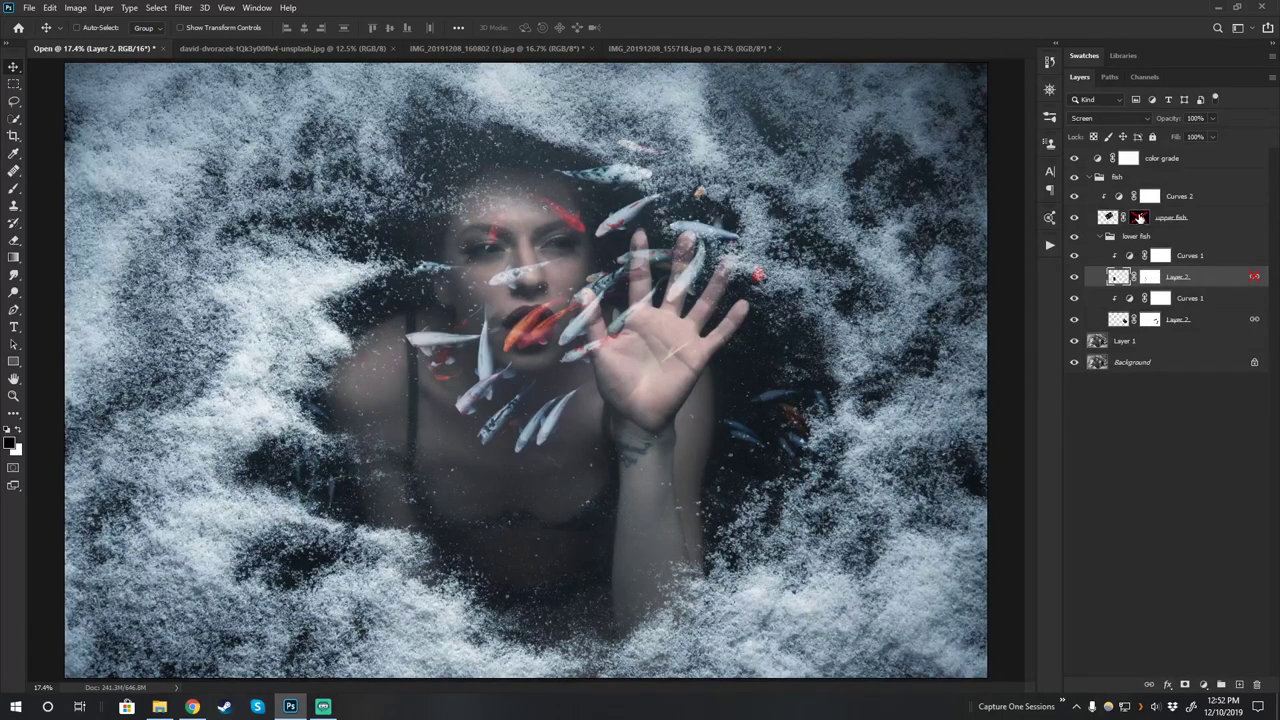
shift+click(1138, 218)
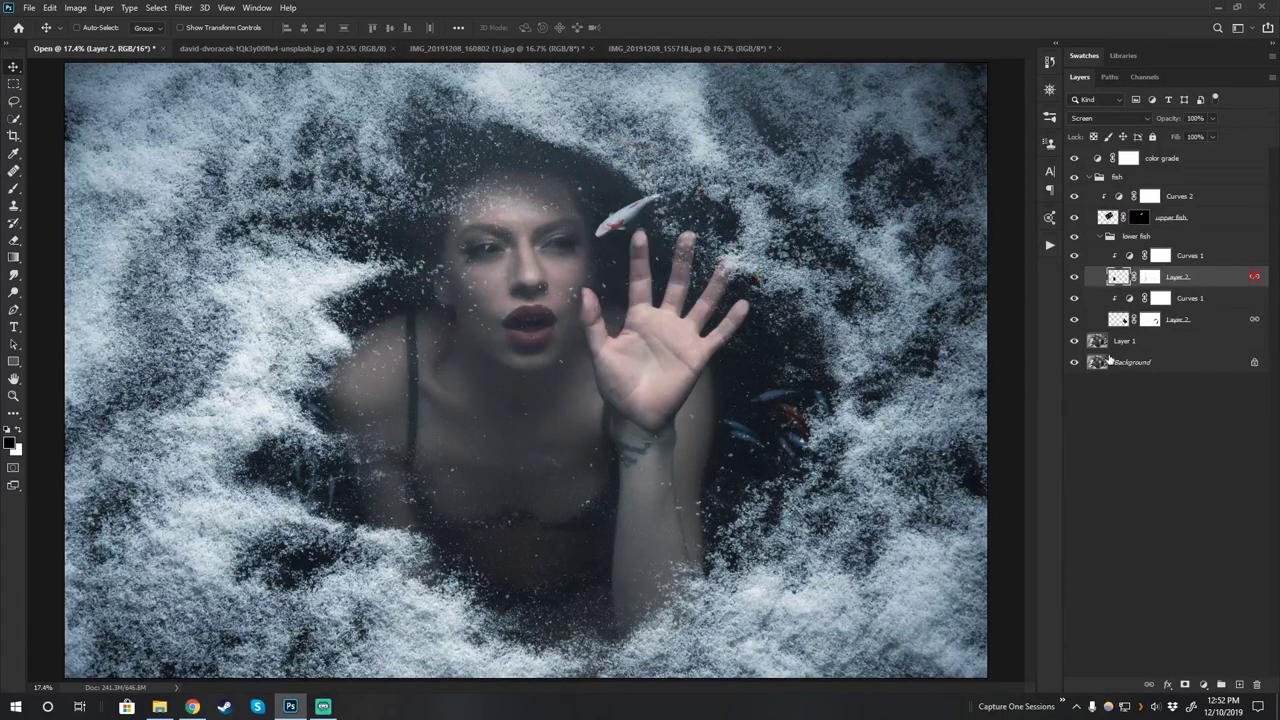
shift+click(1254, 278)
click(1170, 241)
drag(726, 308, 691, 306)
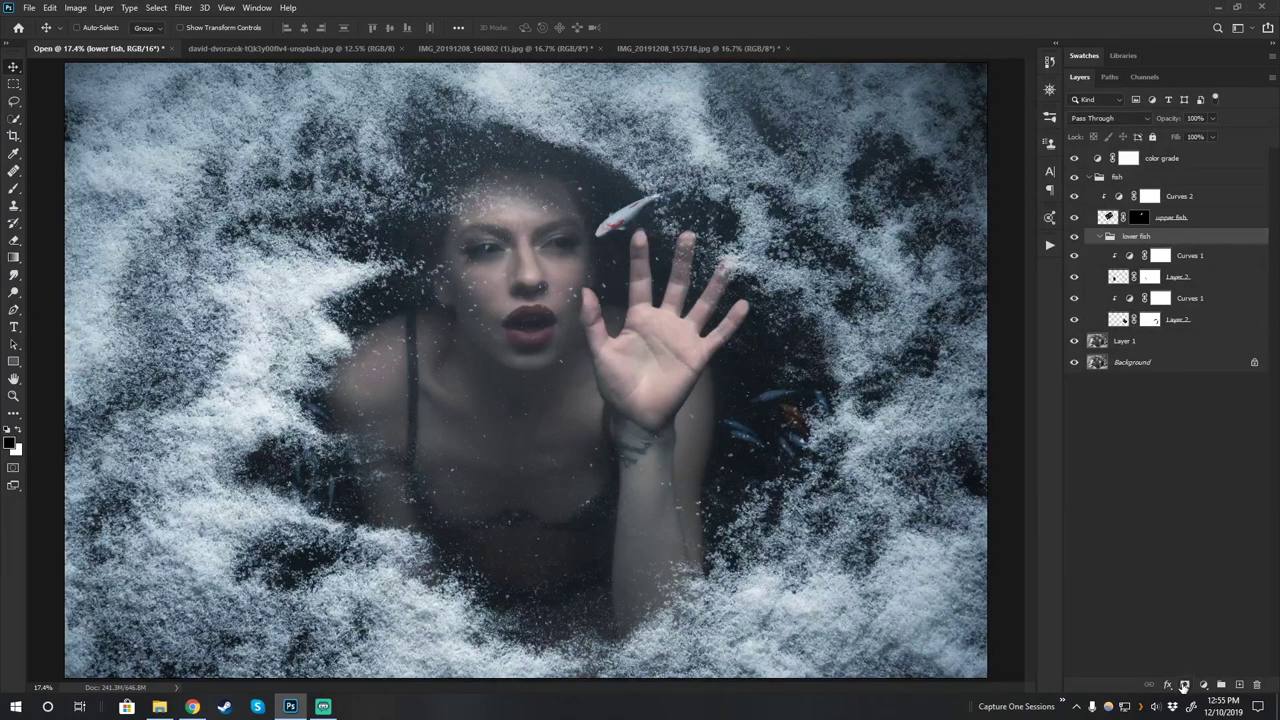
Add a white layer mask to the lower fish group and review its layers.
click(1185, 684)
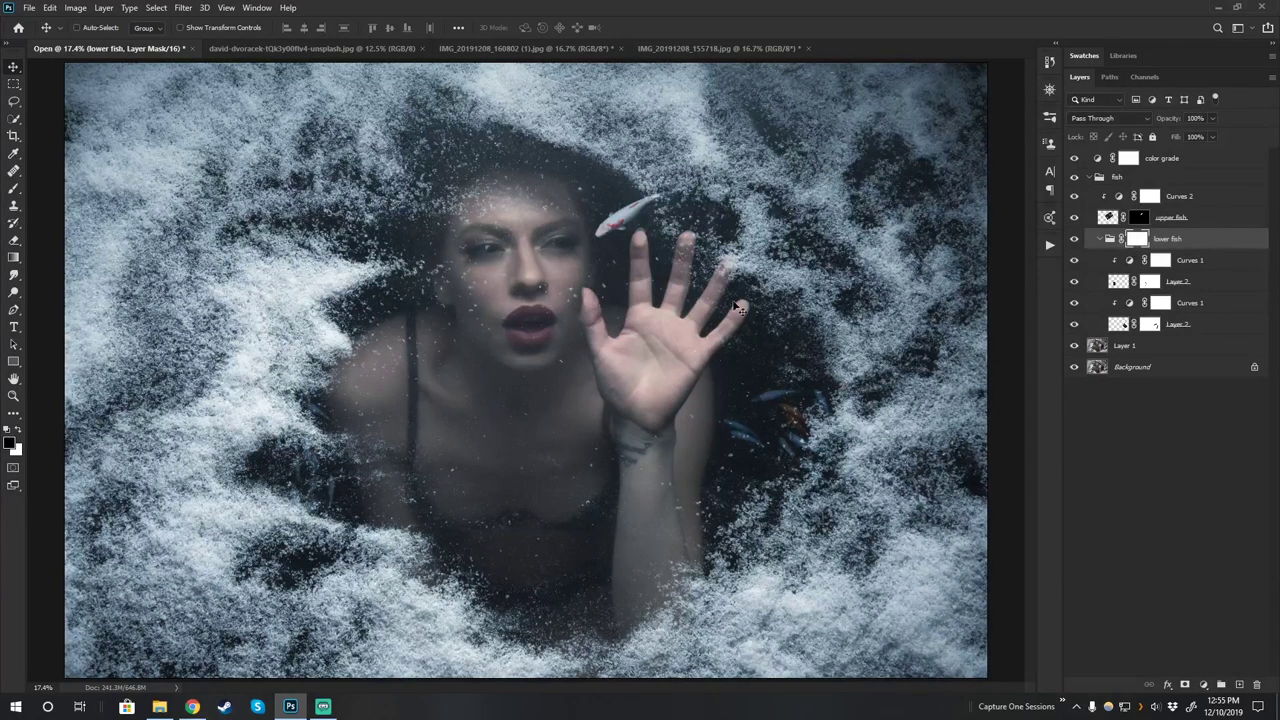
click(1218, 262)
click(1220, 286)
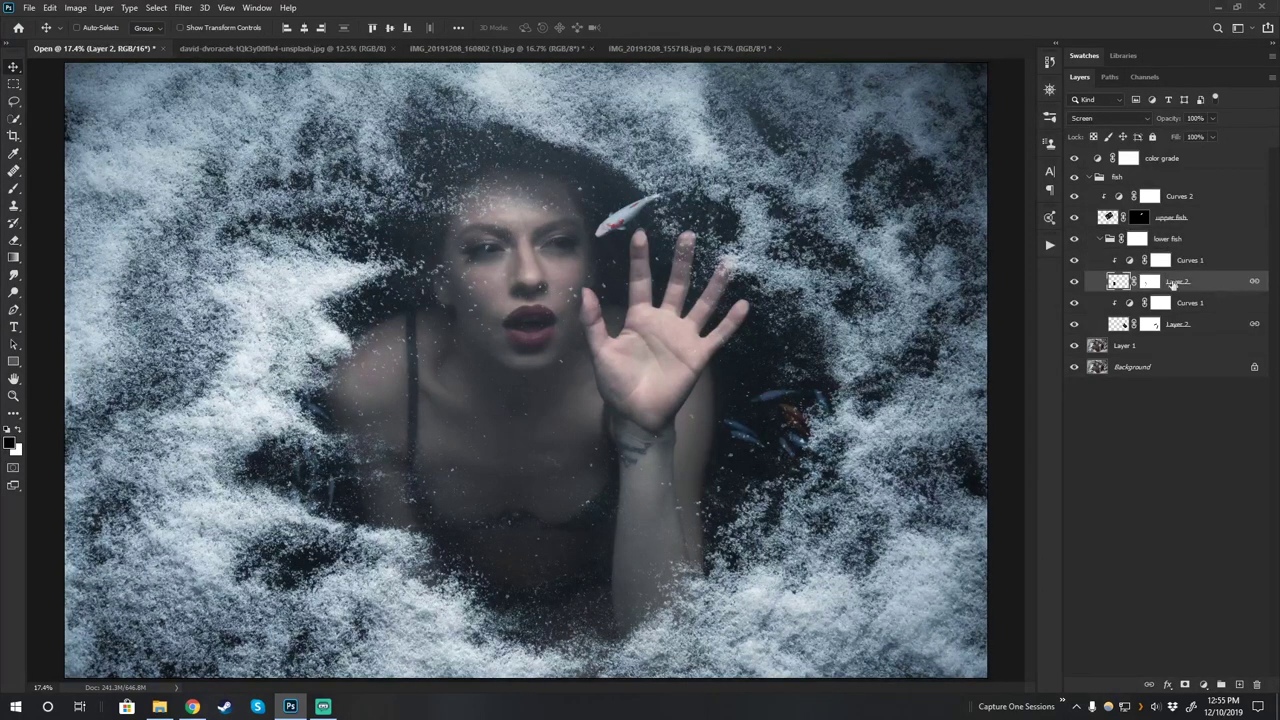
click(1200, 239)
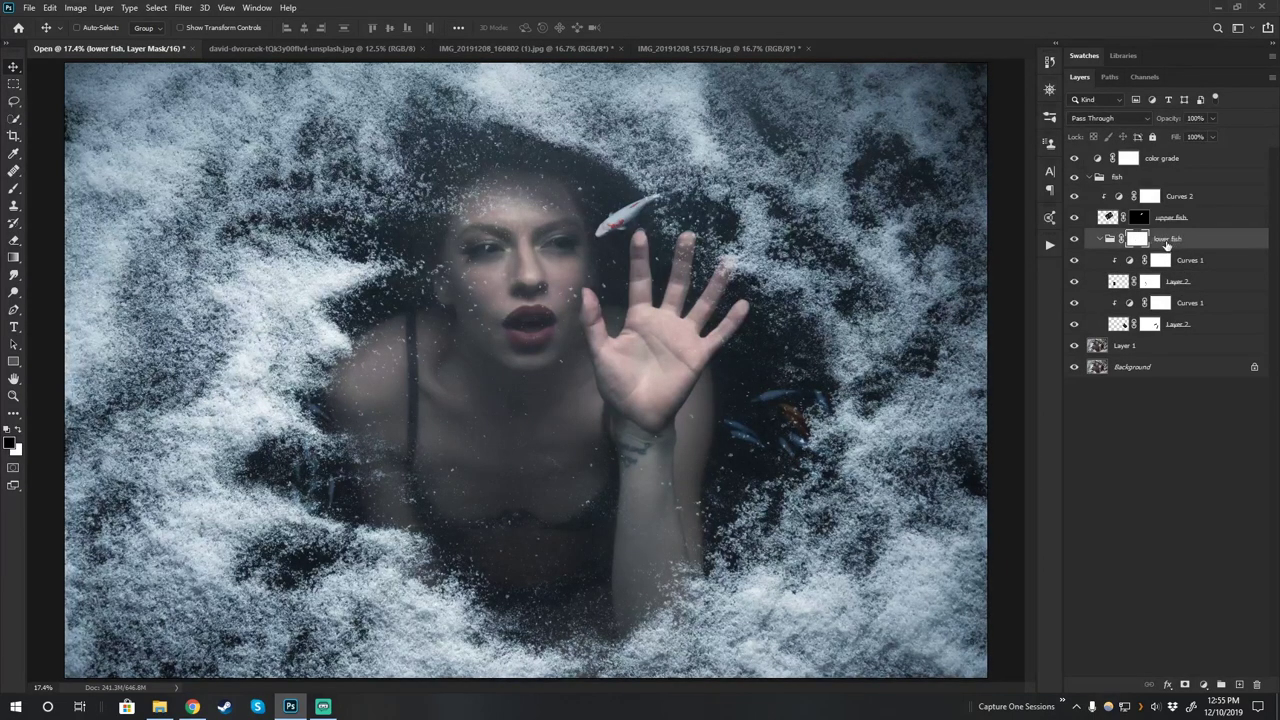
click(1182, 266)
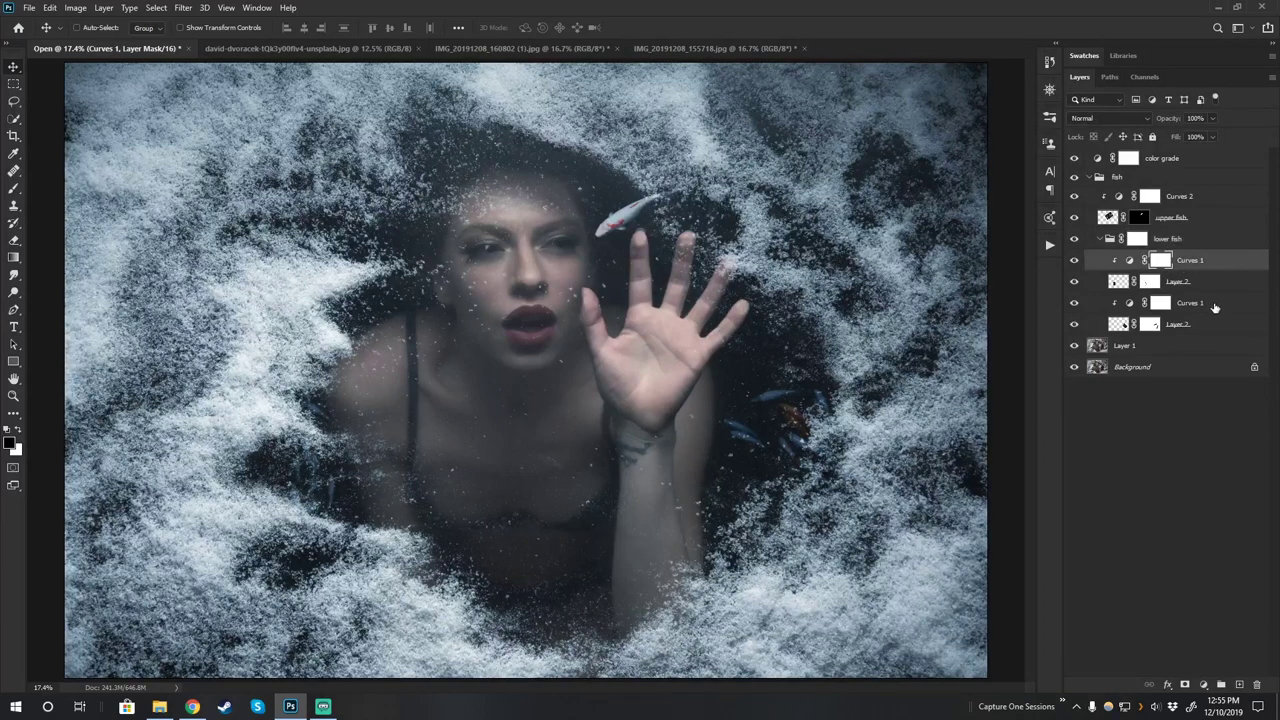
click(1215, 308)
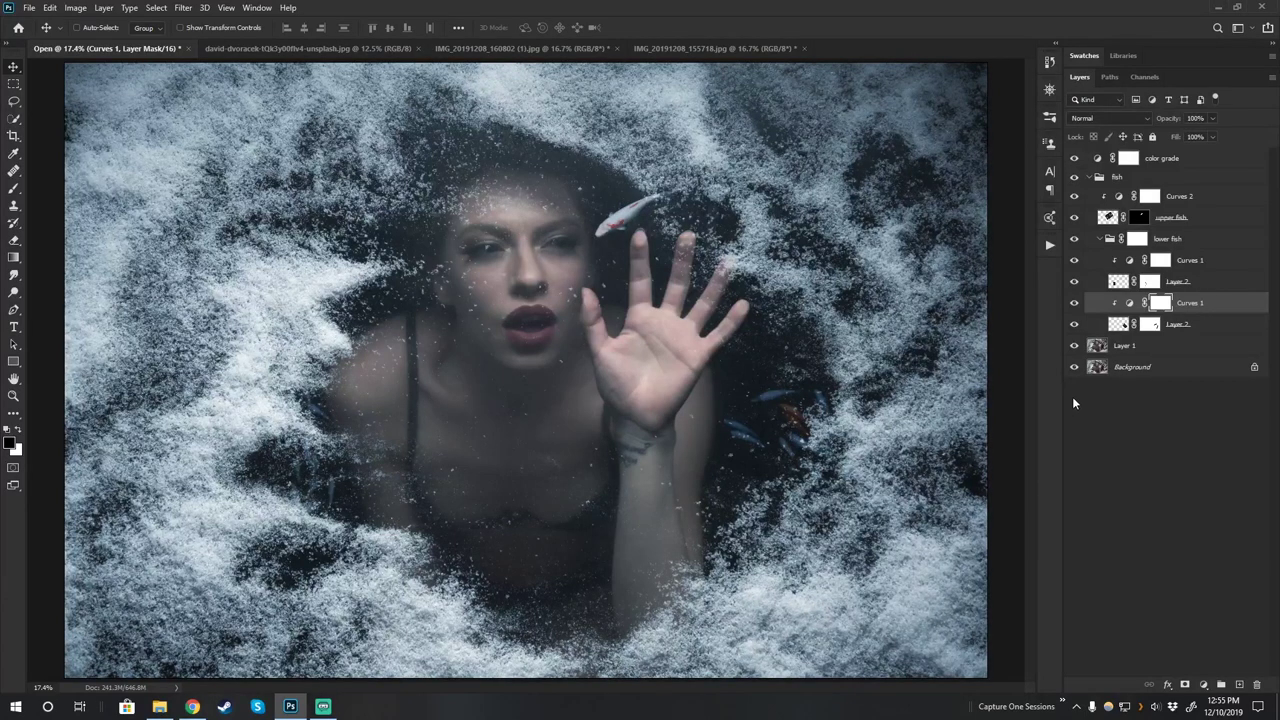
Collapse the lower fish and fish groups in the Layers panel.
click(1188, 245)
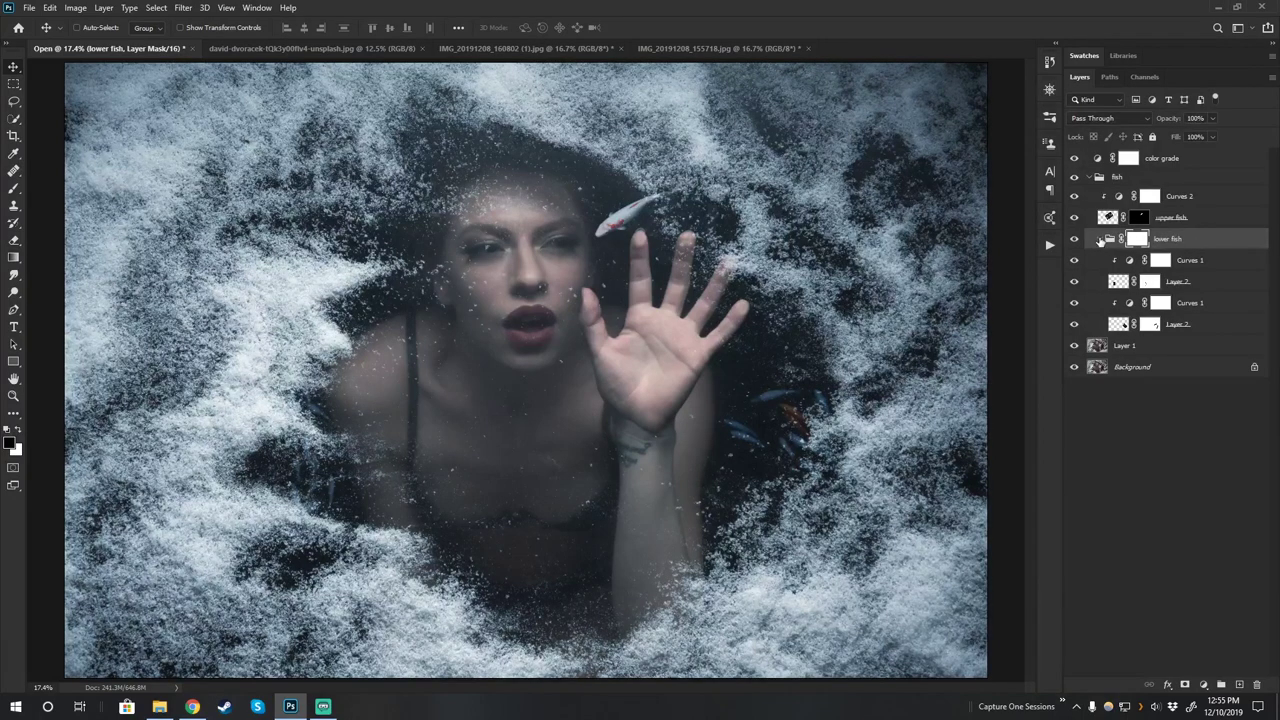
click(1100, 240)
click(1089, 177)
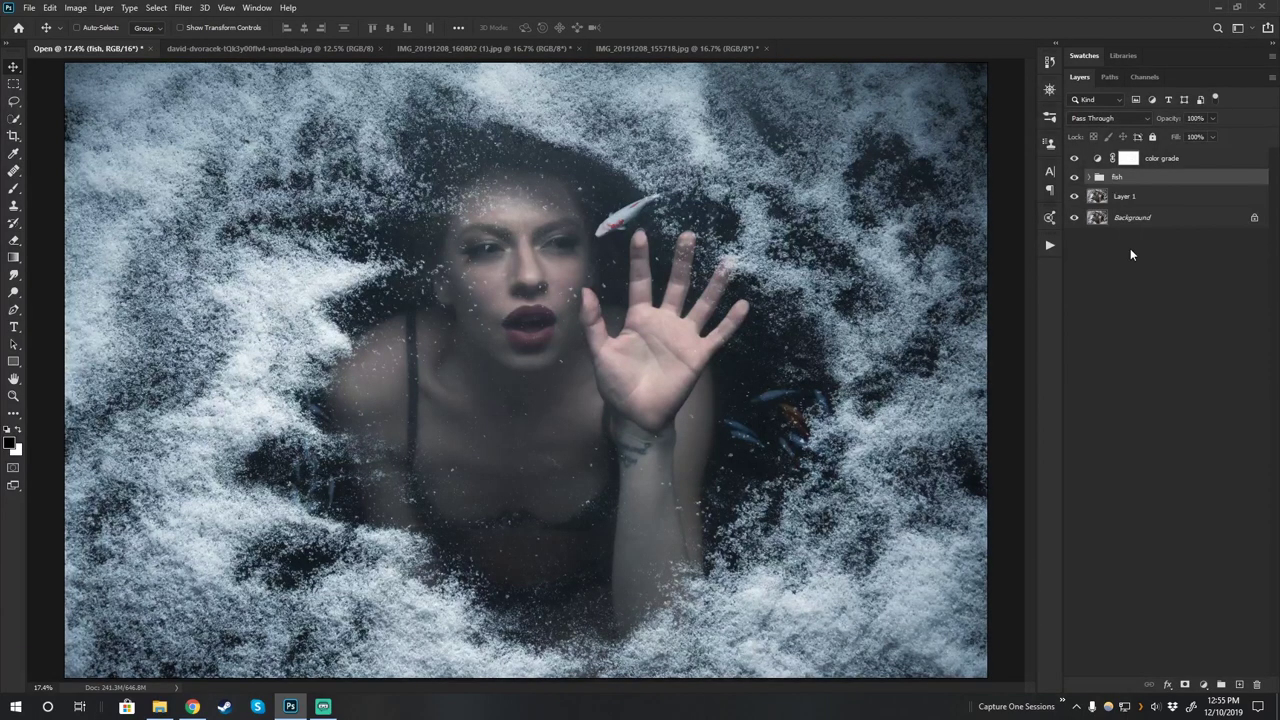
click(1074, 177)
click(1074, 177)
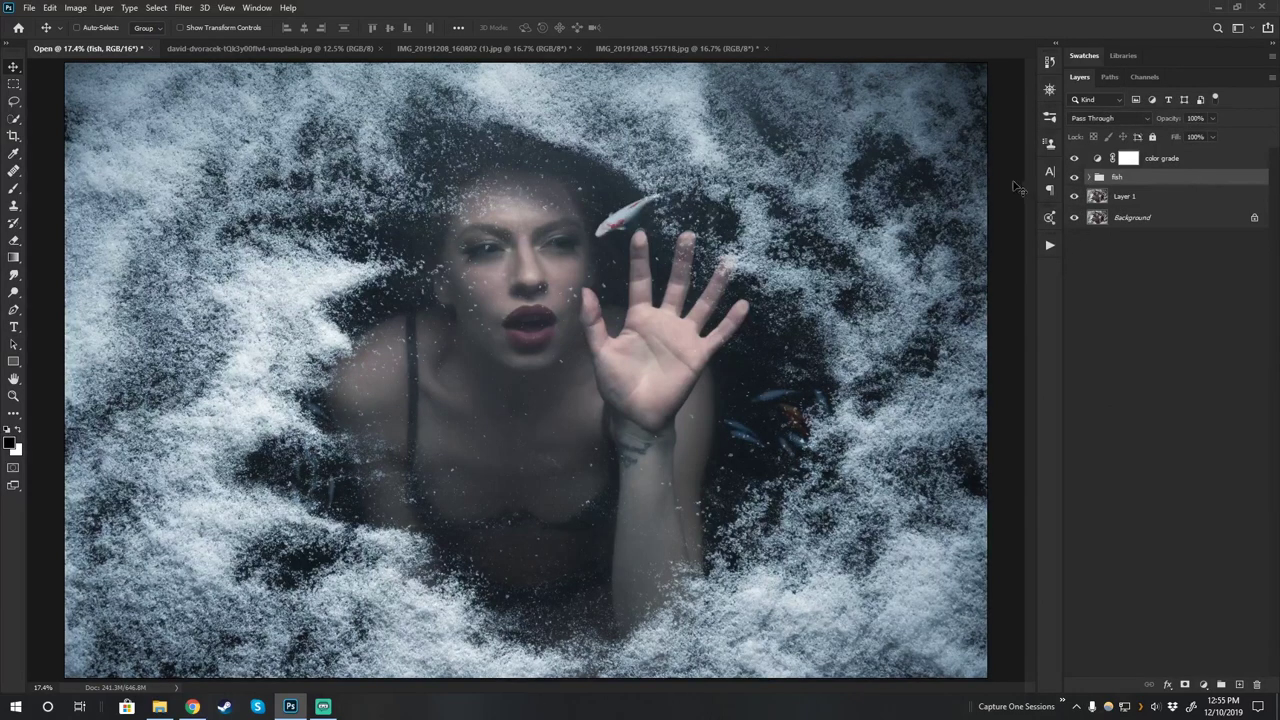